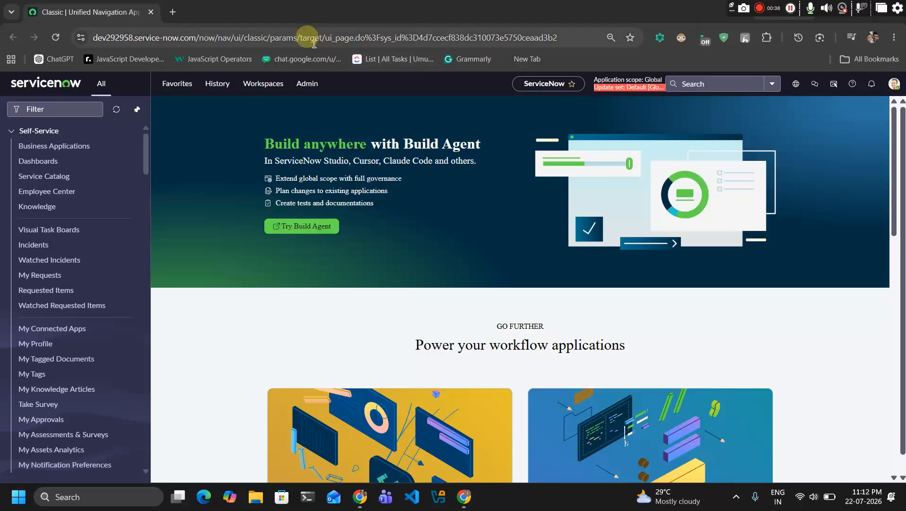
Step: Filter the navigator for "ci class" and open CI Class Manager
click(73, 109)
text(c)
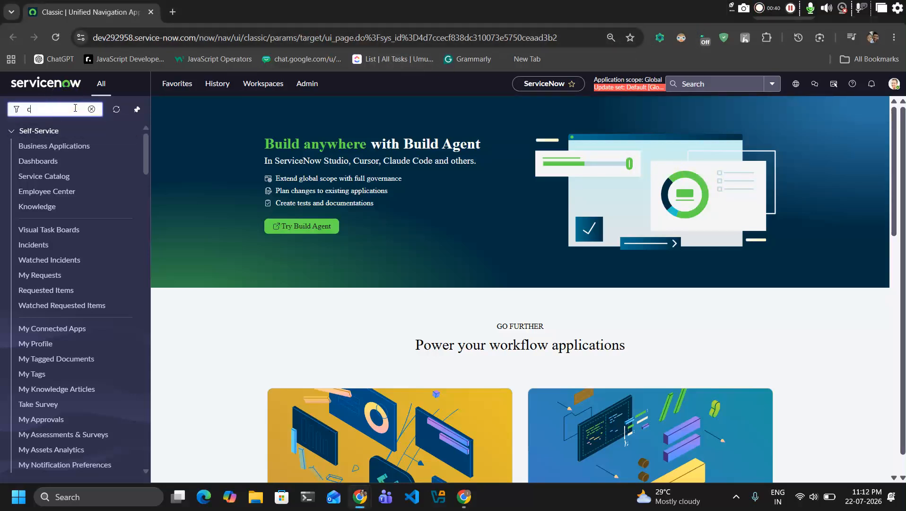
text(i cla)
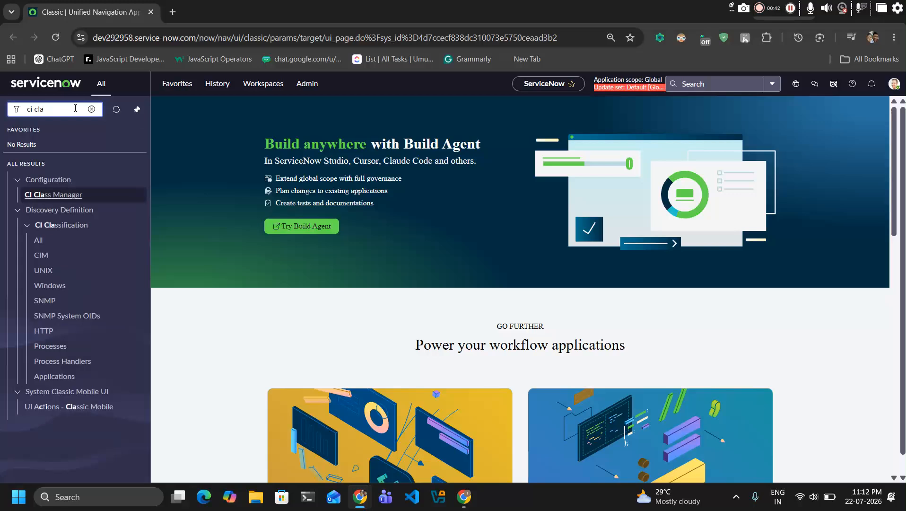
text(ss)
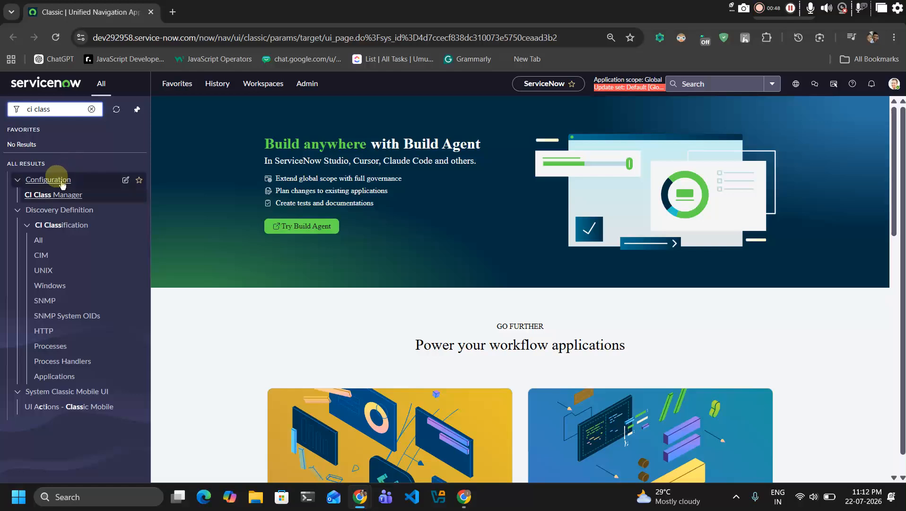
click(60, 197)
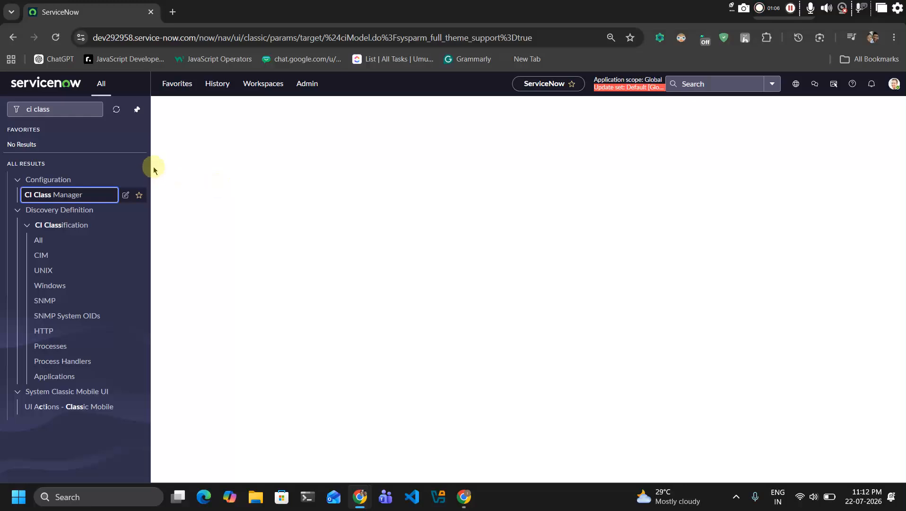
Step: Try opening CI Class Manager again in a separate browser tab, and close that extra tab
click(81, 199)
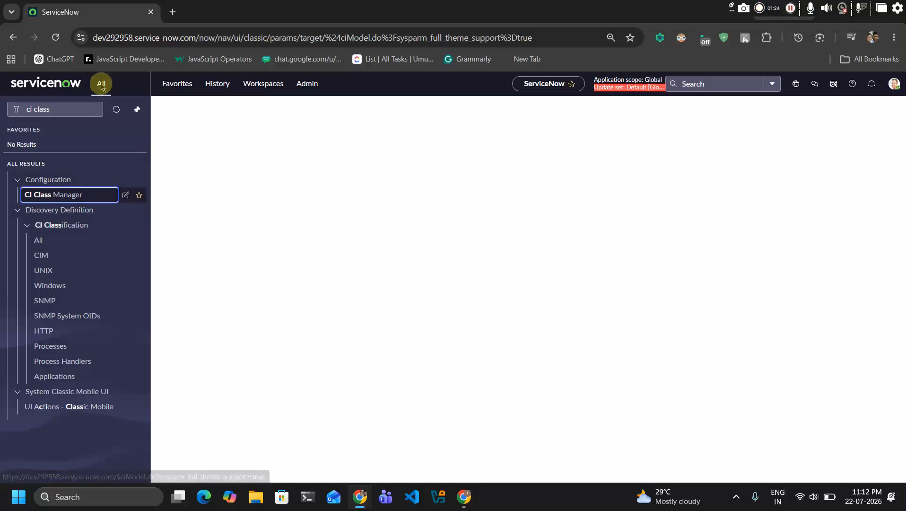
click(64, 194)
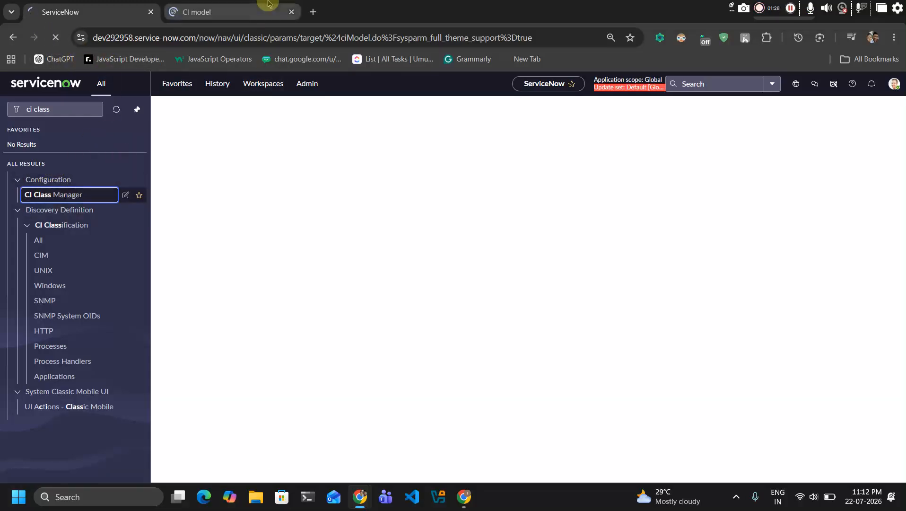
click(268, 5)
click(125, 8)
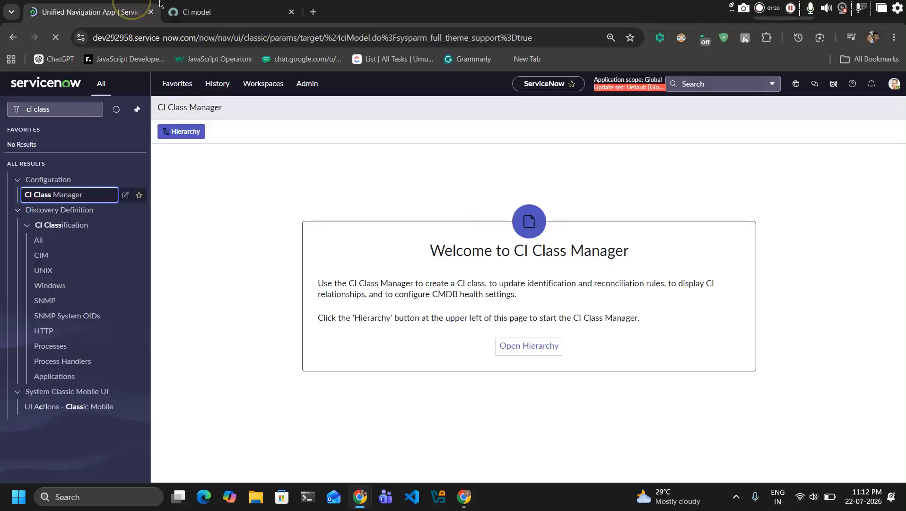
click(291, 11)
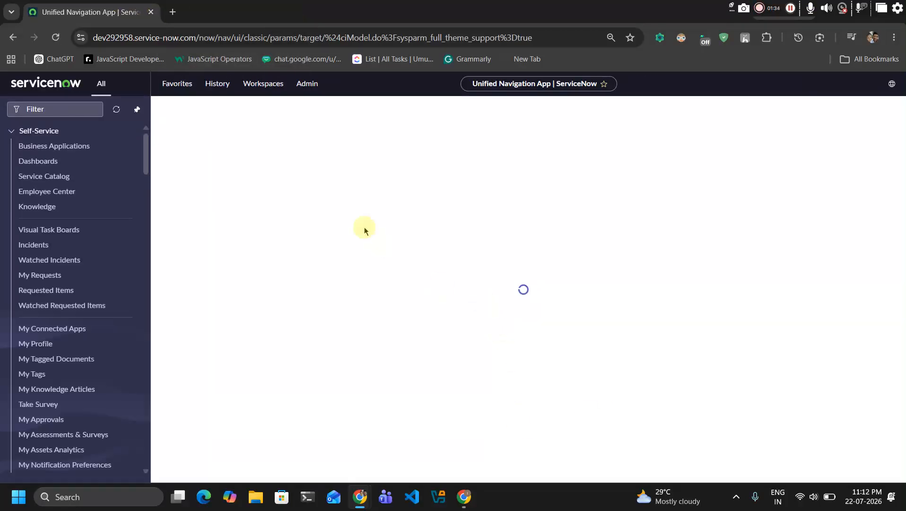
Step: Filter the navigator for "ci cass" and open the class hierarchy in CI Class Manager
click(68, 105)
text(ci)
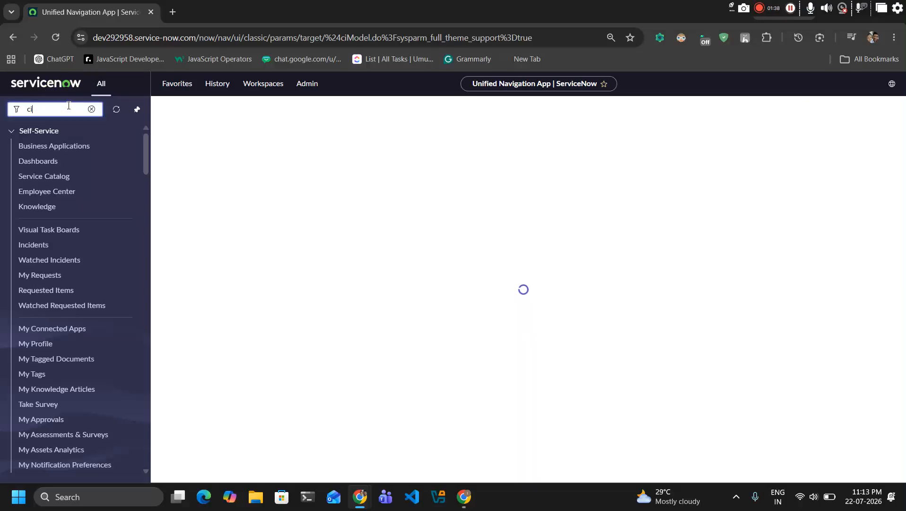
text( cass)
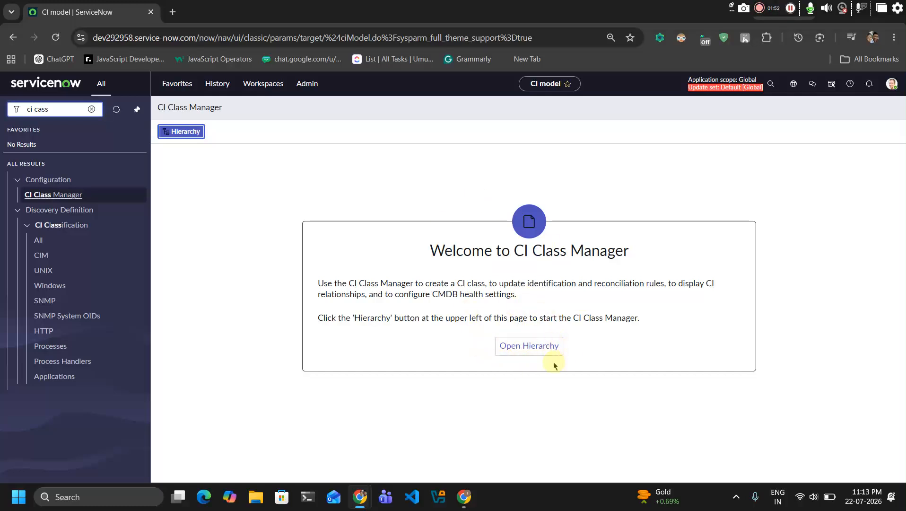
click(193, 132)
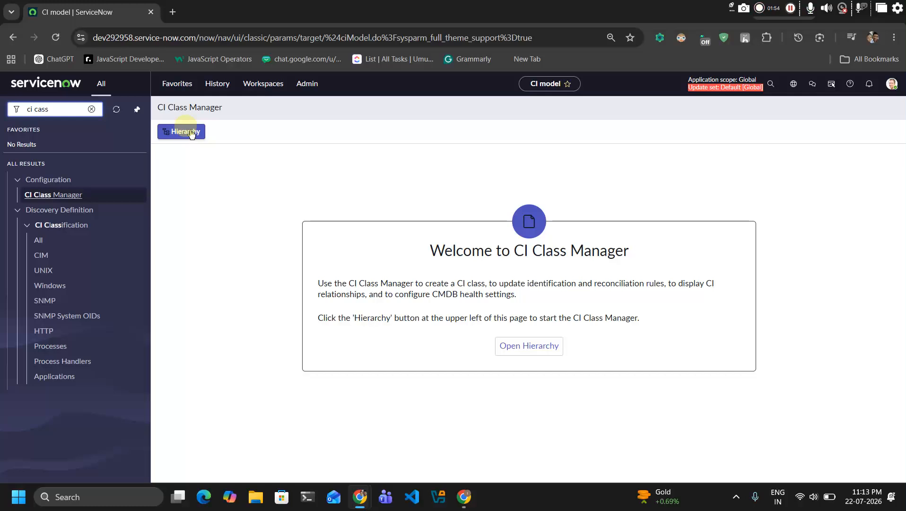
click(502, 349)
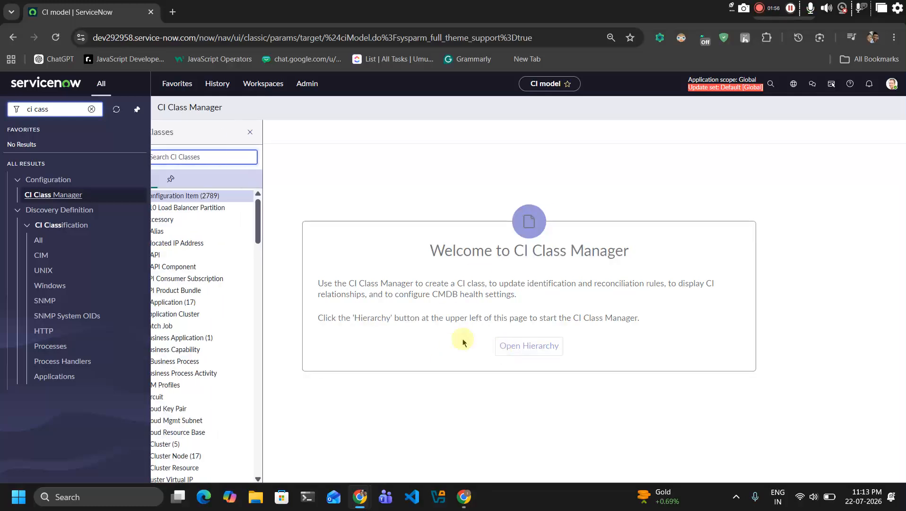
Step: Search the CI classes for "server" and choose the Server class to locate it in the hierarchy
scroll(244, 419, down, 20)
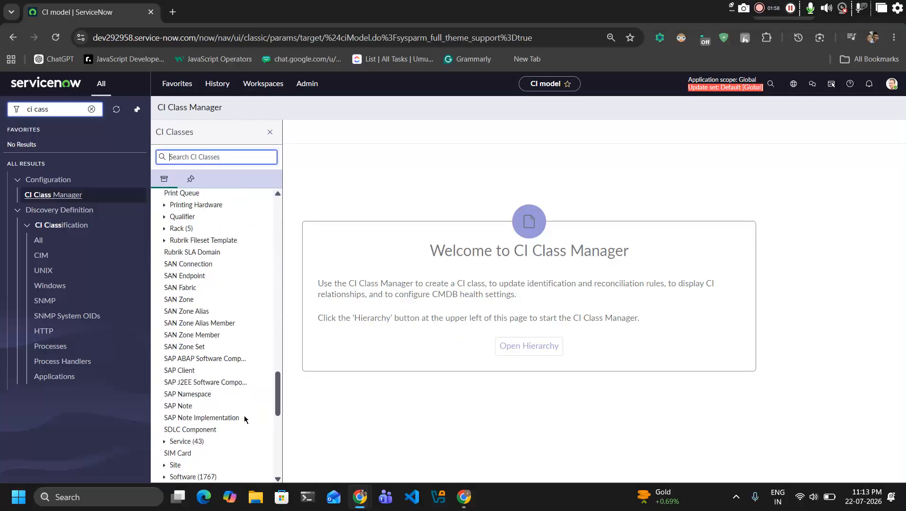
scroll(244, 419, up, 20)
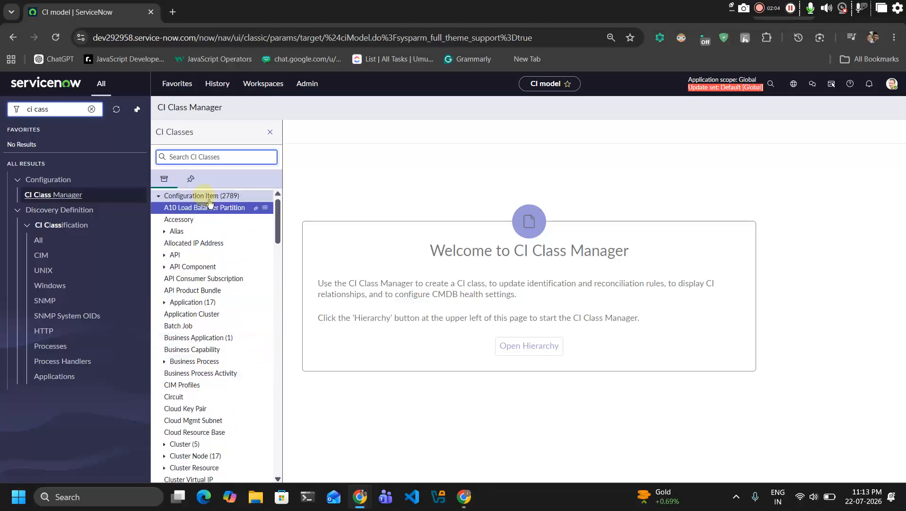
click(202, 161)
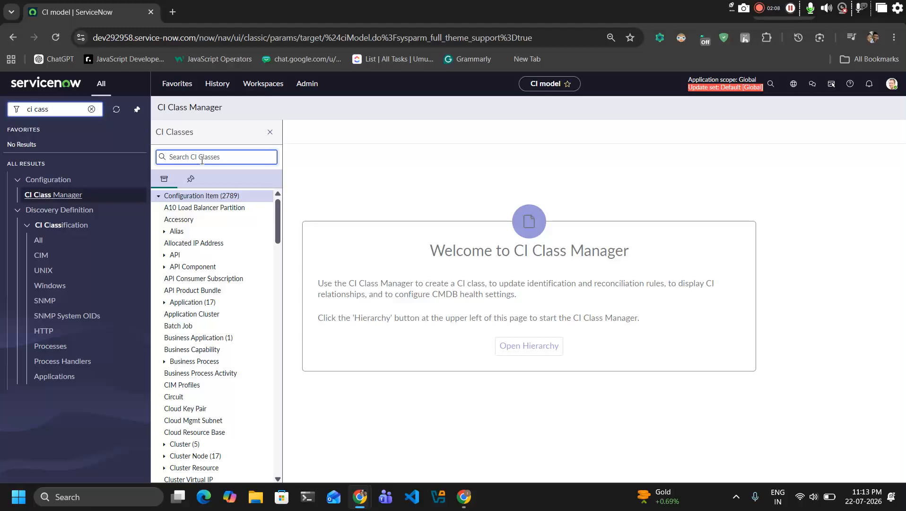
text(server)
click(203, 216)
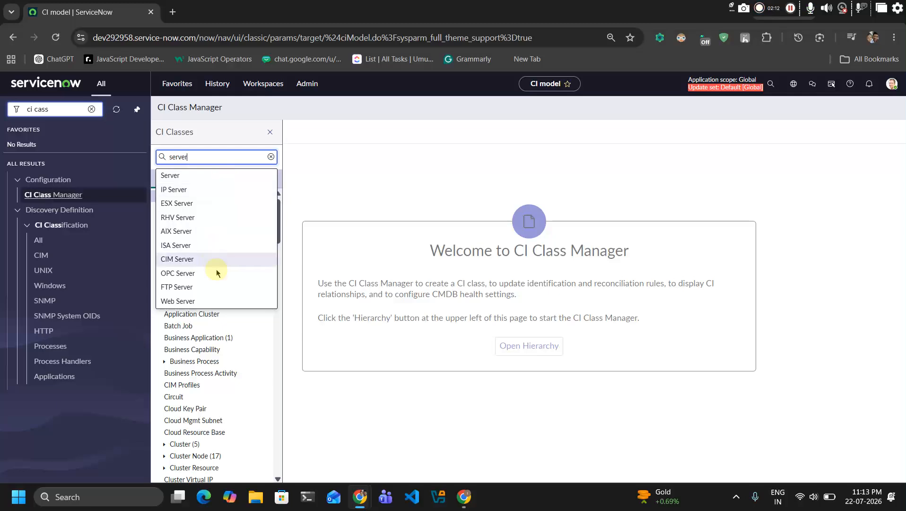
scroll(219, 303, down, 2)
scroll(219, 303, up, 2)
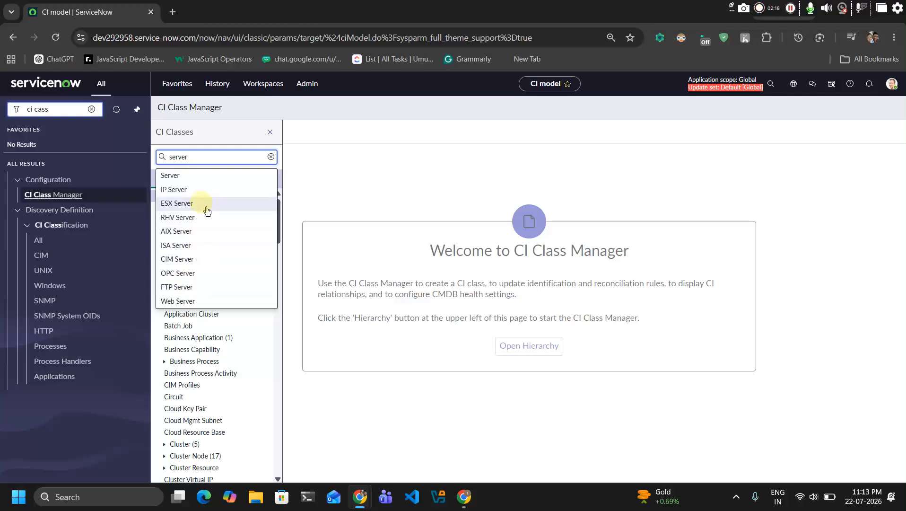
click(209, 182)
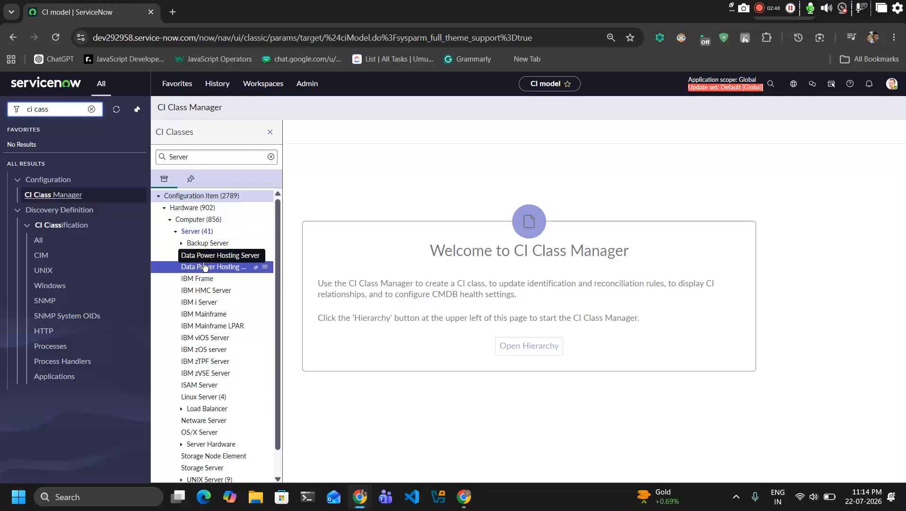
Step: Open the Windows Server class under Server and review its display name and description
scroll(263, 428, down, 1)
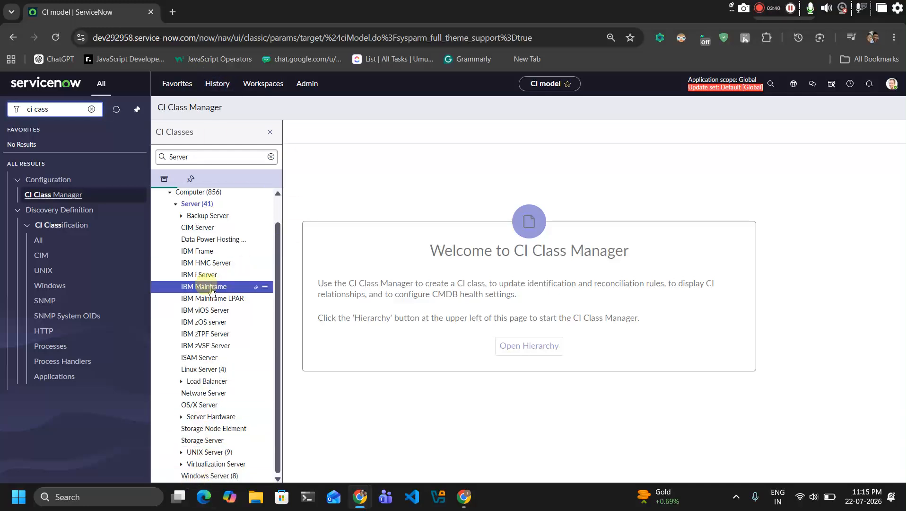
click(207, 475)
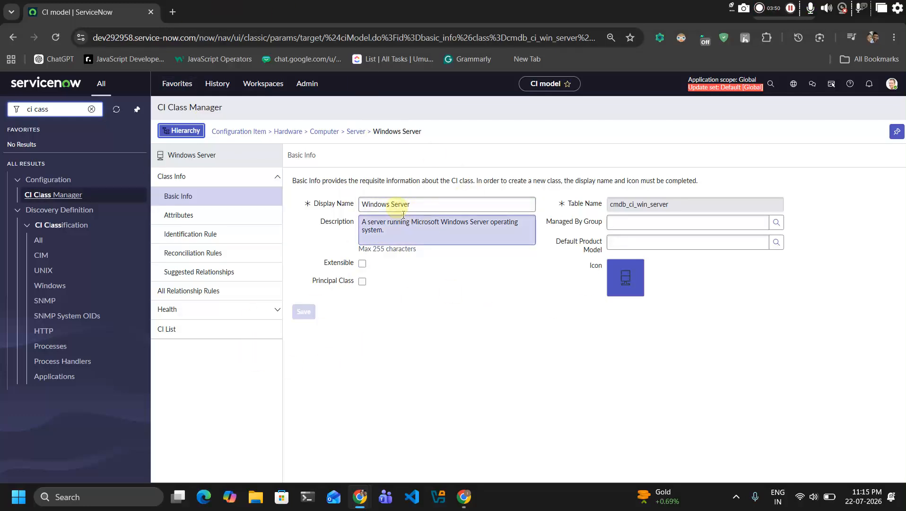
drag(409, 204, 359, 209)
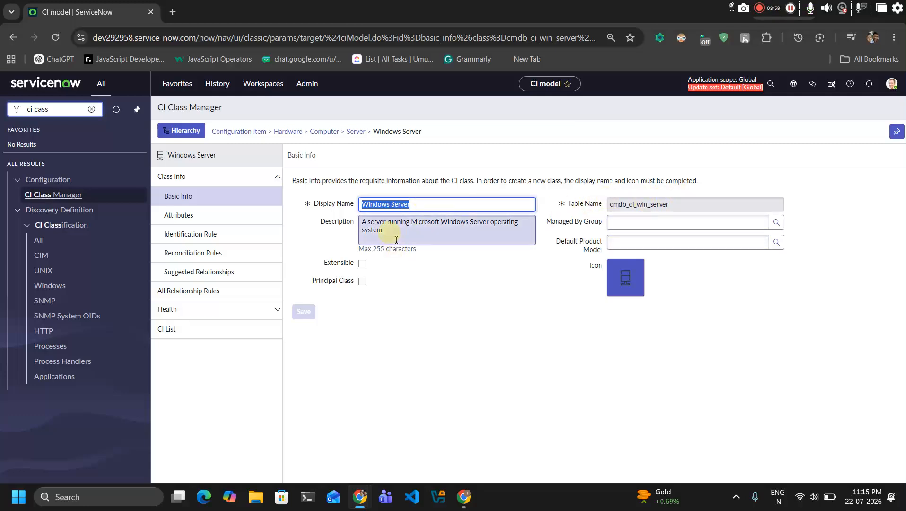
drag(384, 230, 347, 222)
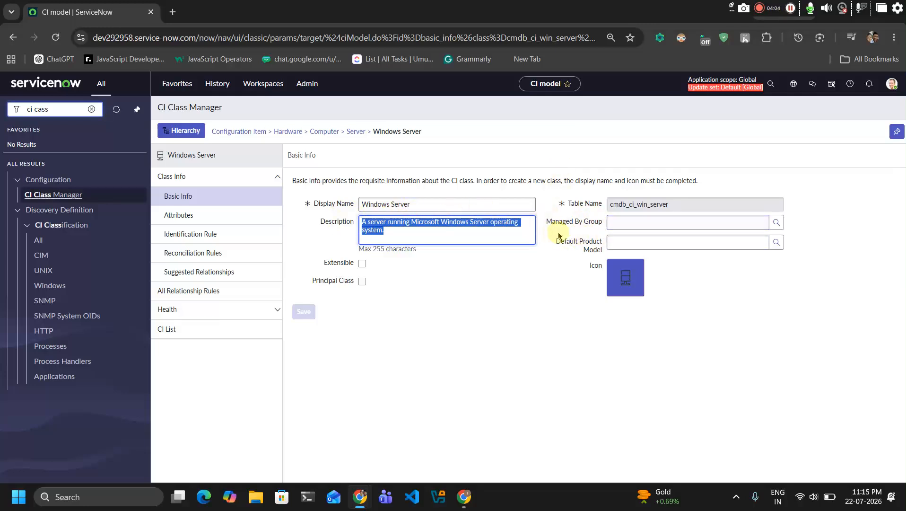
Step: Look through the groups available for Managed By Group and close the list without choosing one
click(573, 223)
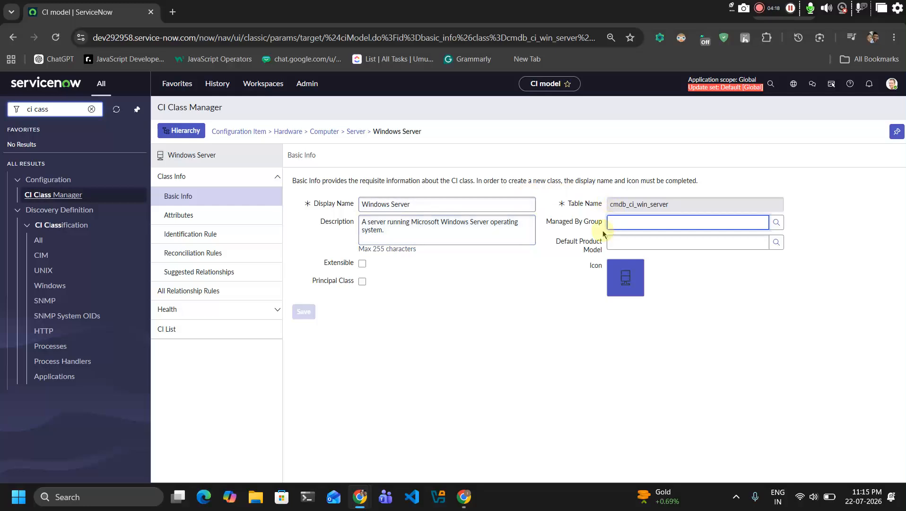
click(776, 224)
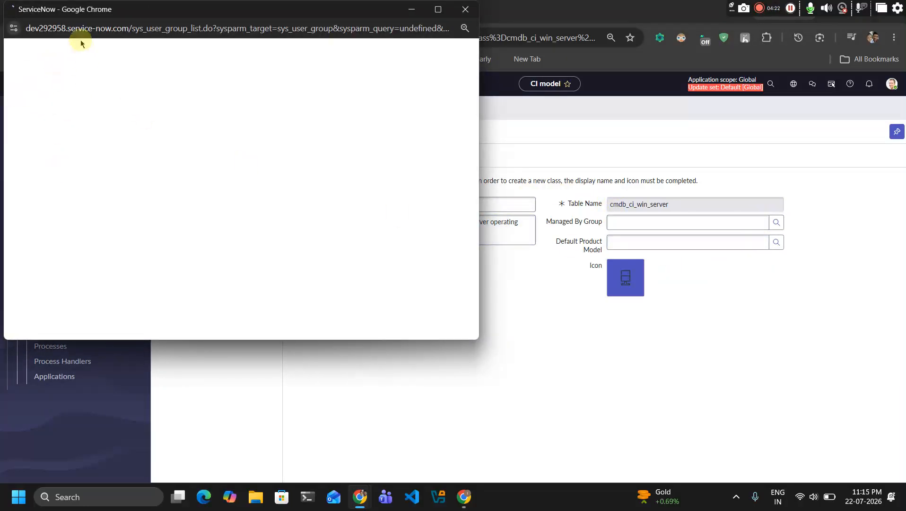
scroll(71, 200, down, 10)
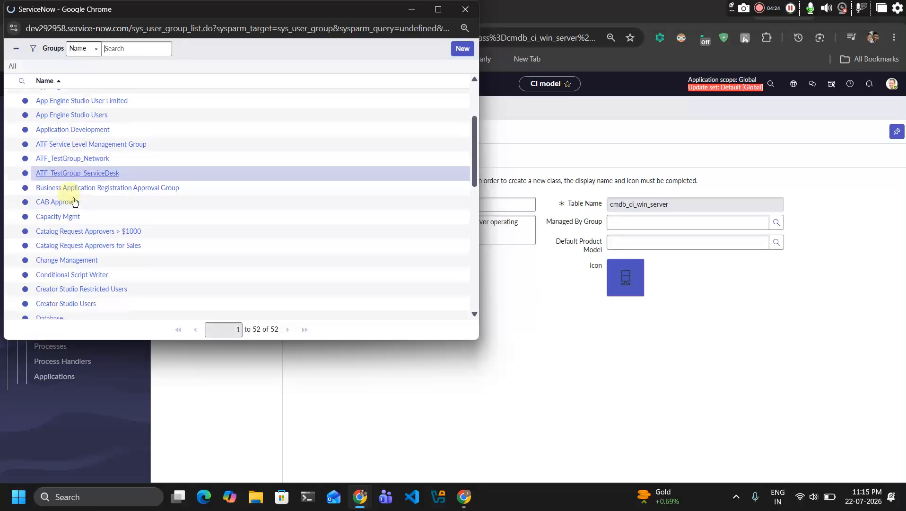
scroll(75, 200, up, 6)
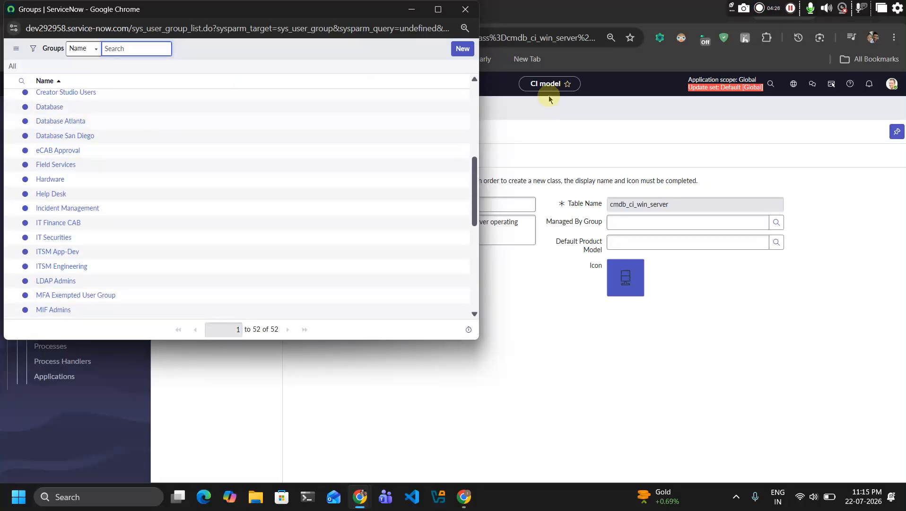
click(466, 14)
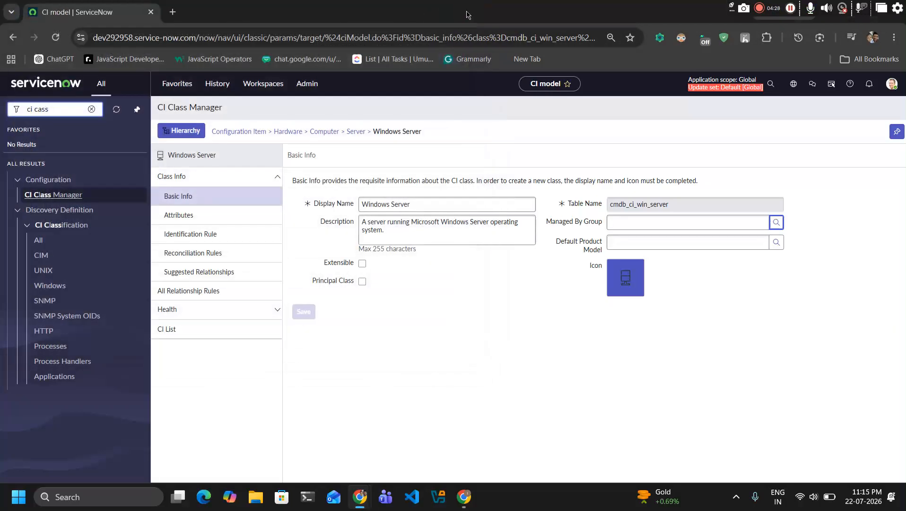
Step: Check the Default Product Model field and the available class icons, keeping the current icon
click(629, 239)
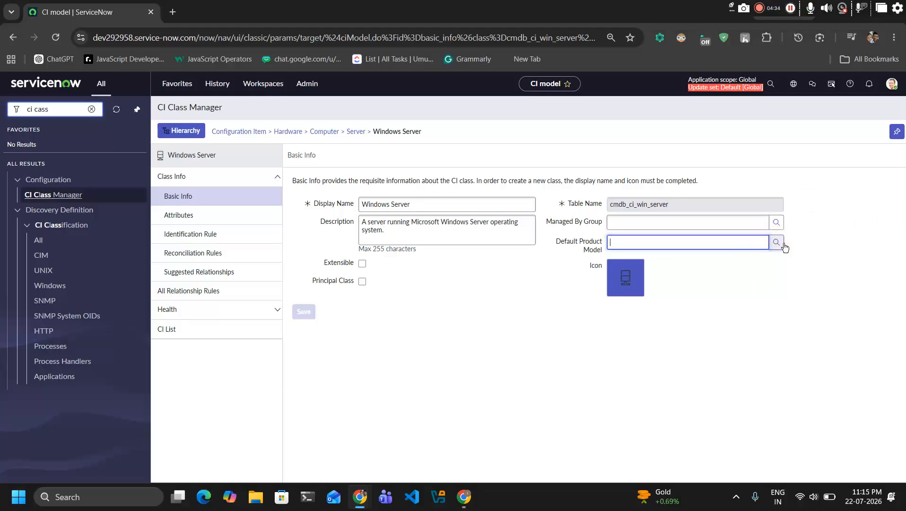
click(729, 278)
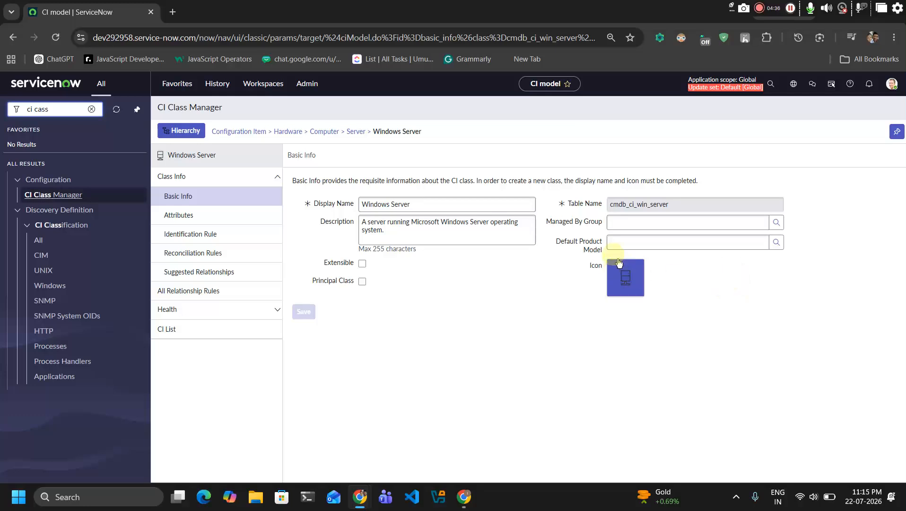
click(621, 277)
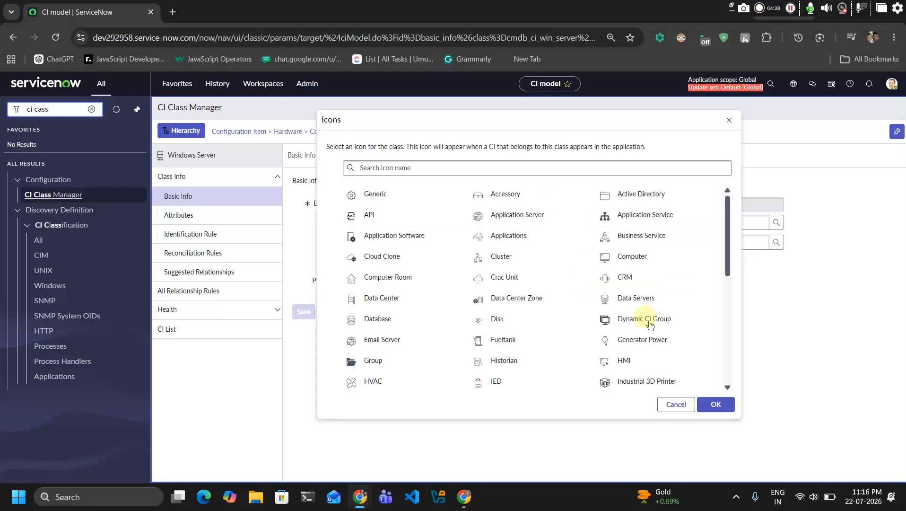
scroll(409, 322, down, 10)
scroll(411, 316, up, 10)
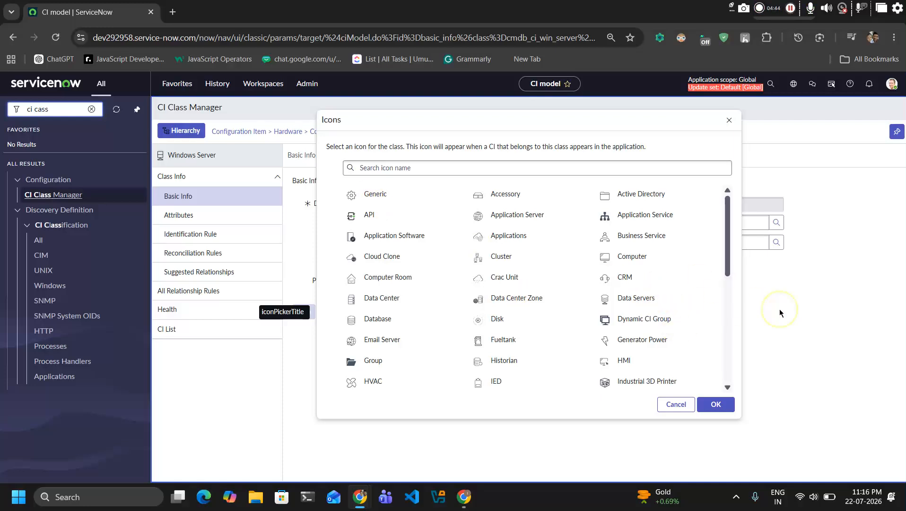
click(675, 404)
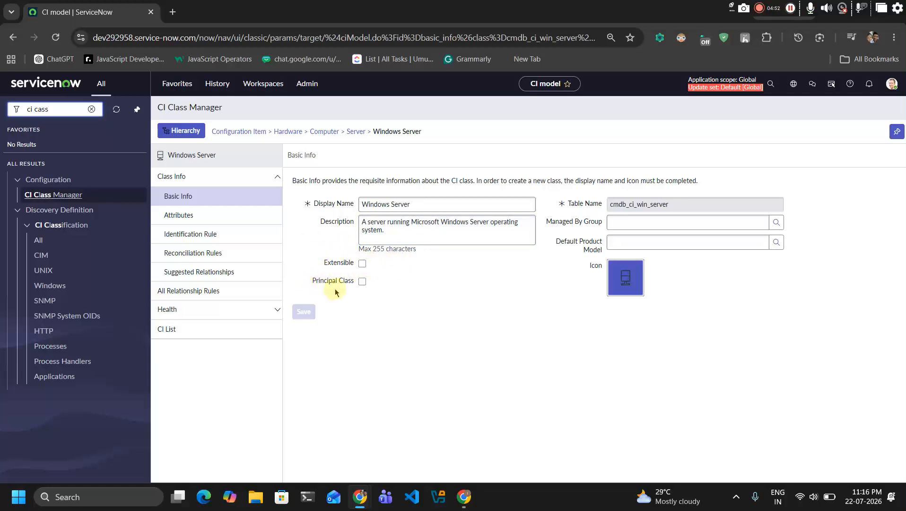
Step: Review the Principal Class and Extensible options in the Windows Server basic info
drag(297, 276, 383, 277)
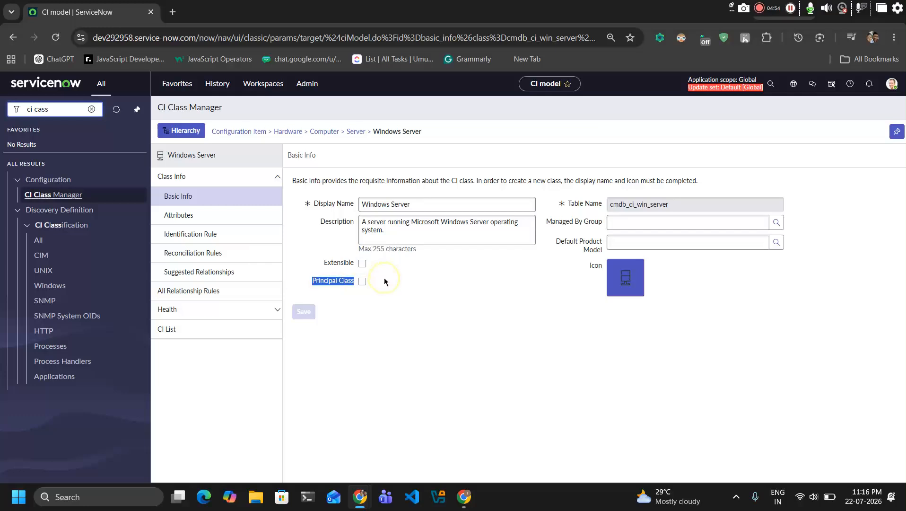
drag(320, 261, 366, 261)
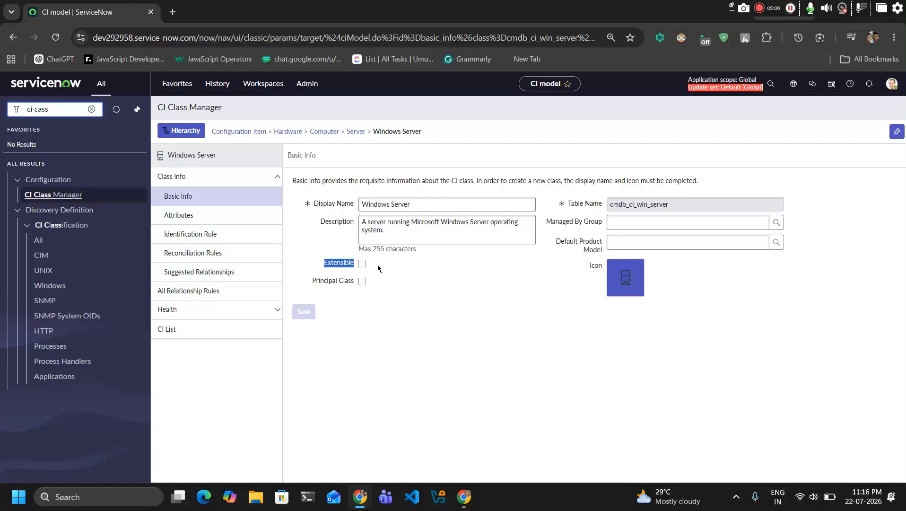
click(378, 202)
click(362, 264)
click(387, 274)
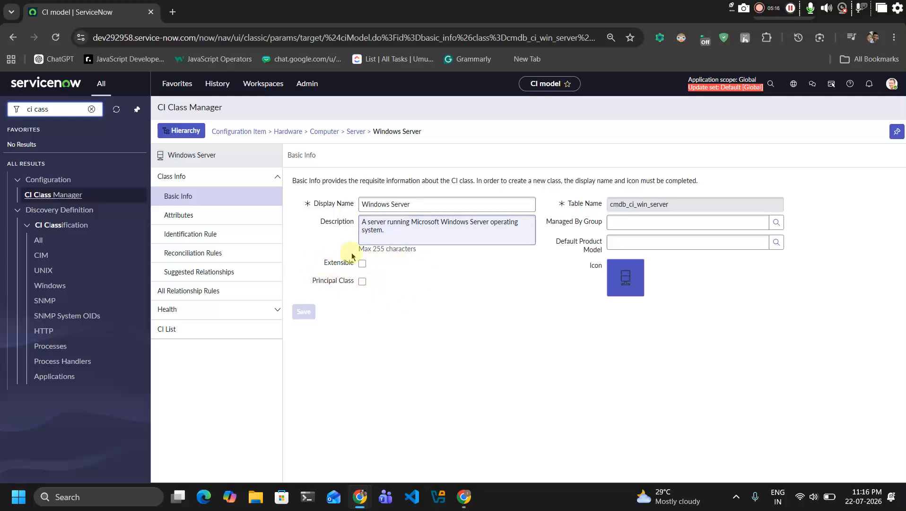
Step: Open a new incident form in a separate tab by entering incident.DO in the navigator filter
mouse_move(338, 281)
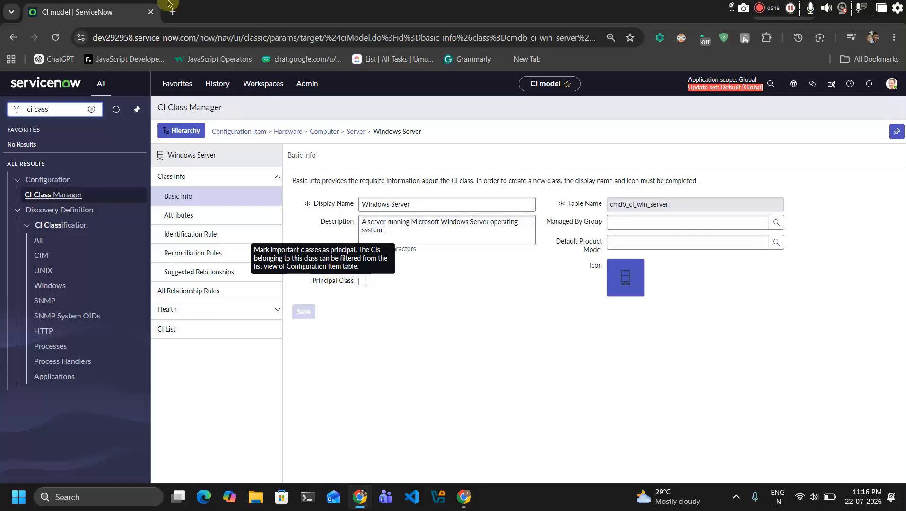
drag(67, 109, 1, 111)
text(inc)
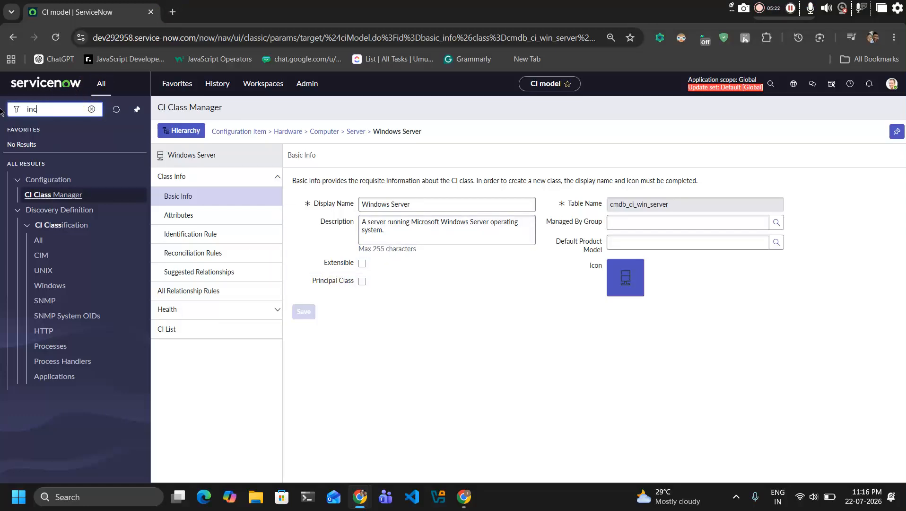
text(ident.DO)
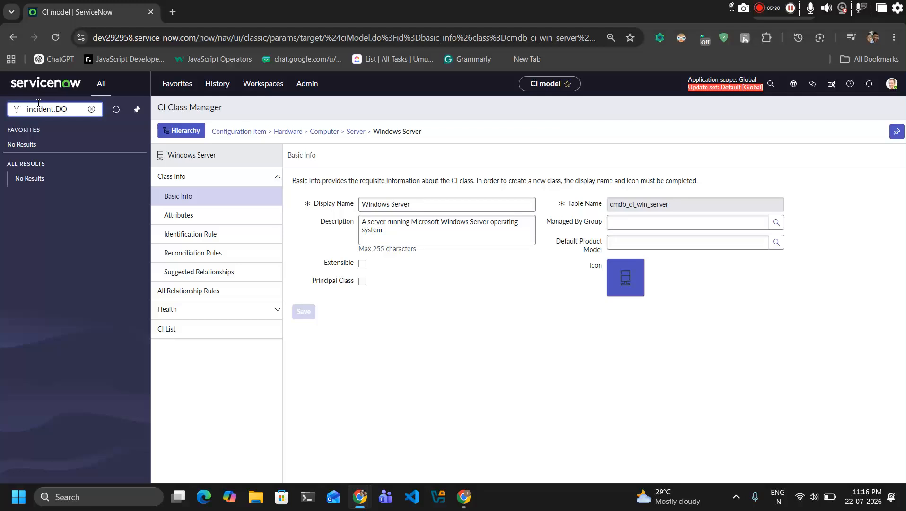
key(Return)
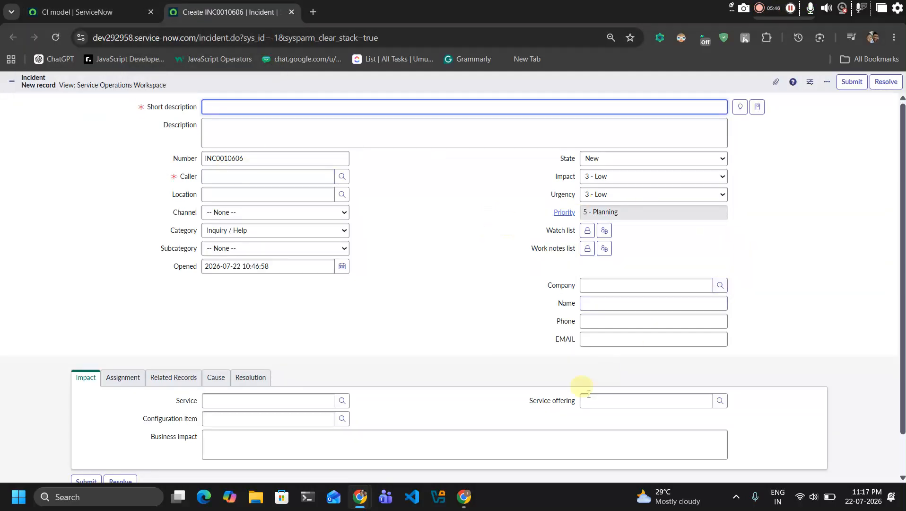
Step: Look through the records offered for the incident's Configuration item field and close the list without choosing one
scroll(589, 393, down, 1)
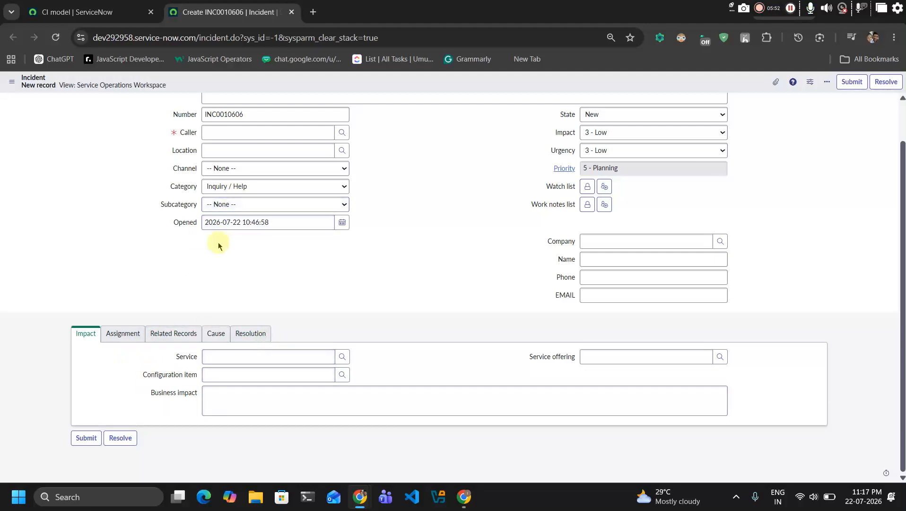
click(342, 375)
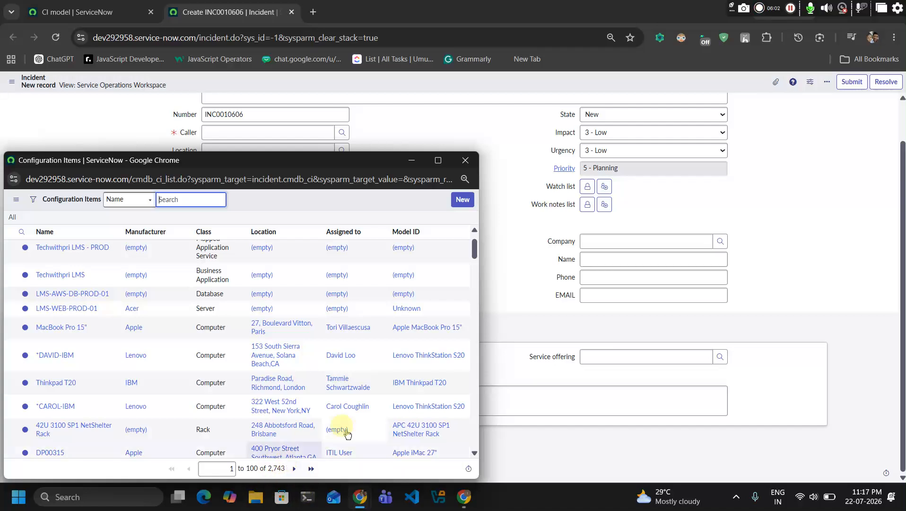
click(465, 160)
Step: Return to CI Class Manager, browse the CI class hierarchy, and close it while staying on Windows Server
click(142, 12)
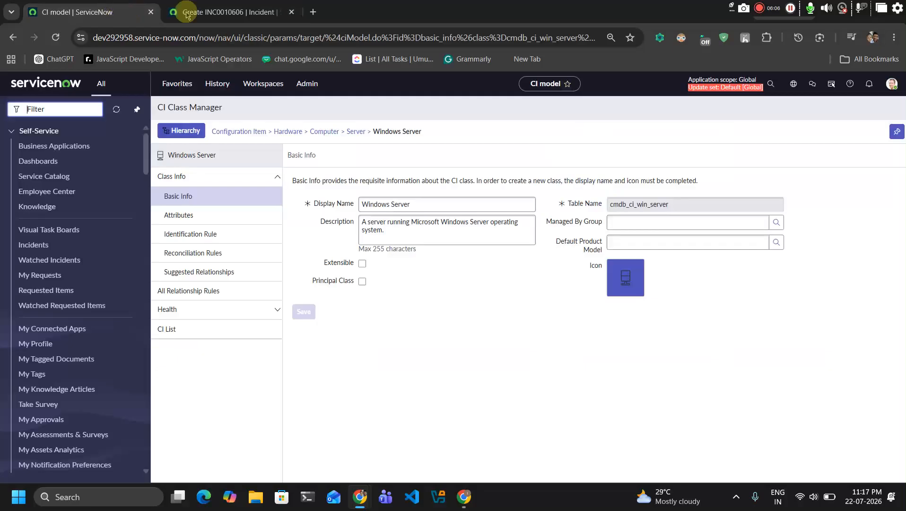
click(185, 131)
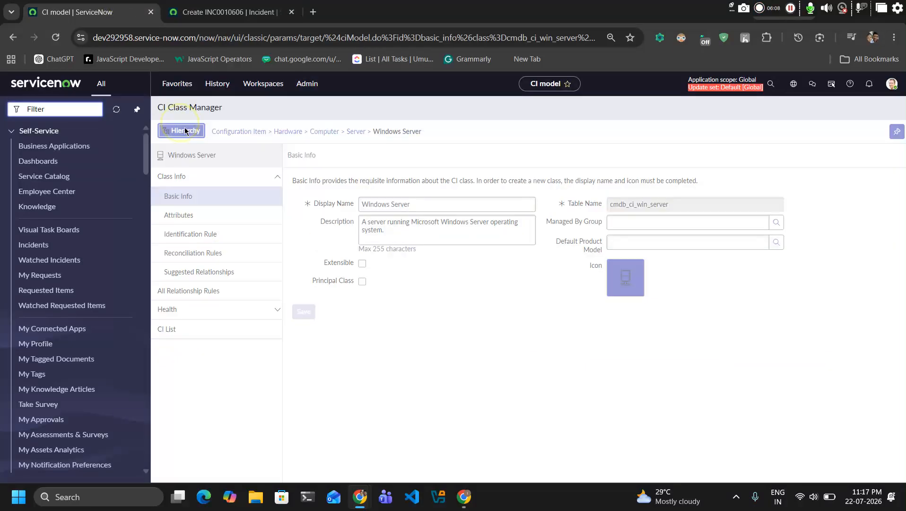
scroll(229, 281, down, 6)
scroll(228, 282, down, 15)
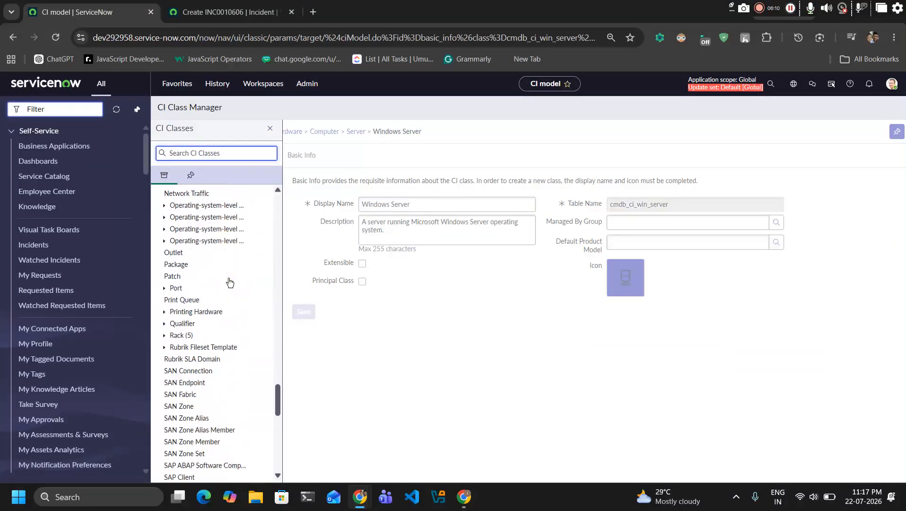
scroll(228, 281, up, 15)
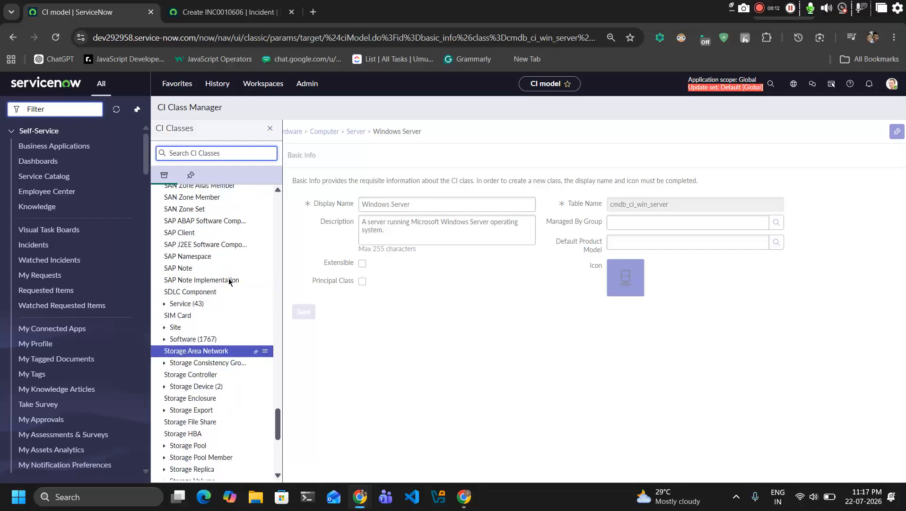
scroll(229, 281, up, 4)
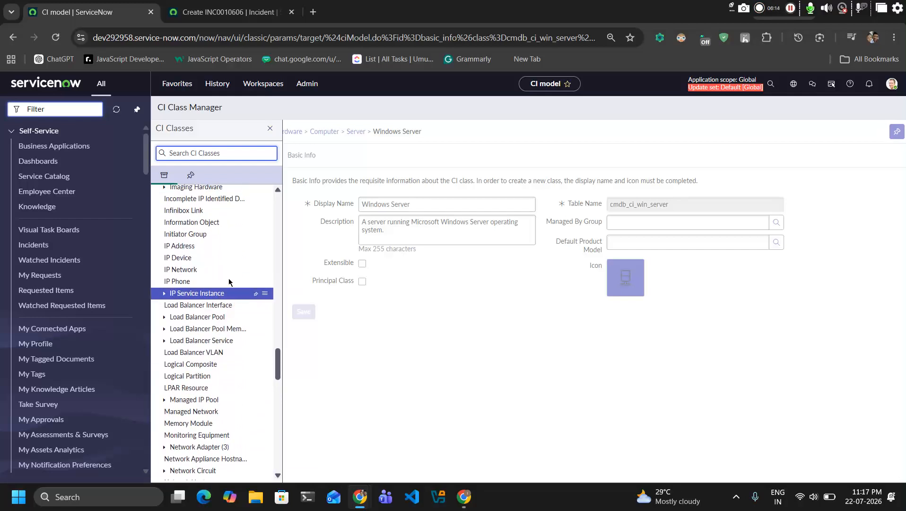
click(303, 264)
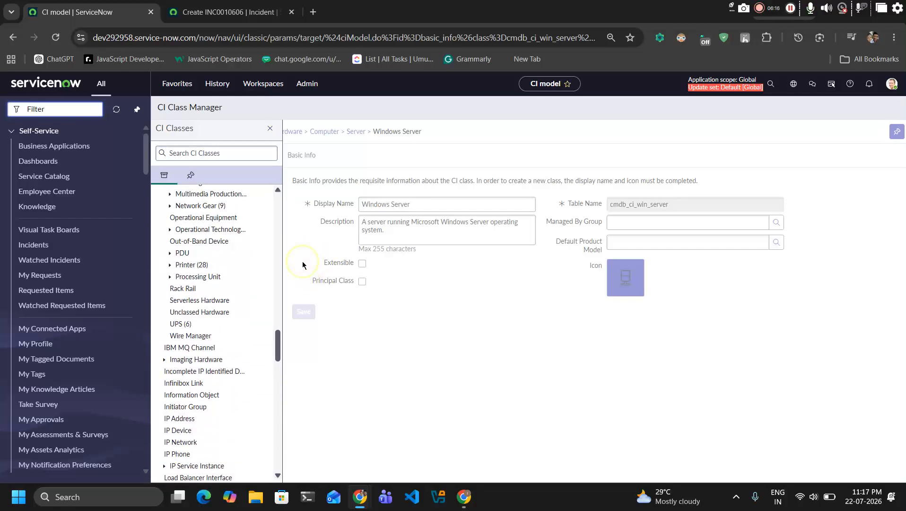
Step: Copy the class display name Windows Server into the Configuration item field of the new incident
drag(416, 203, 211, 217)
key(ctrl+c)
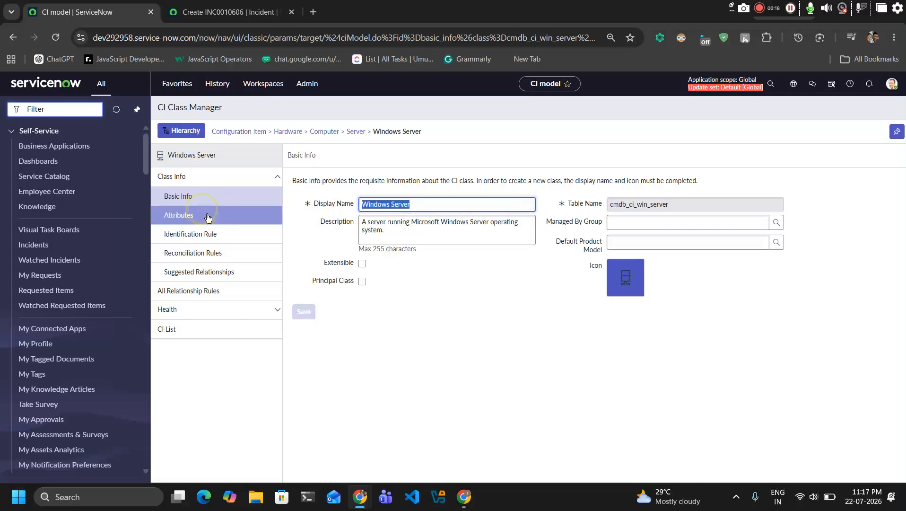
click(227, 11)
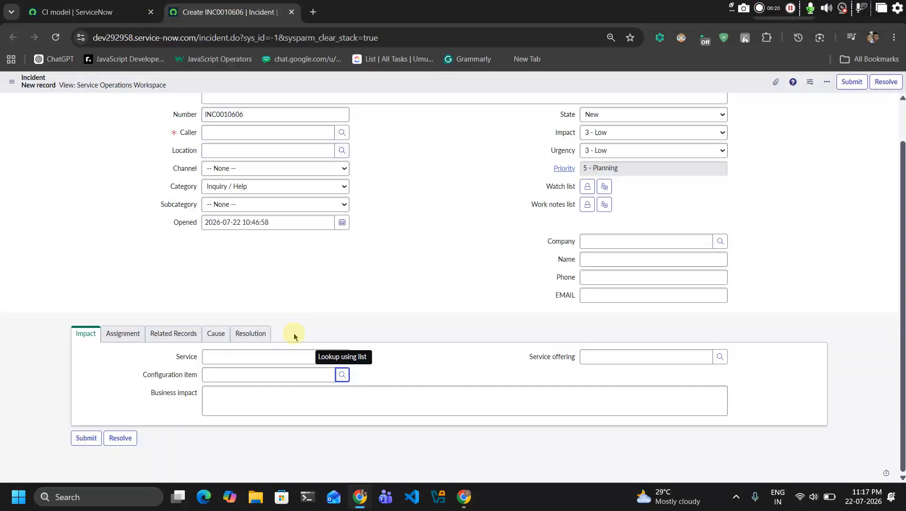
click(263, 372)
key(ctrl+v)
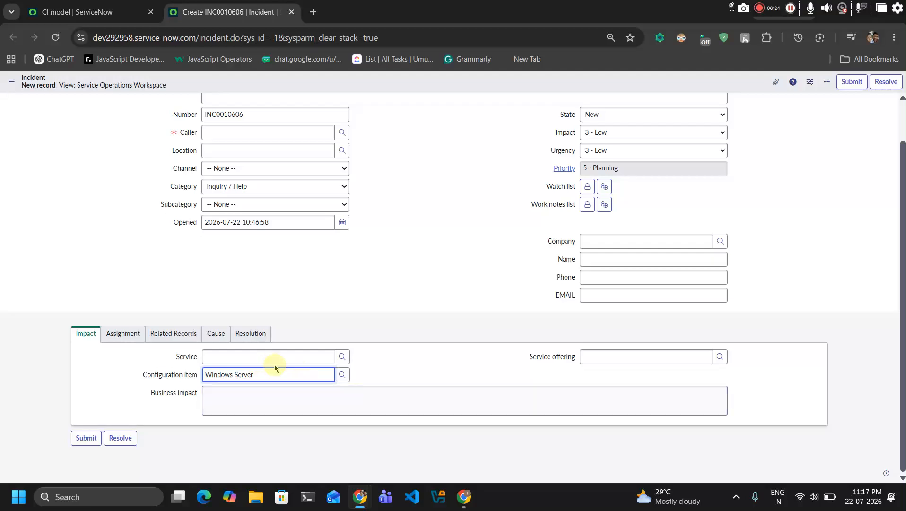
Step: Look up configuration items matching Windows Server, close the lookup, and clear the incident's Configuration item field
click(342, 374)
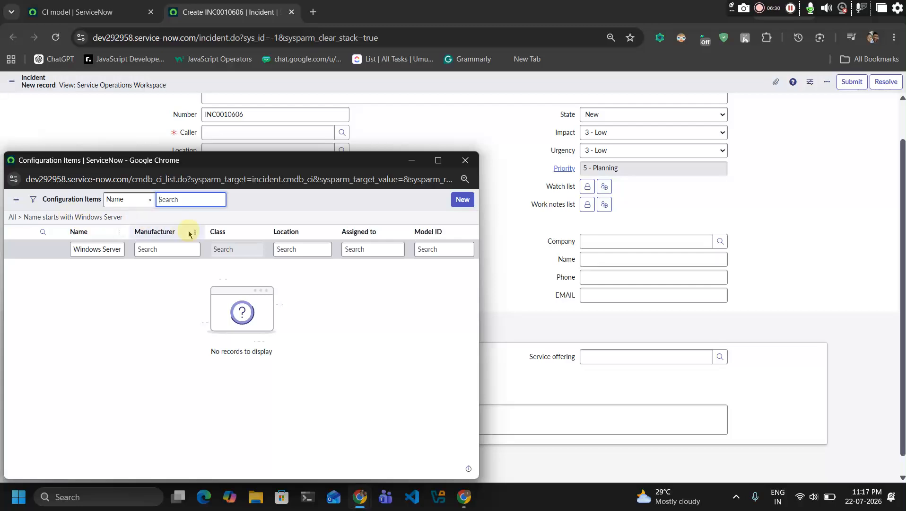
click(476, 161)
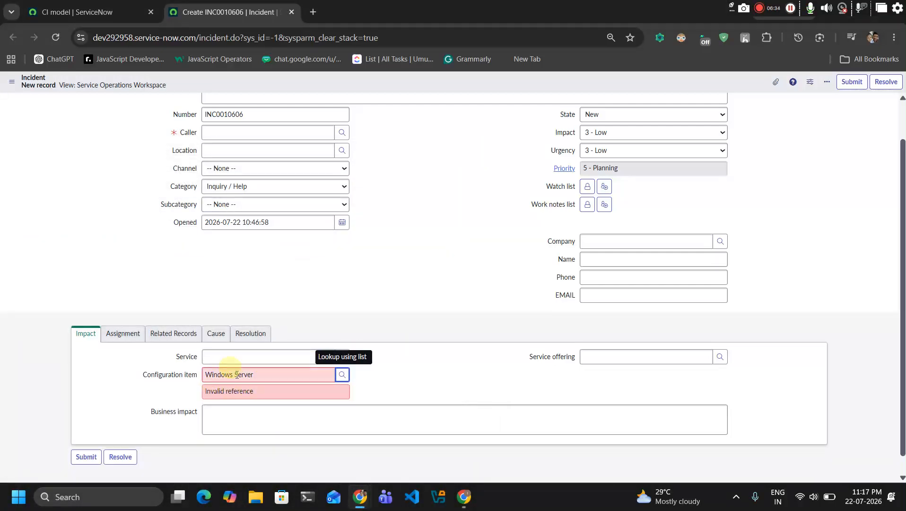
click(175, 381)
key(BackSpace)
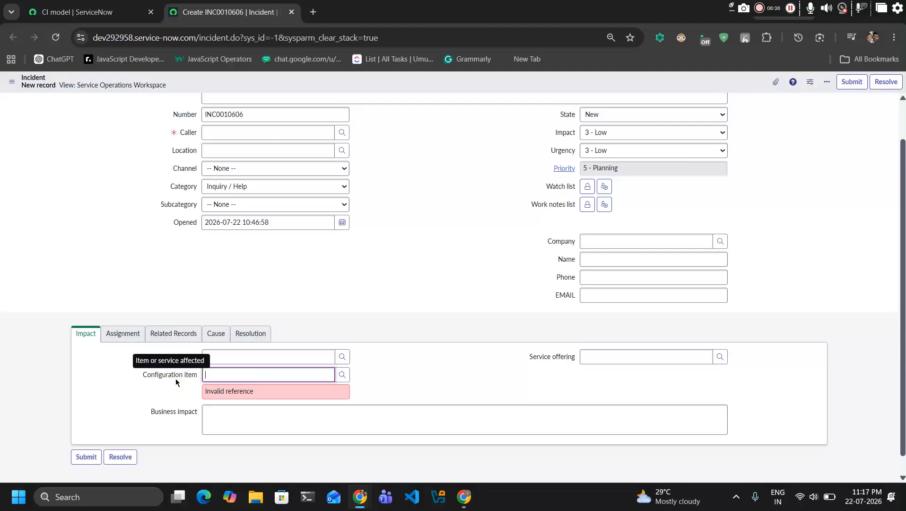
click(416, 373)
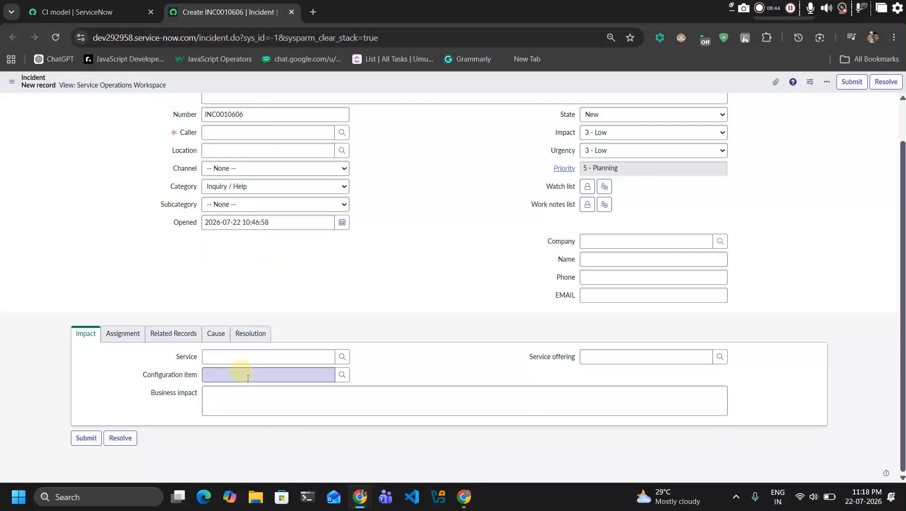
Step: Mark the Windows Server class as a Principal Class in CI Class Manager and save it
click(76, 12)
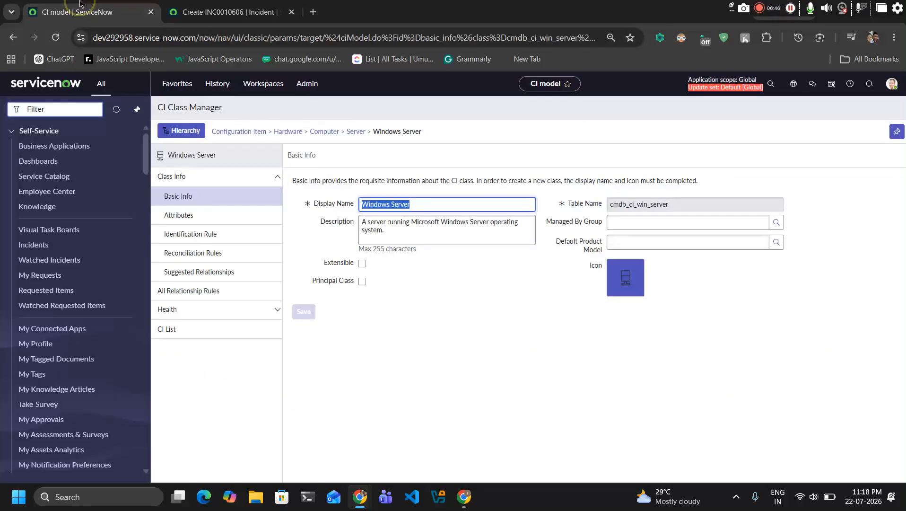
click(363, 282)
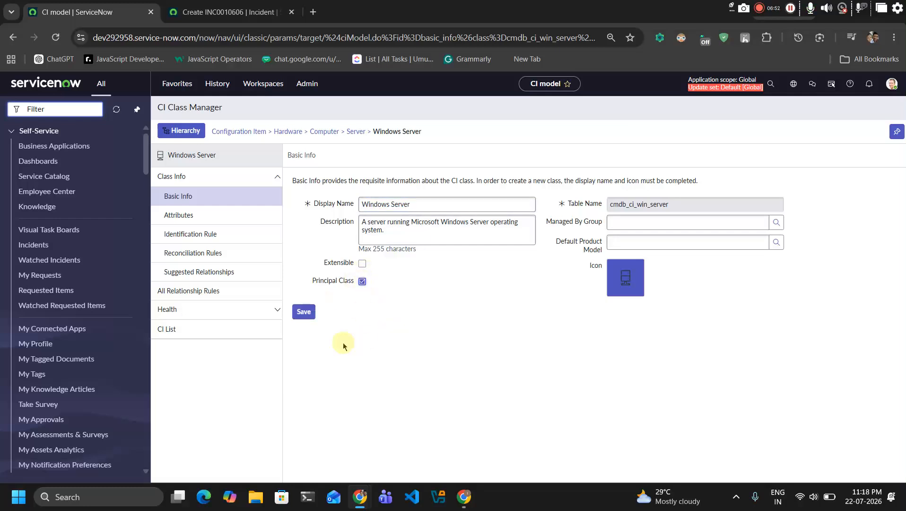
click(305, 312)
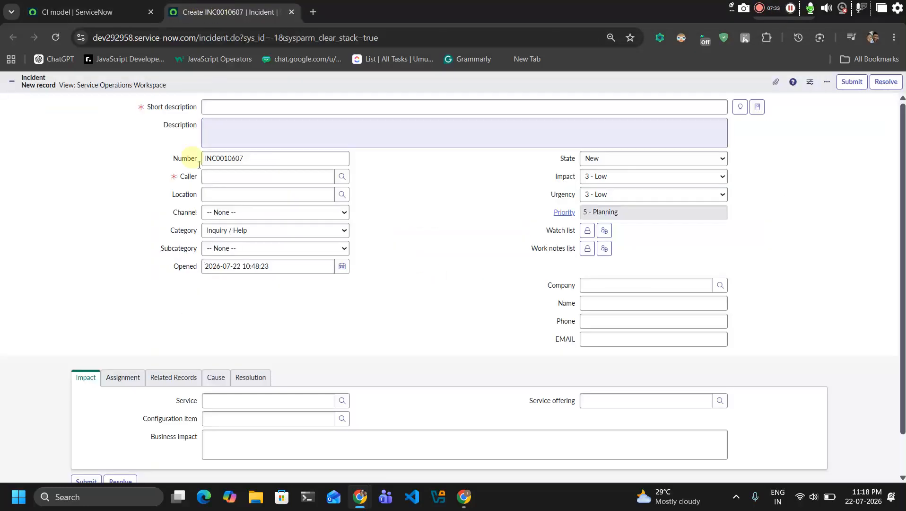
Step: Open the attributes of the Windows Server class and compare them with the fields on the incident form
click(56, 9)
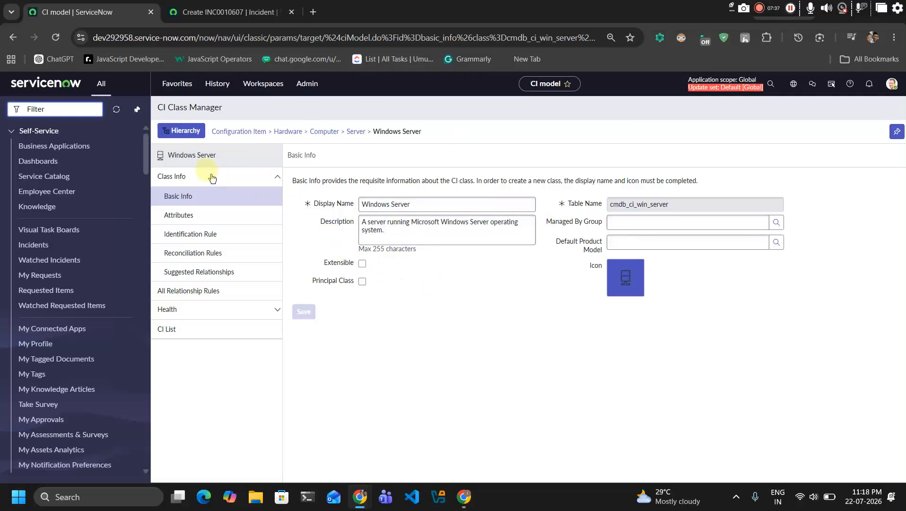
click(240, 179)
click(244, 180)
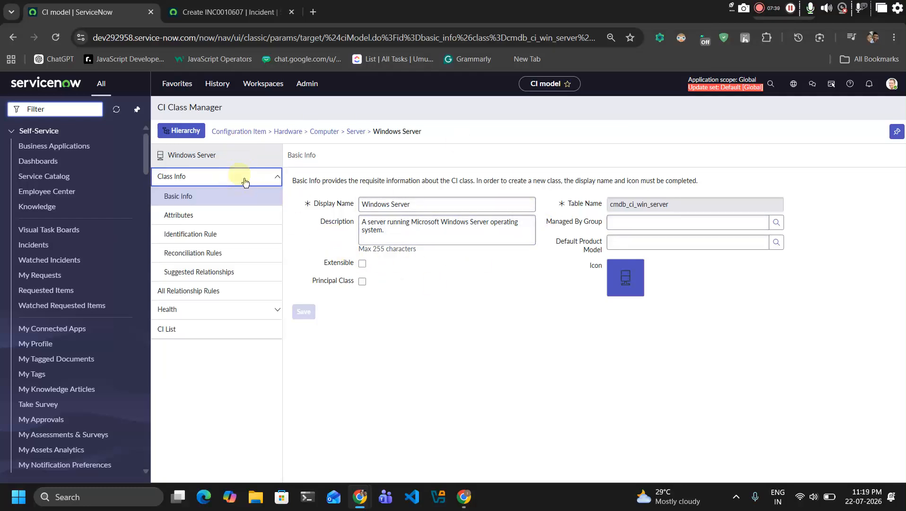
click(218, 212)
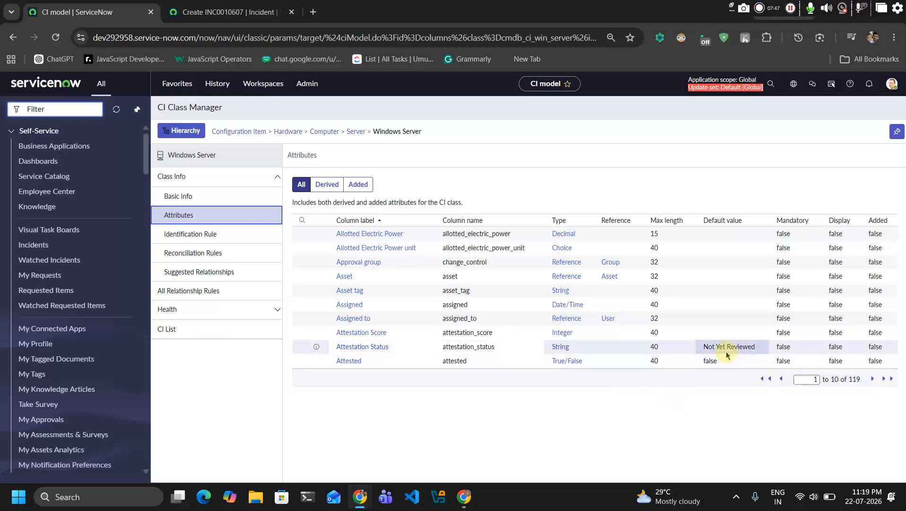
click(227, 11)
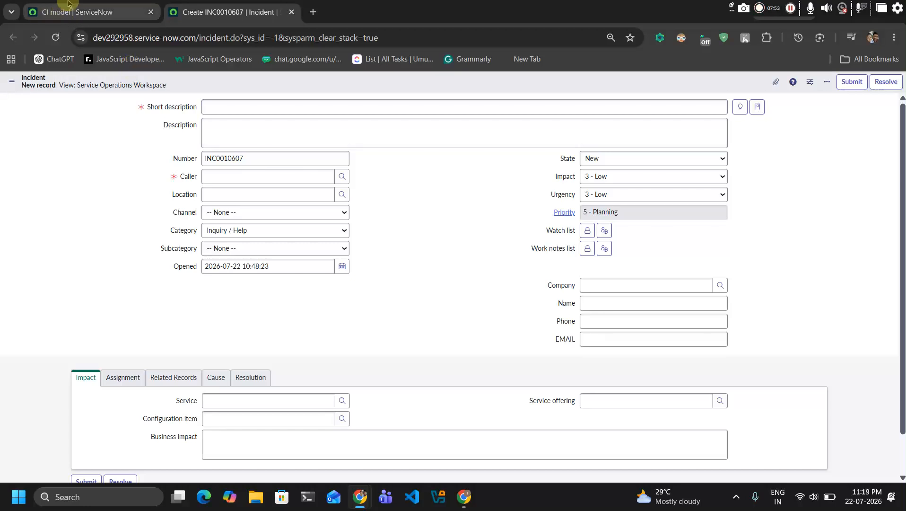
click(66, 19)
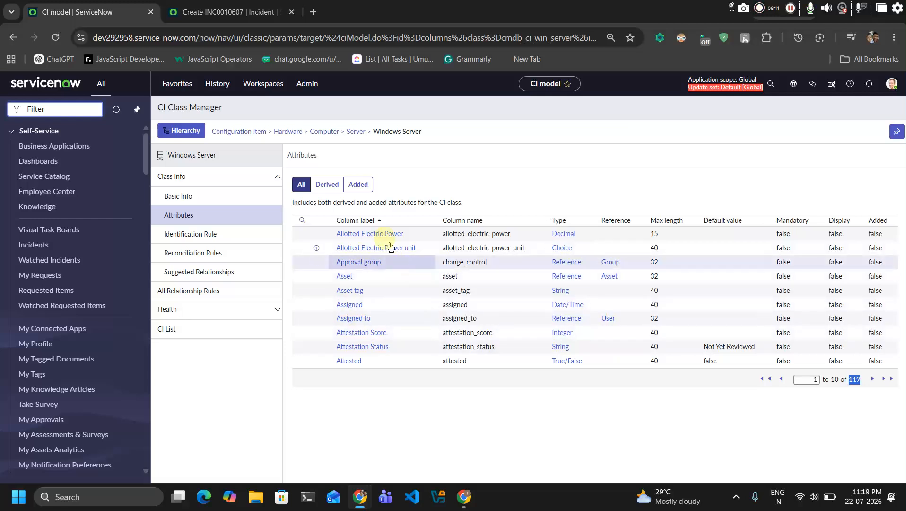
Step: Compare the derived attributes with the added attributes of the Windows Server class, ending on all attributes
click(327, 189)
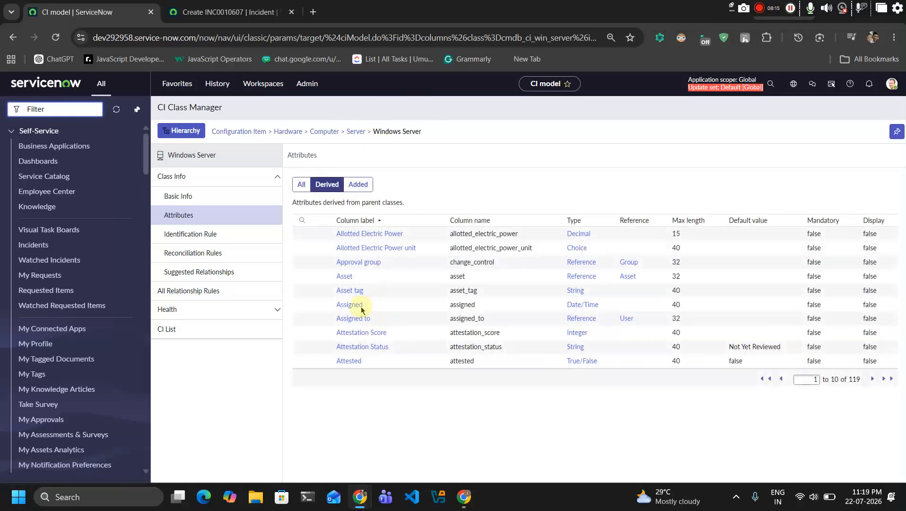
click(360, 183)
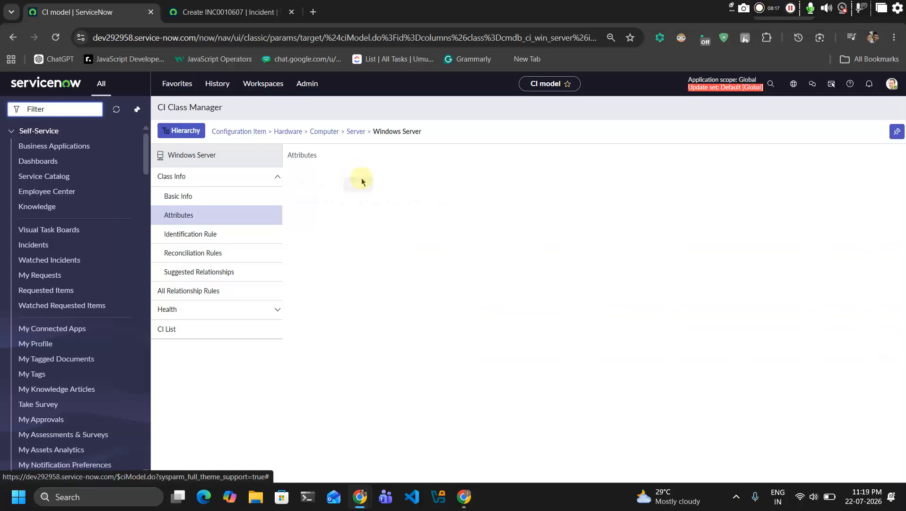
click(328, 189)
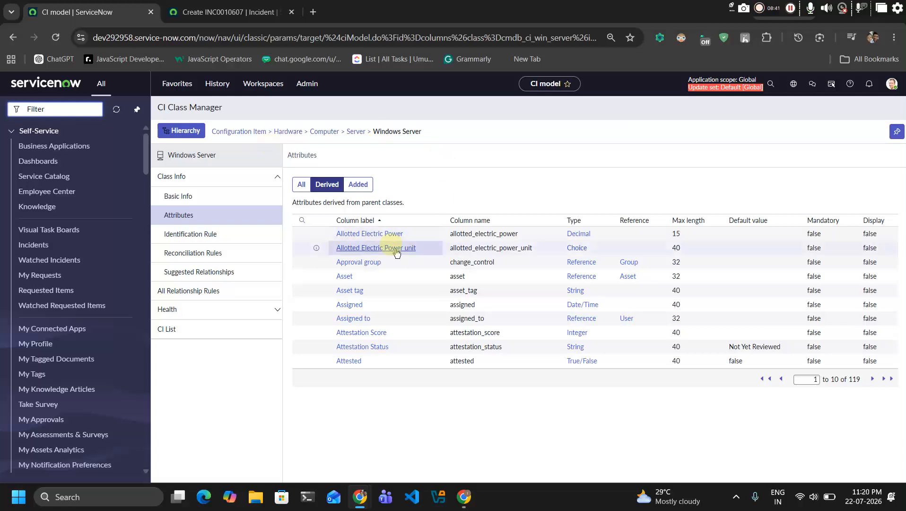
click(356, 184)
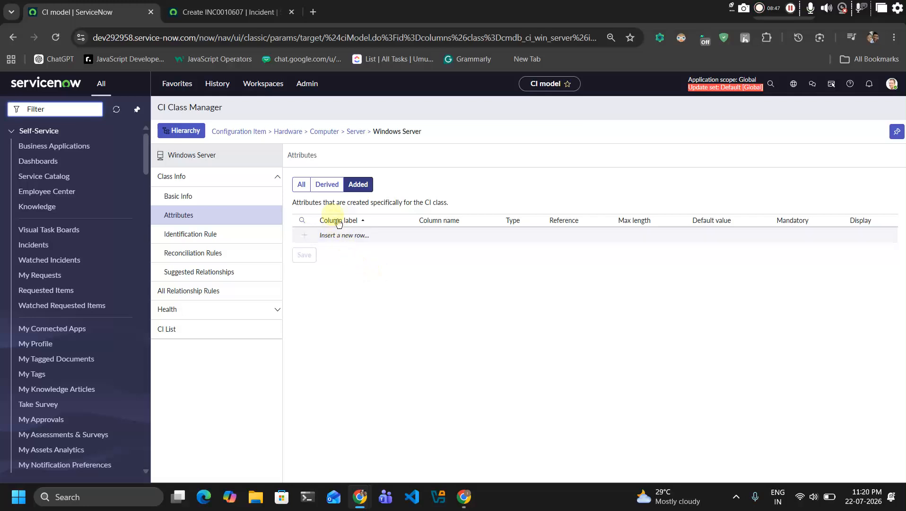
click(300, 186)
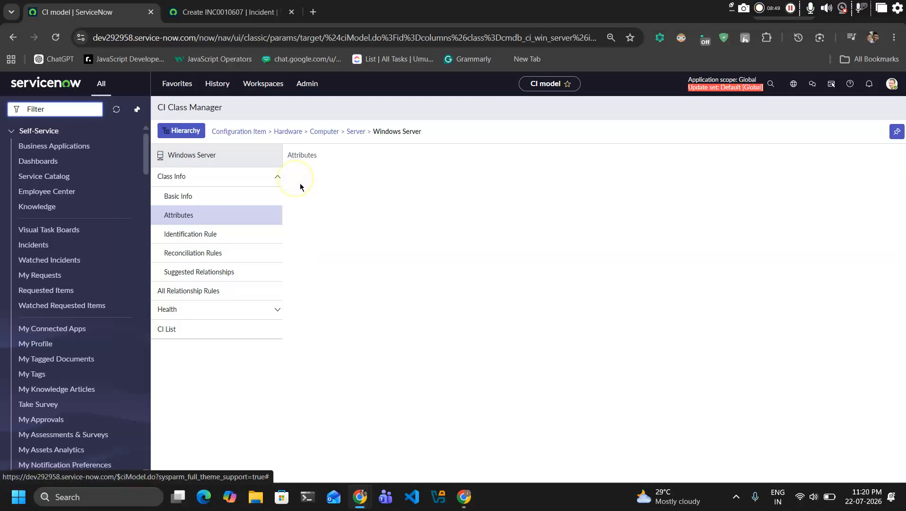
Step: Open the identification rule of the Windows Server class and review its heading and identifier entries
click(238, 227)
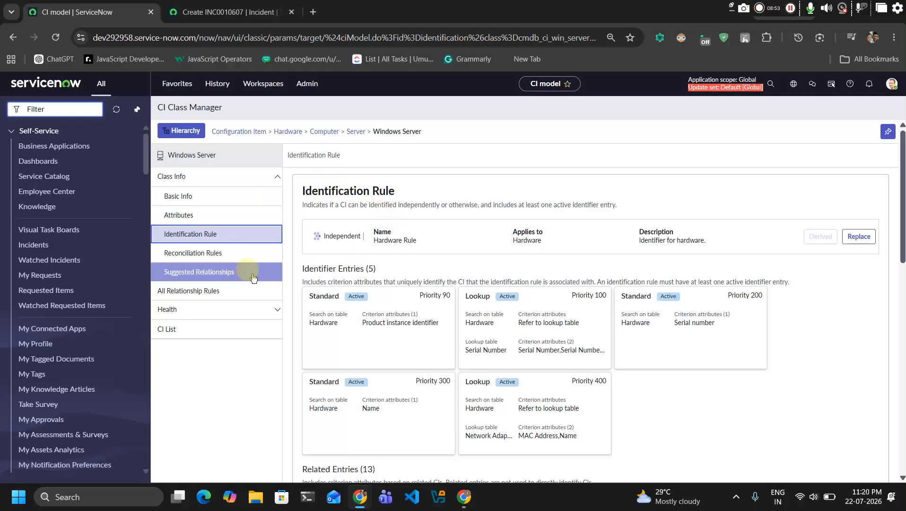
click(302, 193)
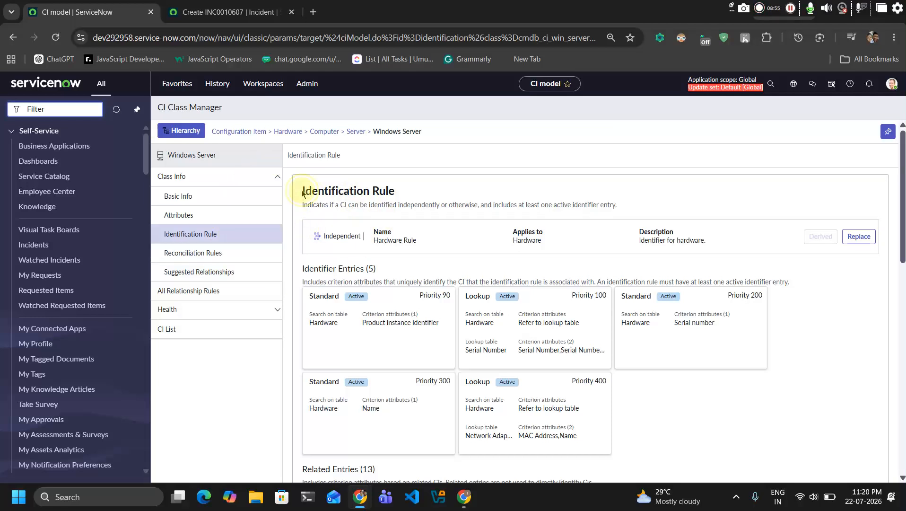
drag(303, 193, 409, 194)
triple_click(379, 188)
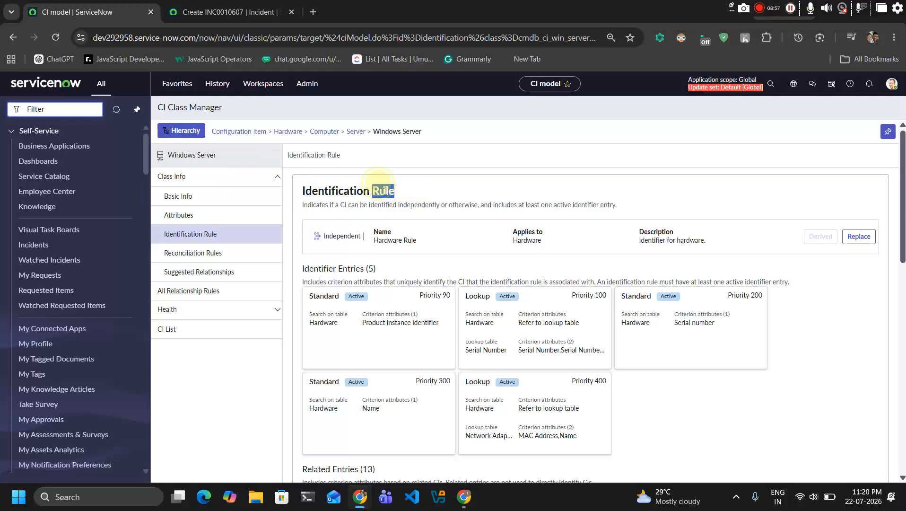
Step: Look through the whole identification rule page, then read the description of the identifier entries
double_click(370, 195)
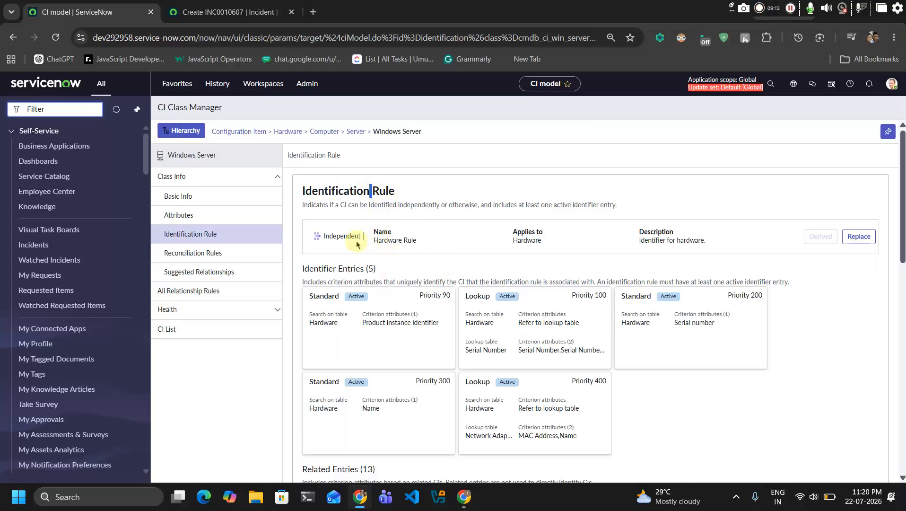
scroll(419, 293, down, 2)
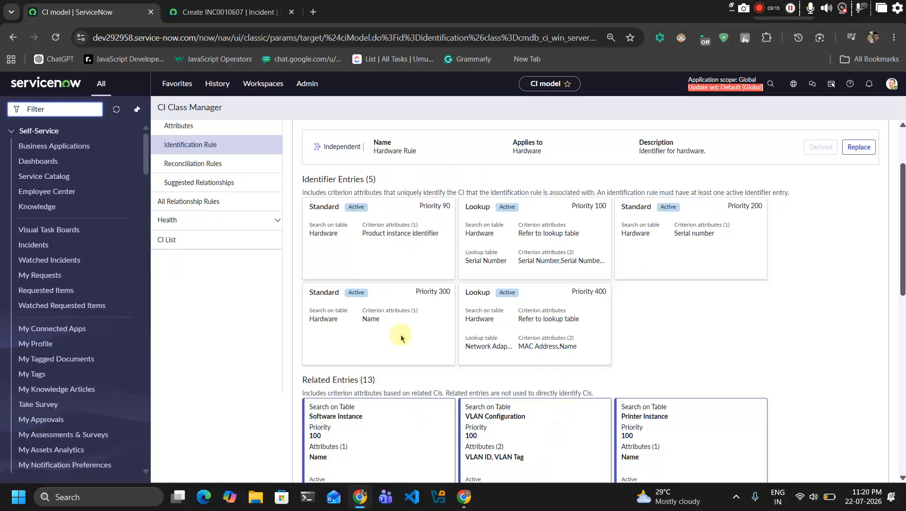
scroll(401, 334, down, 2)
scroll(560, 315, down, 8)
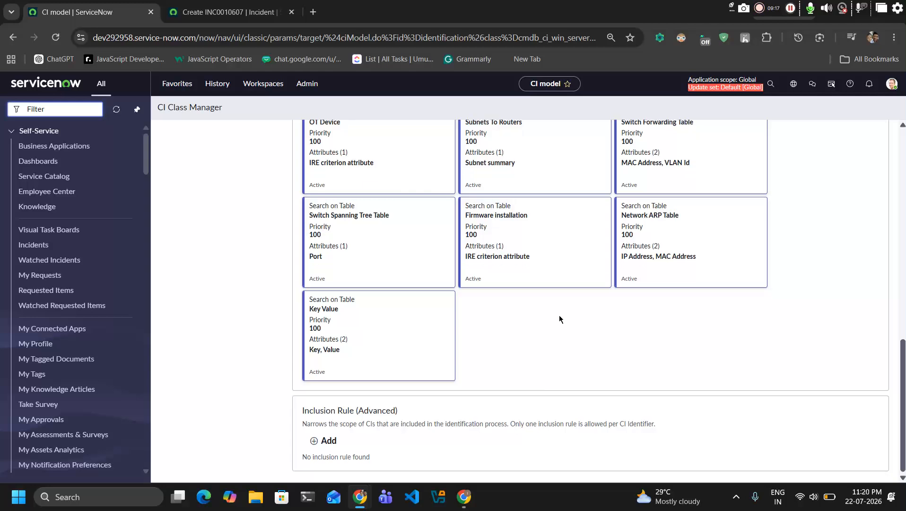
scroll(558, 368, up, 11)
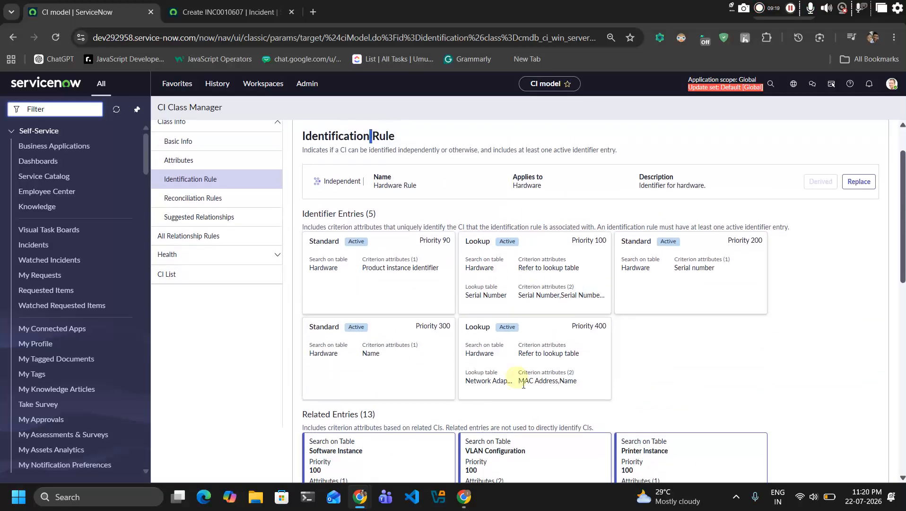
triple_click(356, 214)
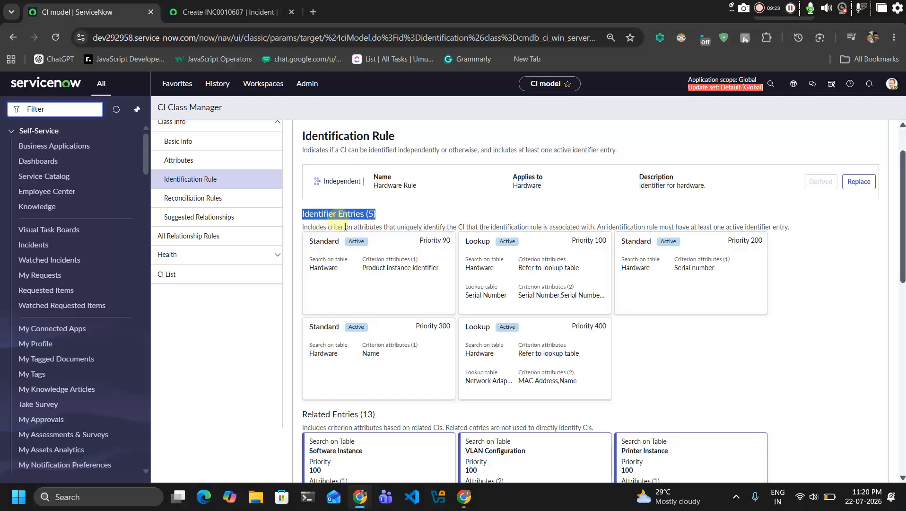
double_click(345, 227)
triple_click(345, 227)
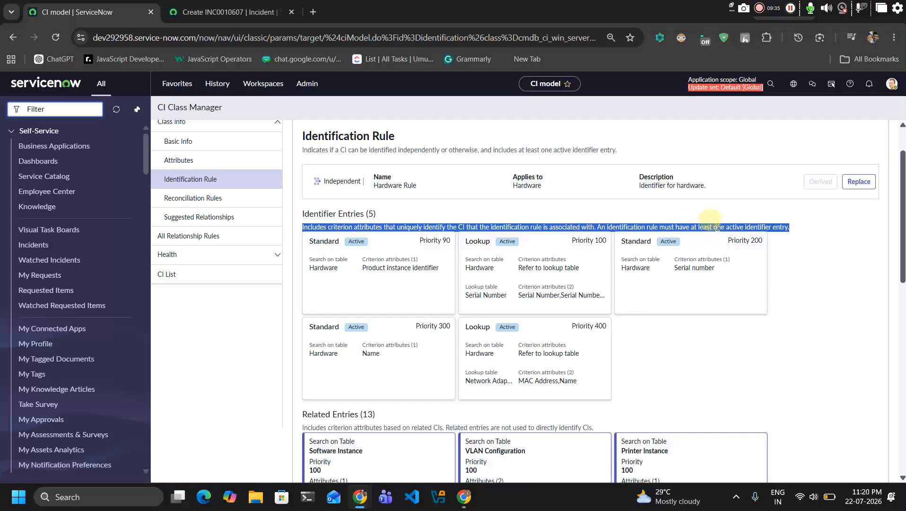
click(778, 228)
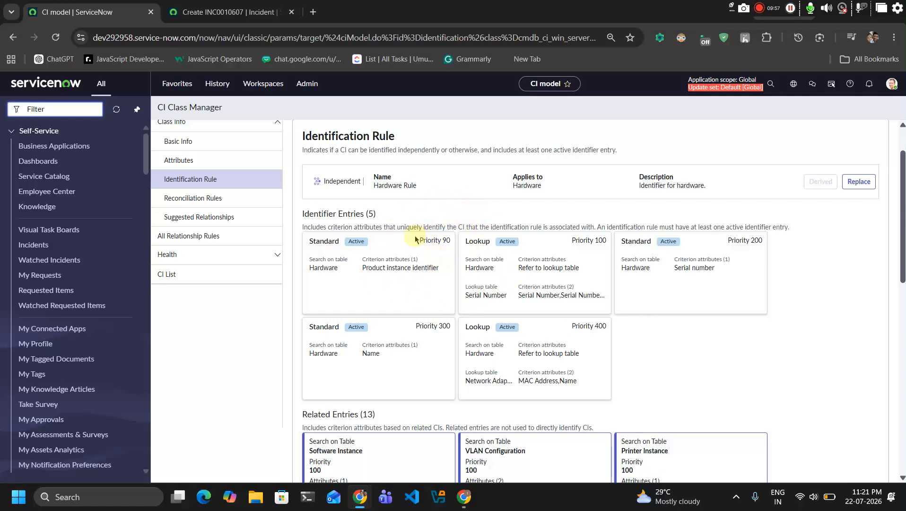
Step: Examine the priority and criterion attribute of the first standard identifier entry, the one with priority 90
drag(422, 240, 453, 241)
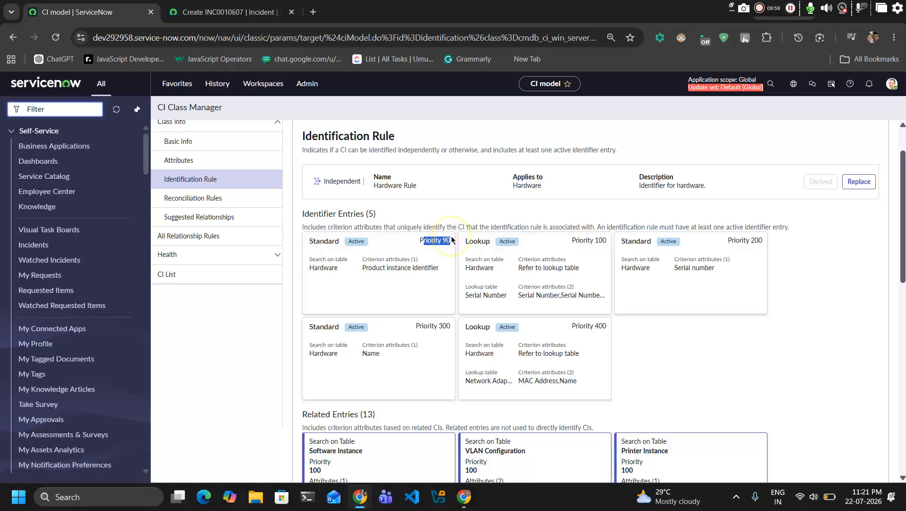
click(444, 240)
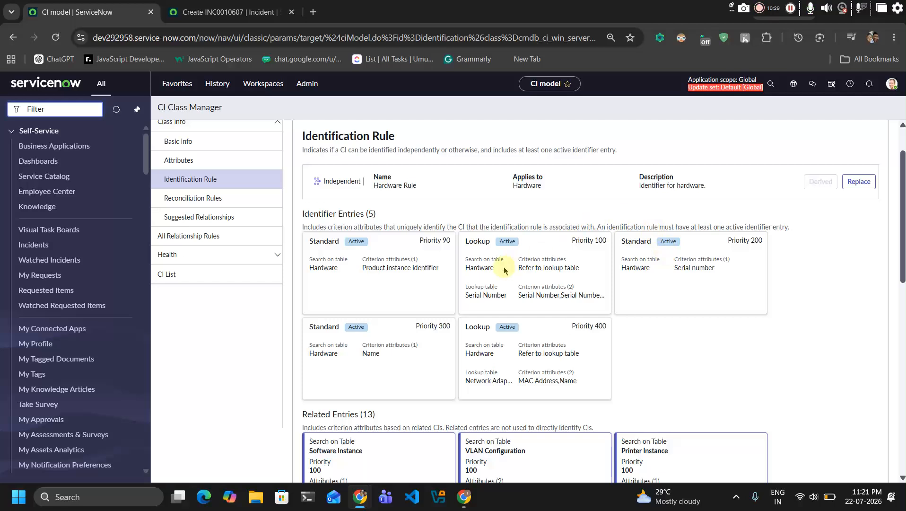
drag(421, 240, 445, 239)
double_click(446, 240)
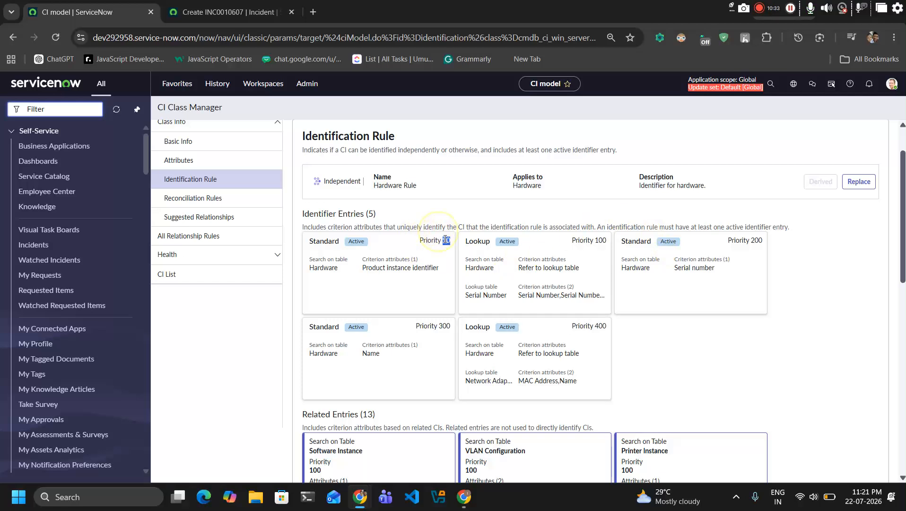
scroll(395, 139, up, 2)
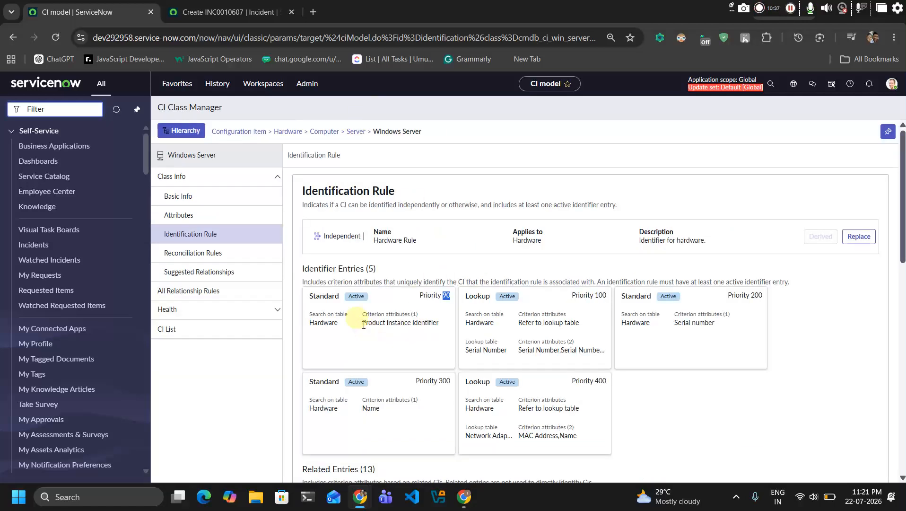
drag(363, 324, 442, 327)
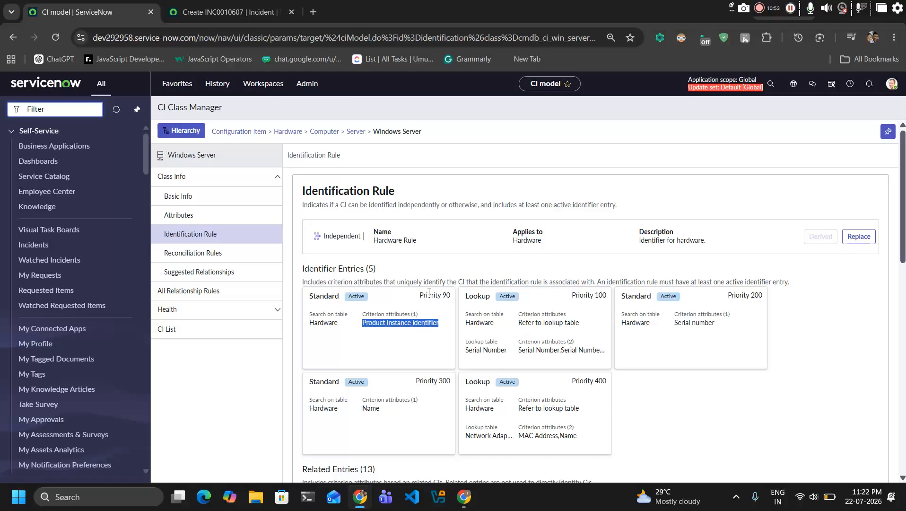
double_click(399, 321)
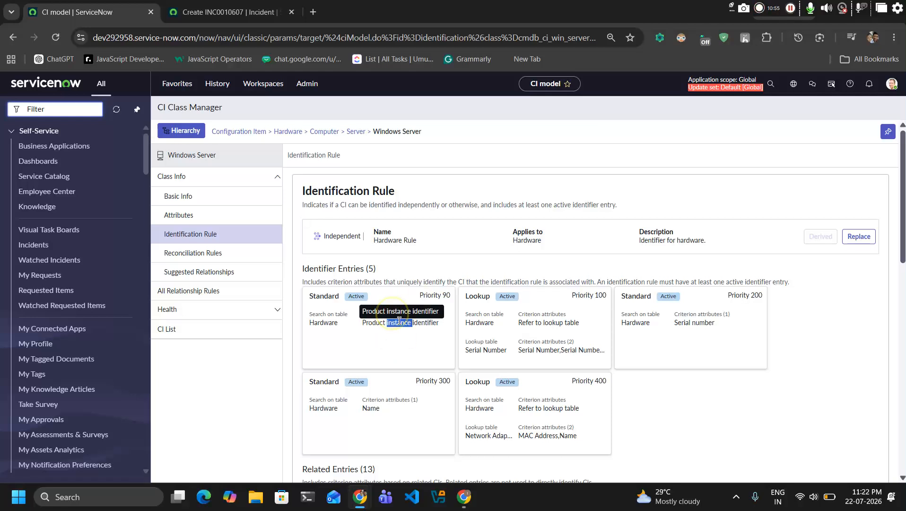
click(416, 322)
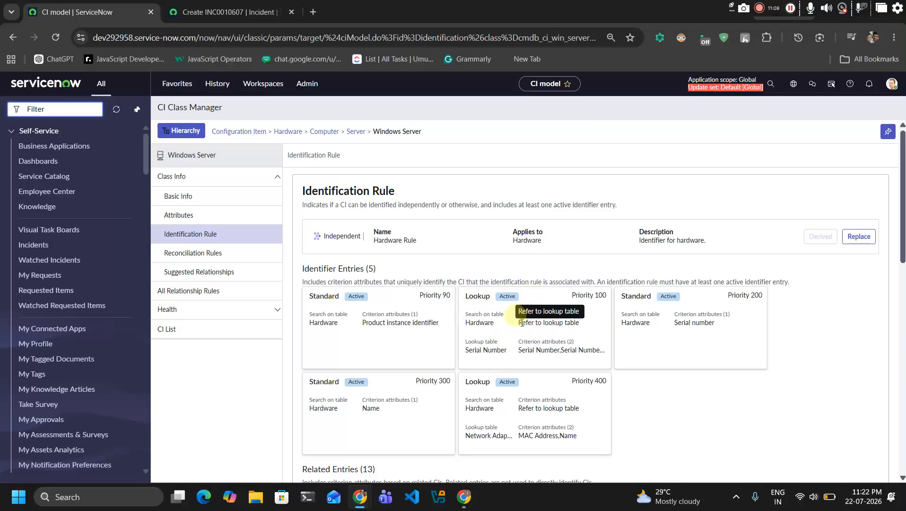
Step: Examine the lookup table and criterion attributes of the priority 100 entry, then the remaining identifier entries
drag(518, 323, 605, 325)
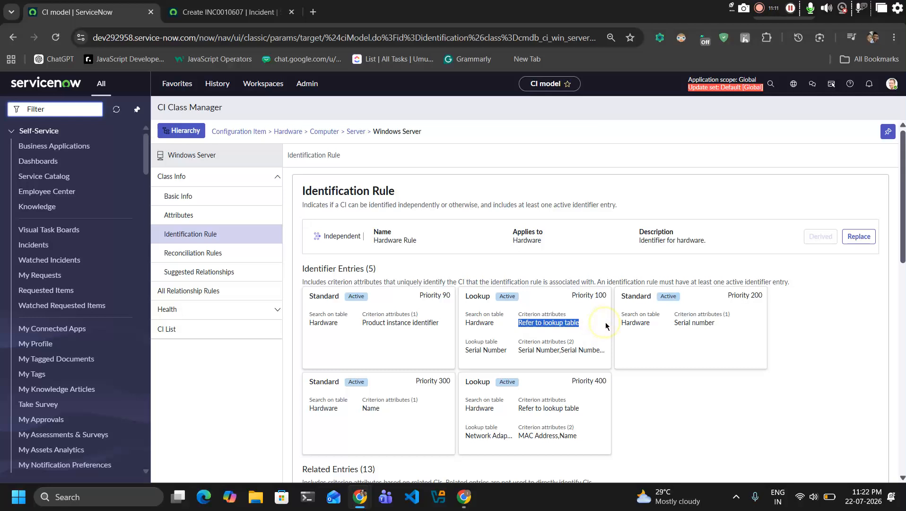
drag(465, 351, 509, 351)
click(519, 344)
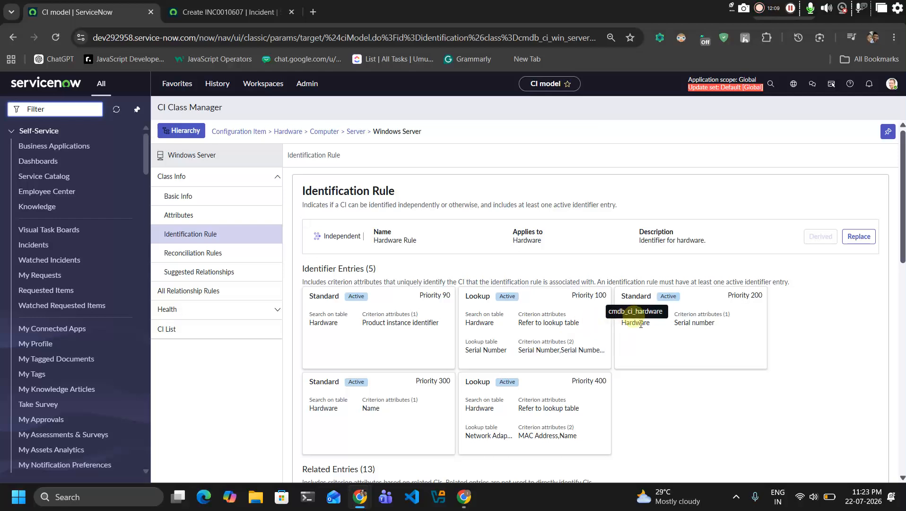
click(681, 318)
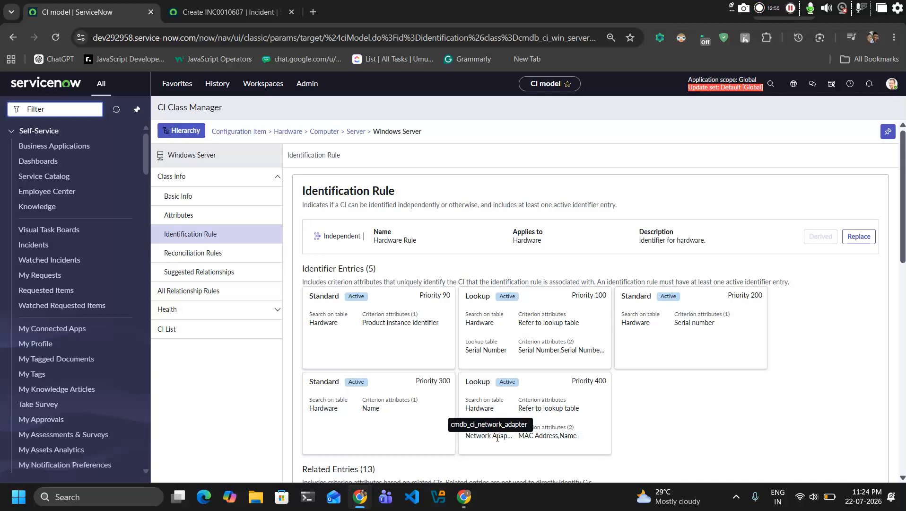
Step: Read the description of the related entries and compare them with the identifier entries
scroll(497, 435, down, 5)
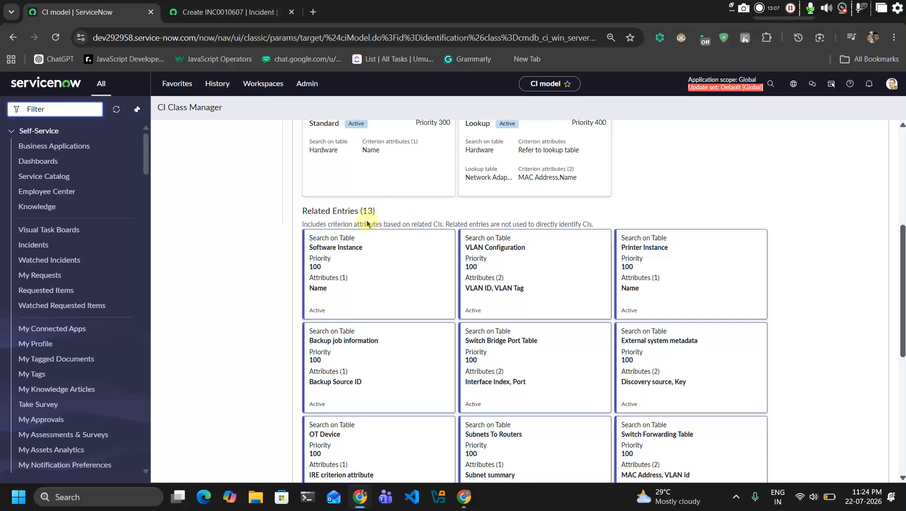
drag(391, 222, 448, 226)
click(435, 224)
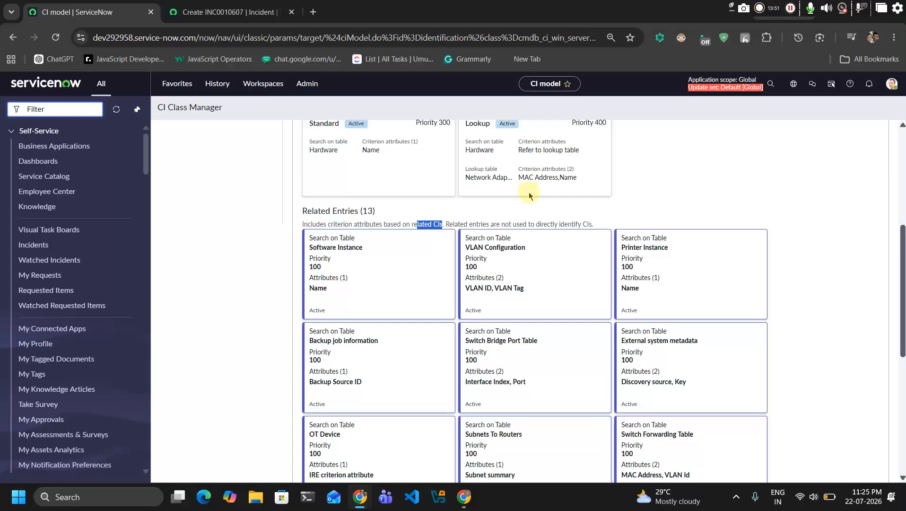
scroll(544, 192, up, 3)
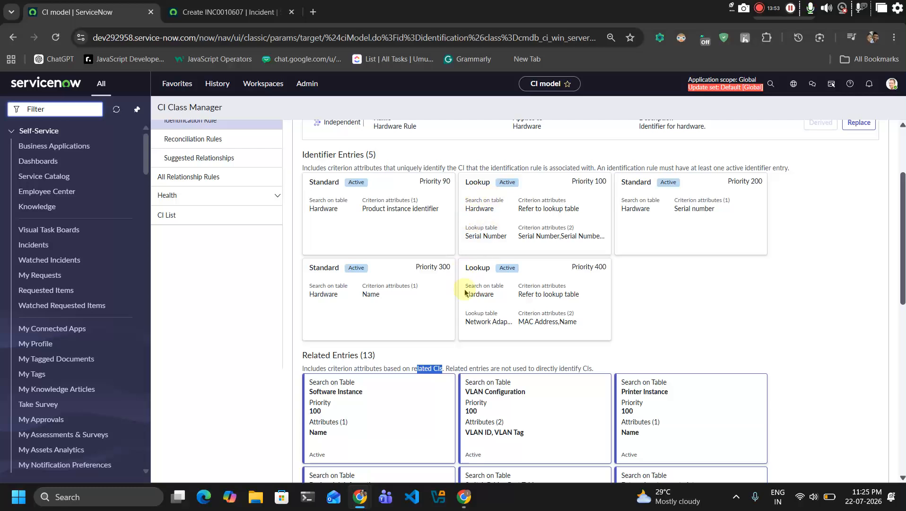
scroll(464, 292, down, 3)
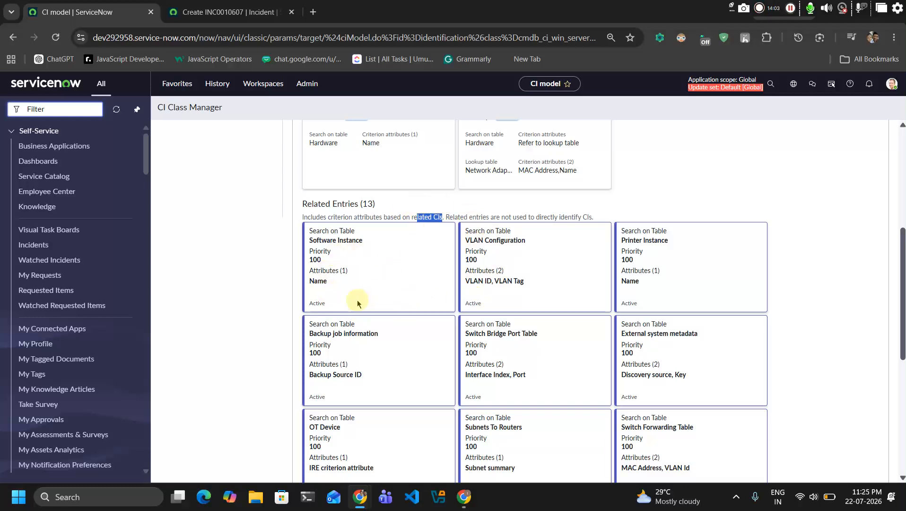
Step: Examine the search tables, priorities and attributes of the related entries in the identification rule
scroll(475, 311, down, 1)
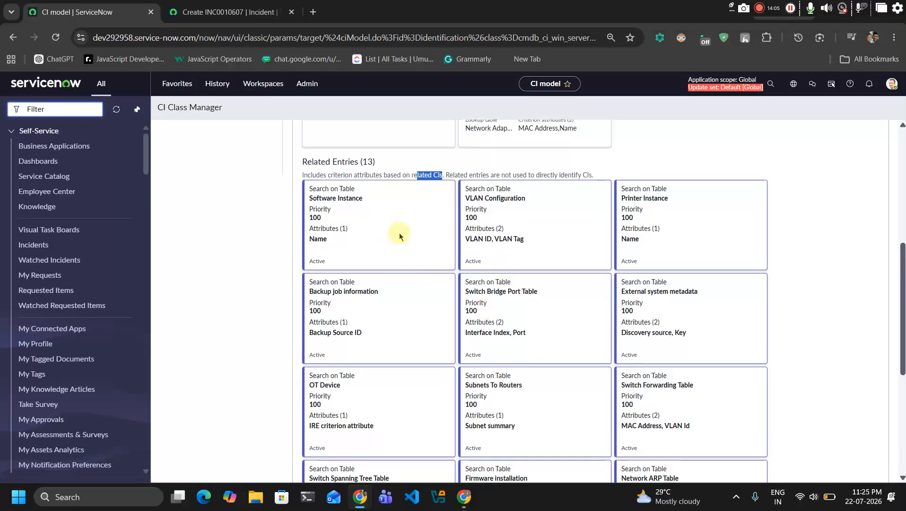
scroll(603, 333, down, 3)
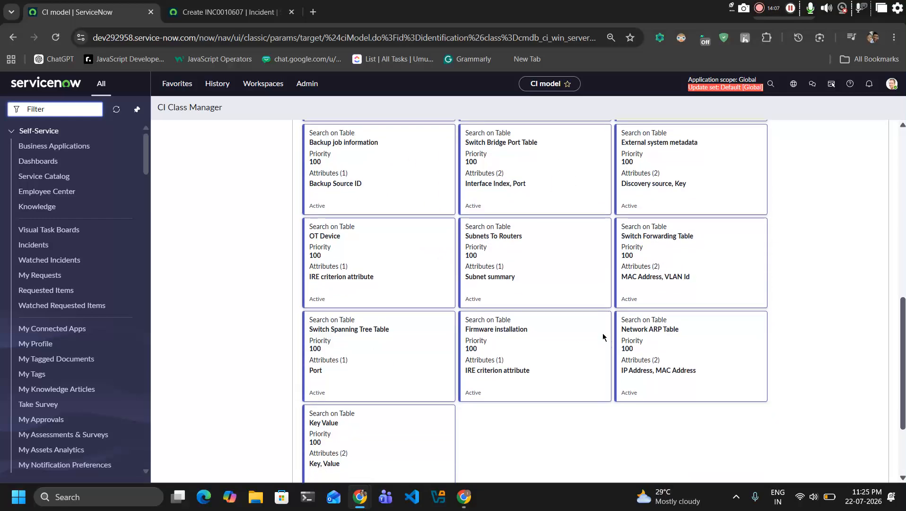
scroll(602, 333, down, 2)
scroll(602, 333, up, 5)
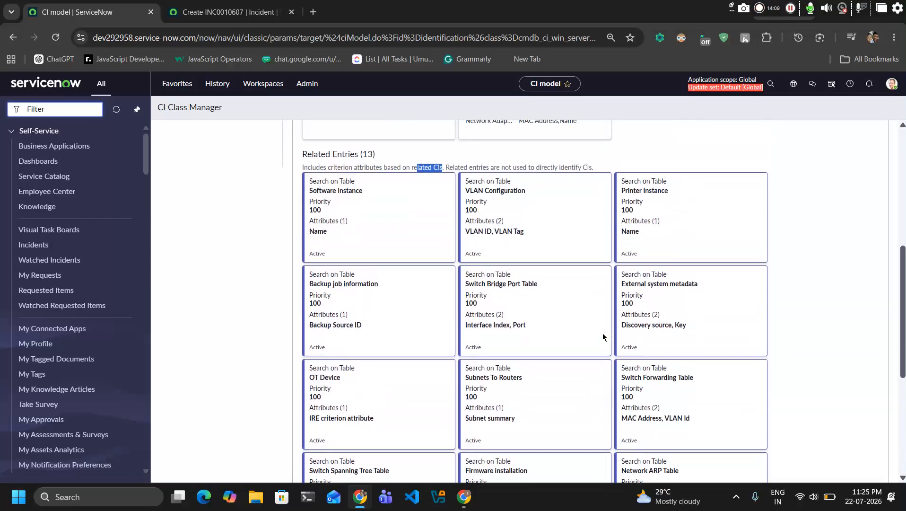
scroll(603, 333, down, 1)
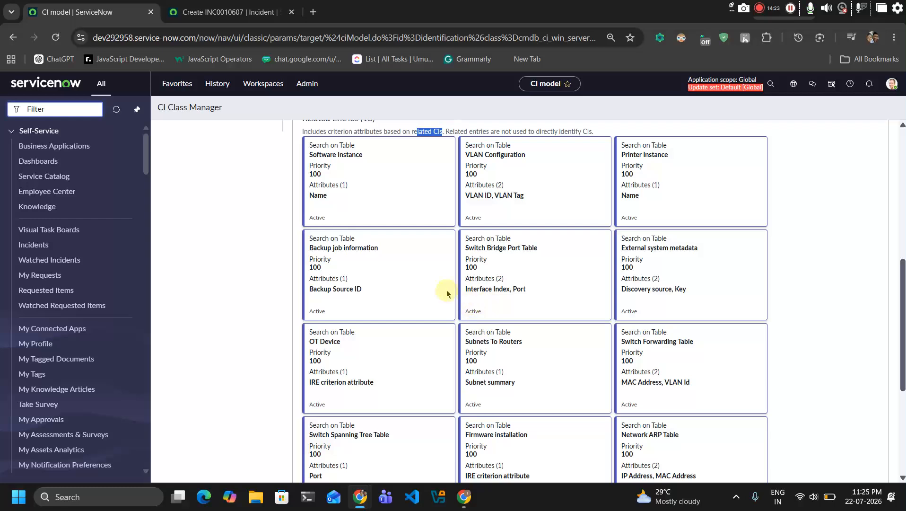
scroll(355, 303, down, 2)
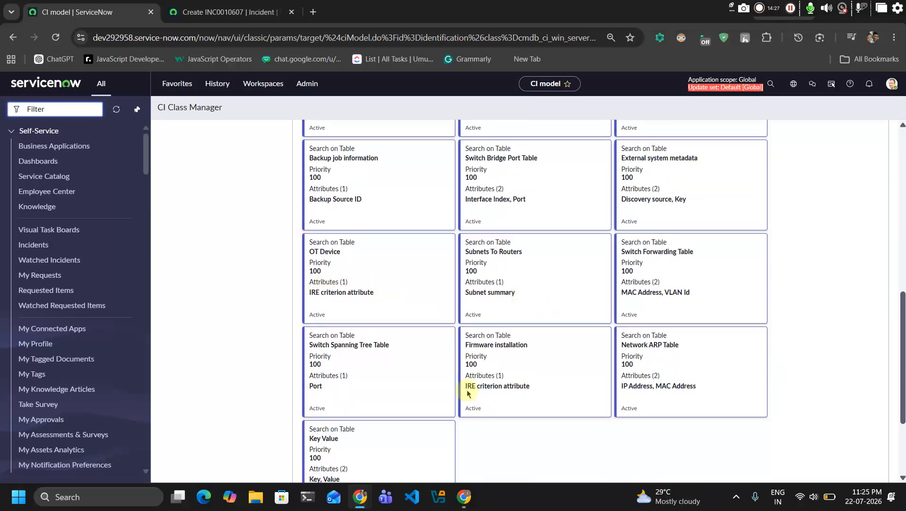
scroll(402, 395, down, 3)
scroll(348, 286, up, 6)
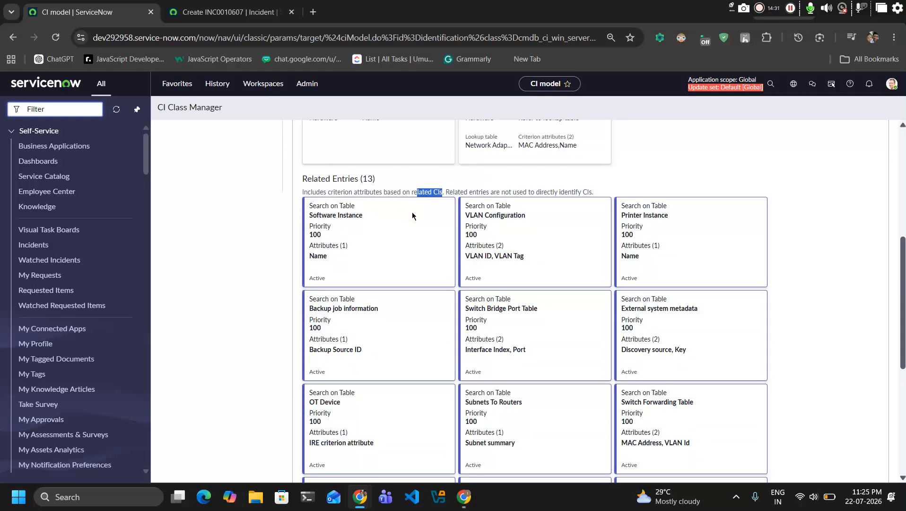
scroll(416, 208, up, 1)
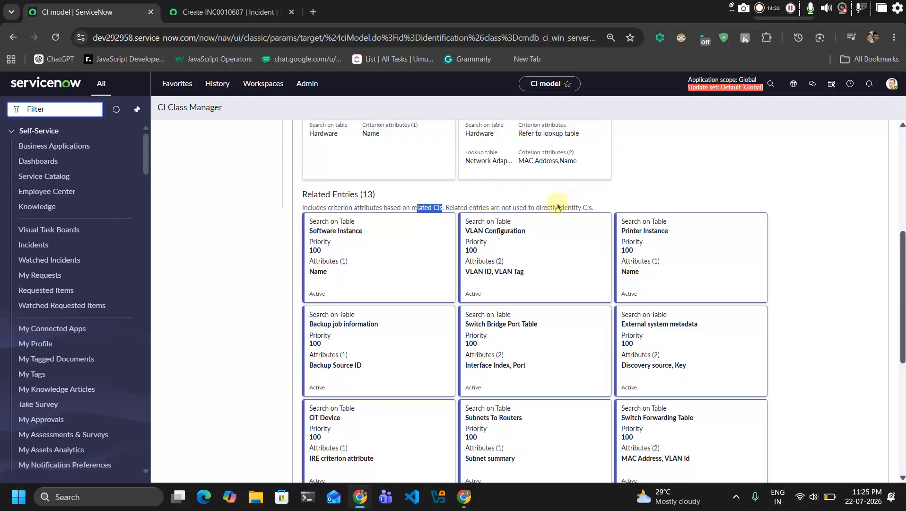
Step: Check the advanced inclusion rule section and review the identification rule page once more
scroll(562, 217, down, 6)
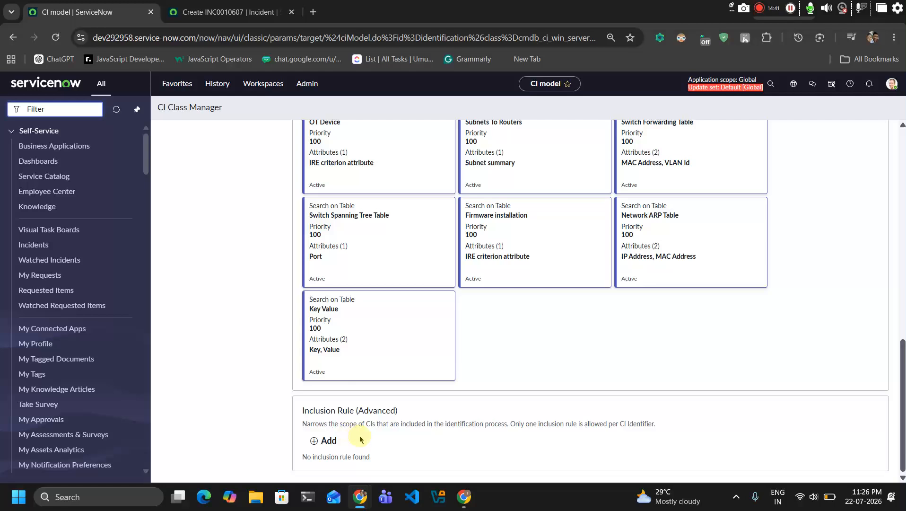
scroll(290, 314, up, 10)
scroll(290, 314, up, 2)
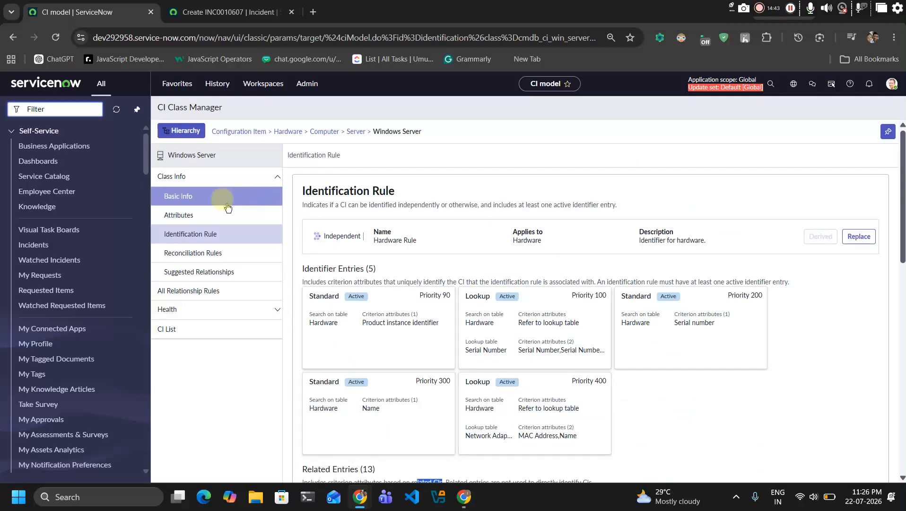
scroll(312, 324, down, 1)
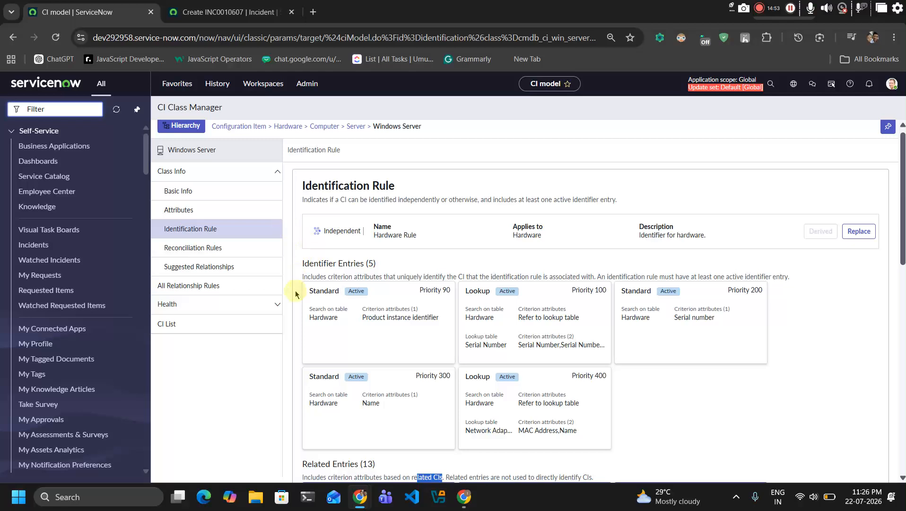
scroll(299, 293, down, 1)
click(295, 372)
scroll(295, 373, down, 10)
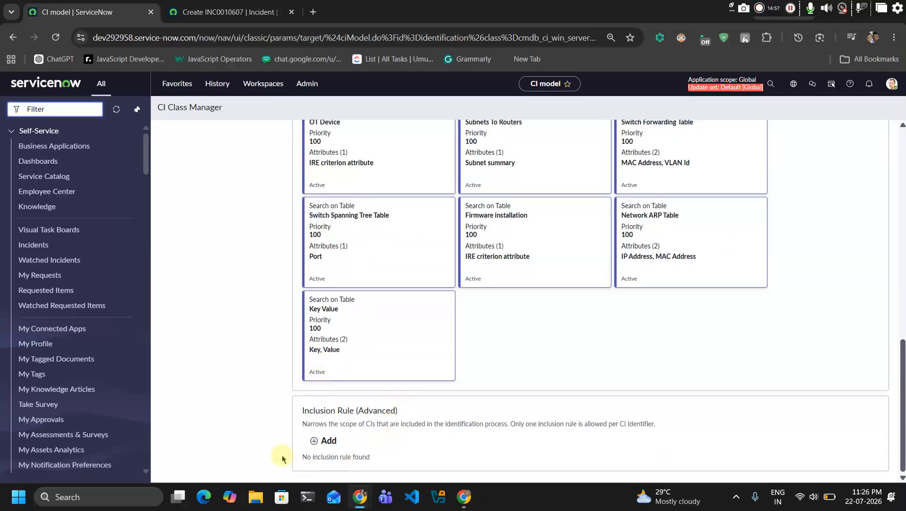
Step: Open the Windows Server class's reconciliation rules and look at the rule types offered for a new rule, without creating one
scroll(276, 390, up, 15)
scroll(277, 390, up, 1)
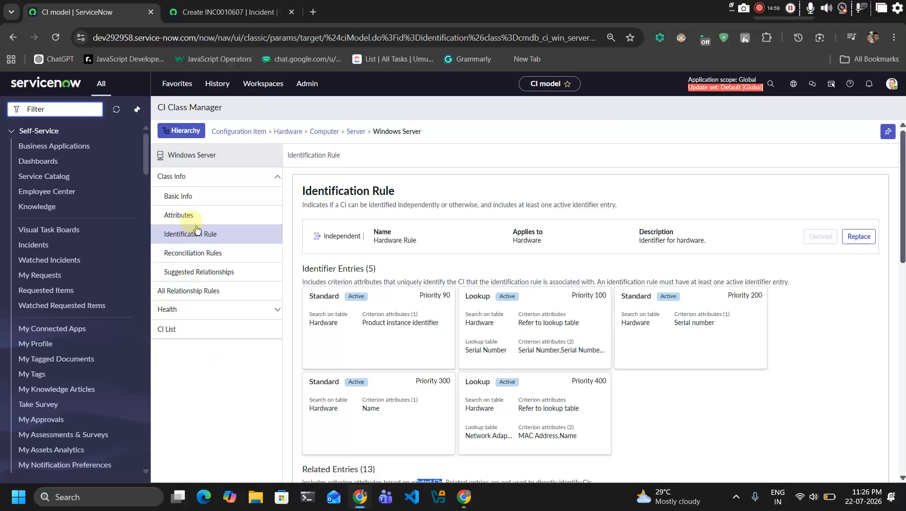
click(193, 252)
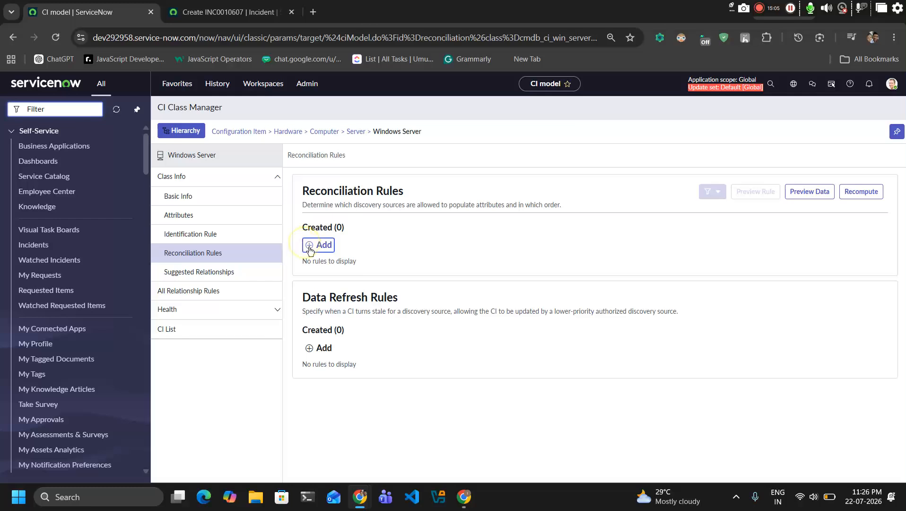
click(311, 247)
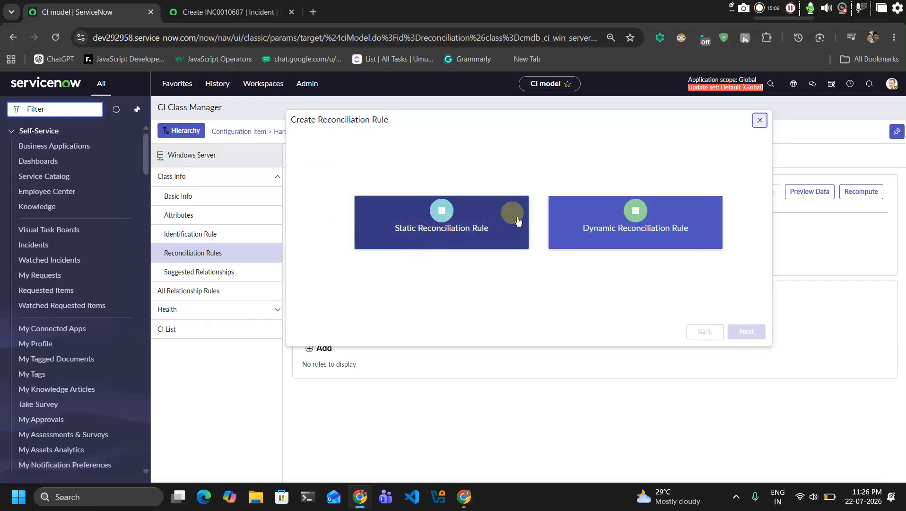
click(760, 120)
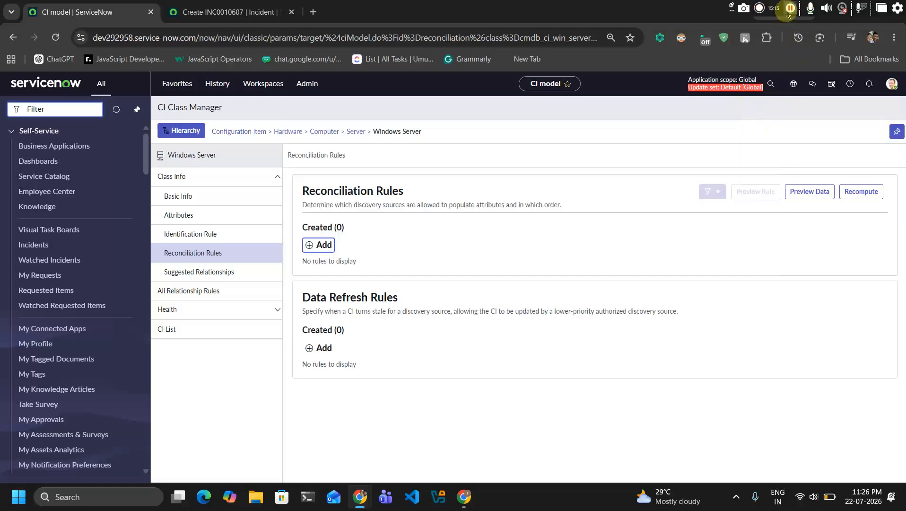
Step: Start a static reconciliation rule with ServiceNow as the discovery source and a priority of 100
click(328, 248)
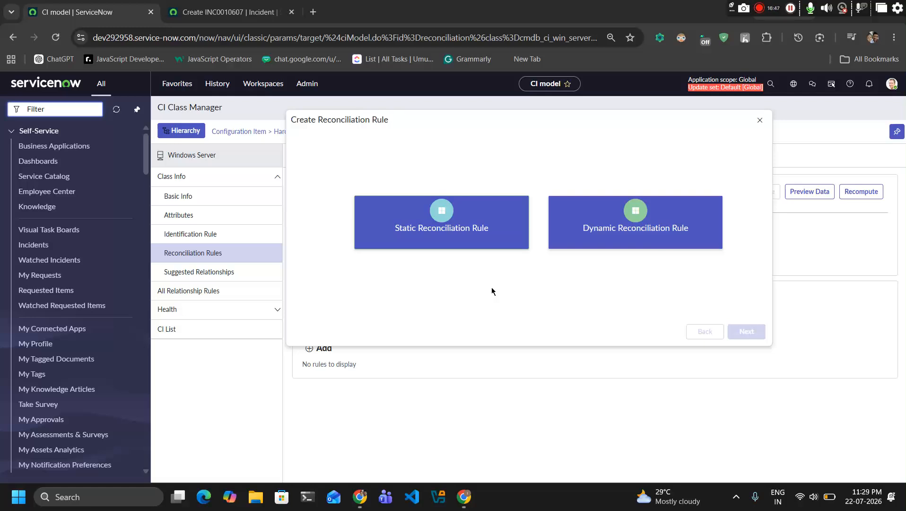
click(446, 240)
click(465, 212)
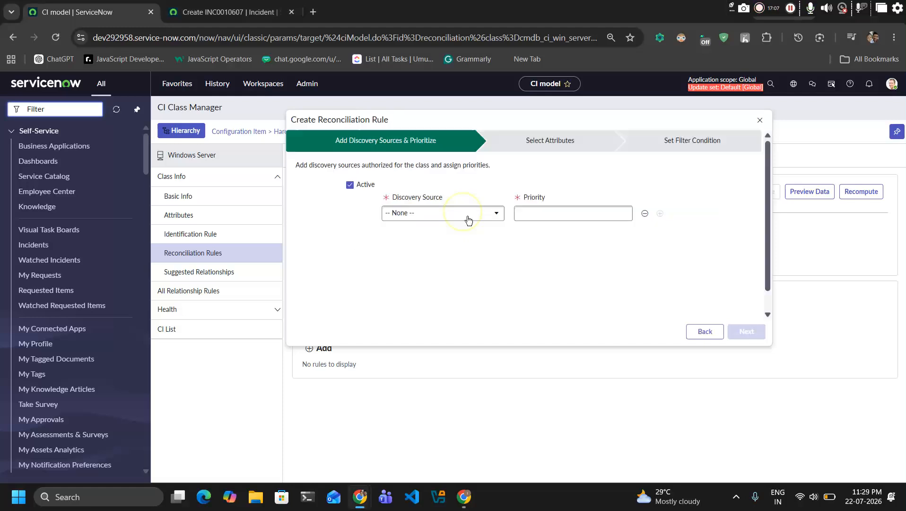
click(435, 212)
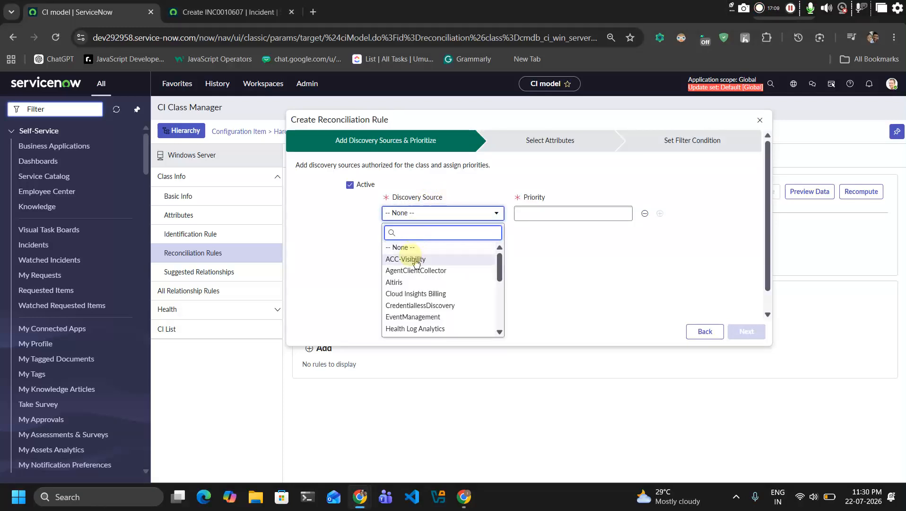
scroll(408, 293, down, 5)
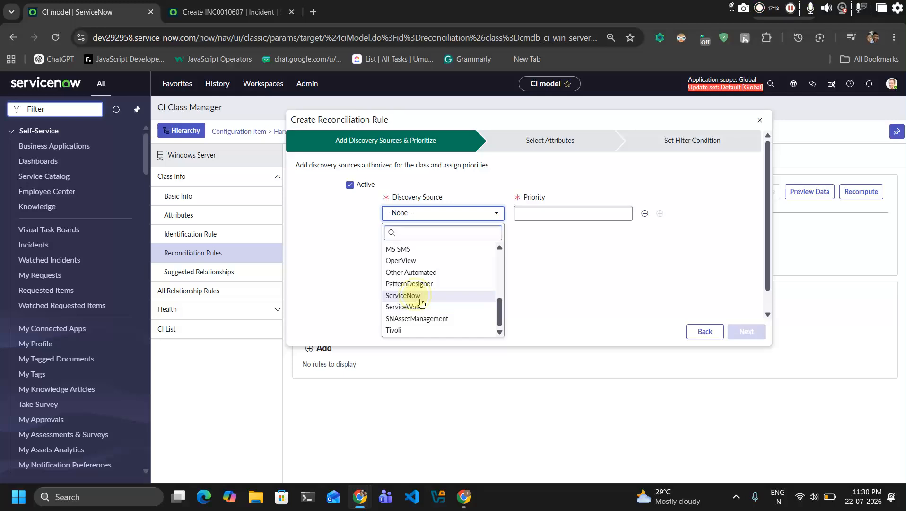
click(416, 297)
click(570, 213)
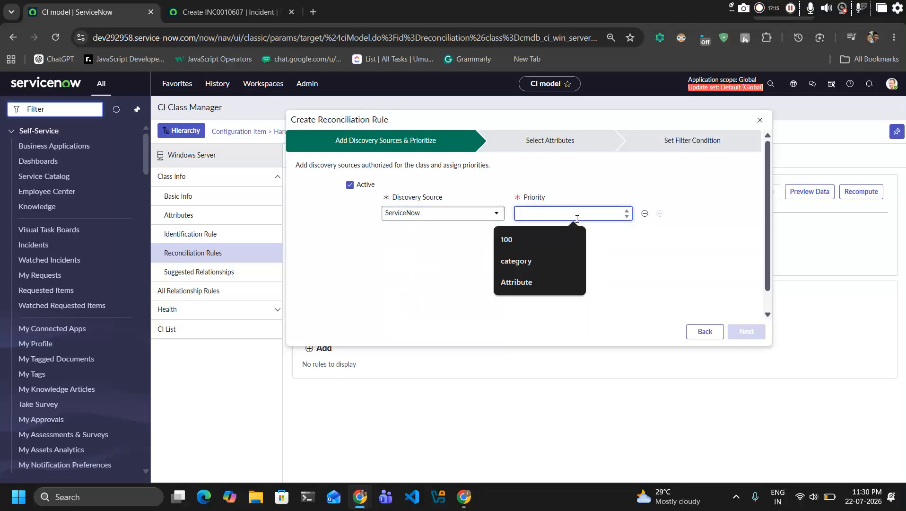
text(100)
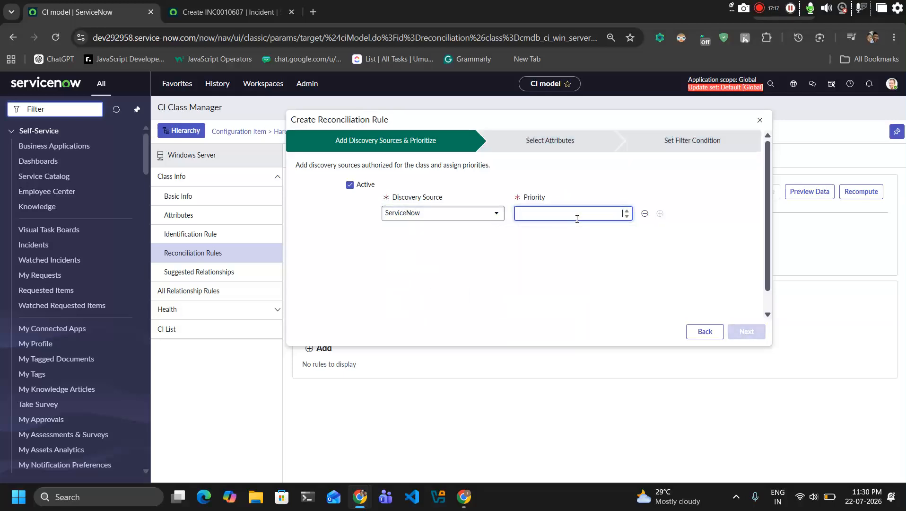
Step: Apply the static rule to all attributes and save it without a filter condition
click(573, 142)
click(433, 179)
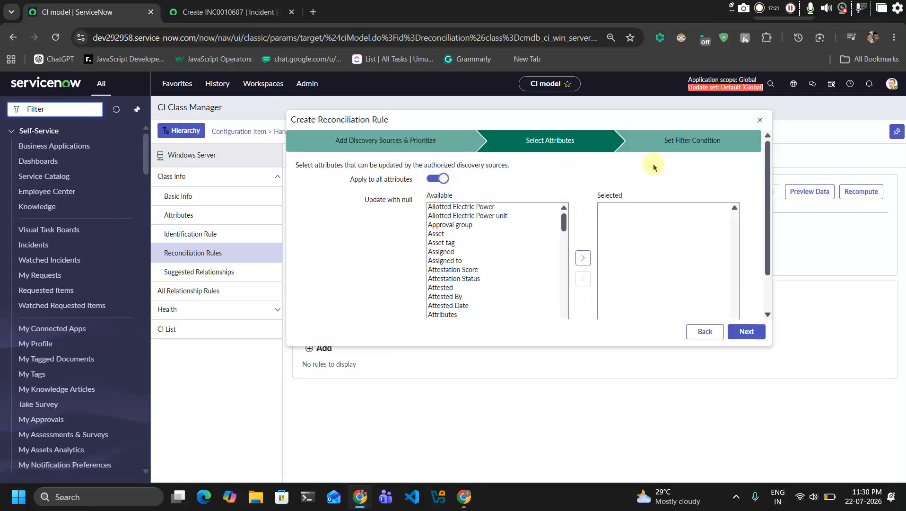
click(681, 146)
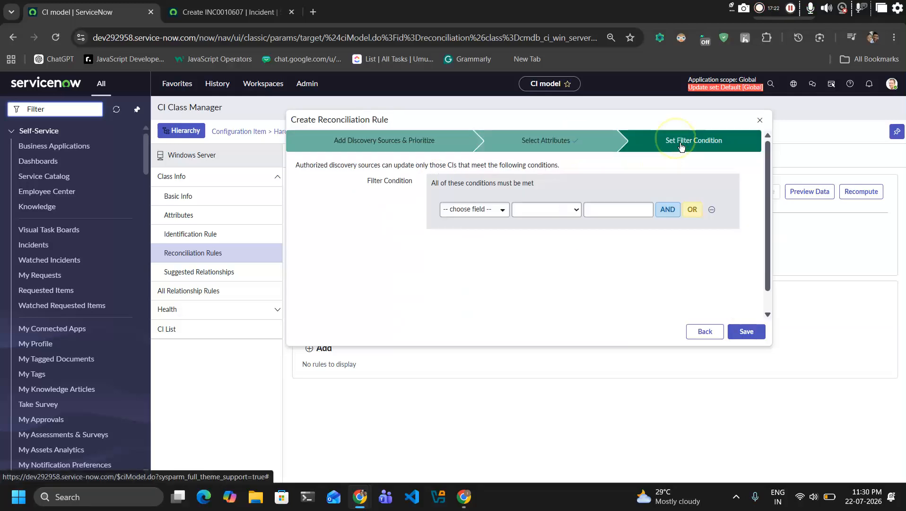
click(744, 332)
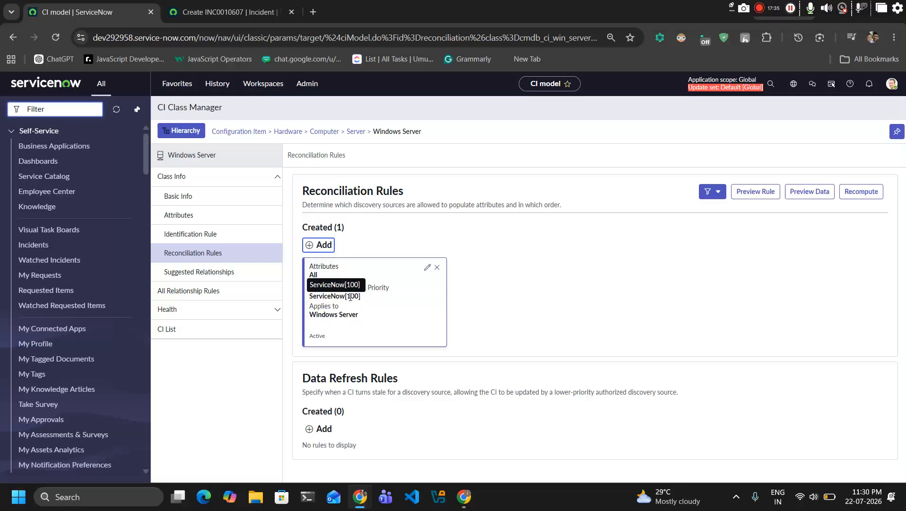
Step: View the dynamic rule types available for a dynamic reconciliation rule, and close the dialog without saving
click(324, 245)
click(649, 216)
click(431, 212)
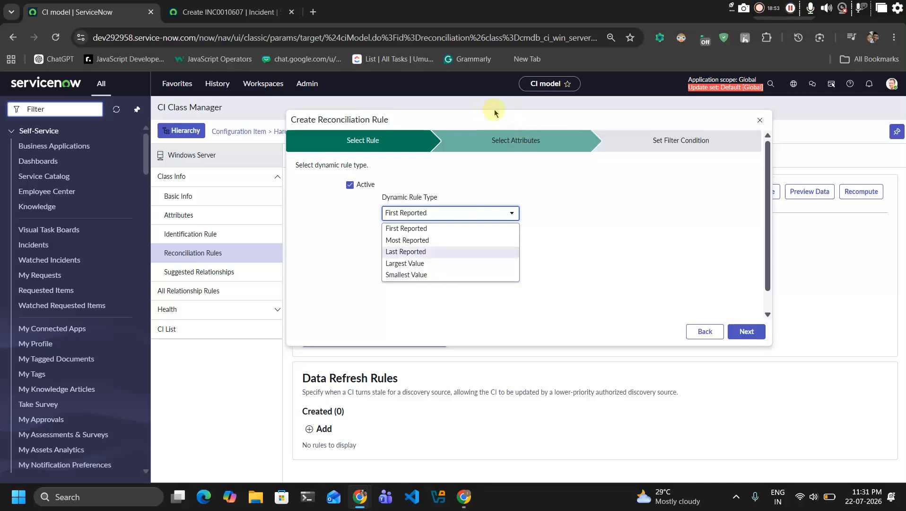
click(762, 125)
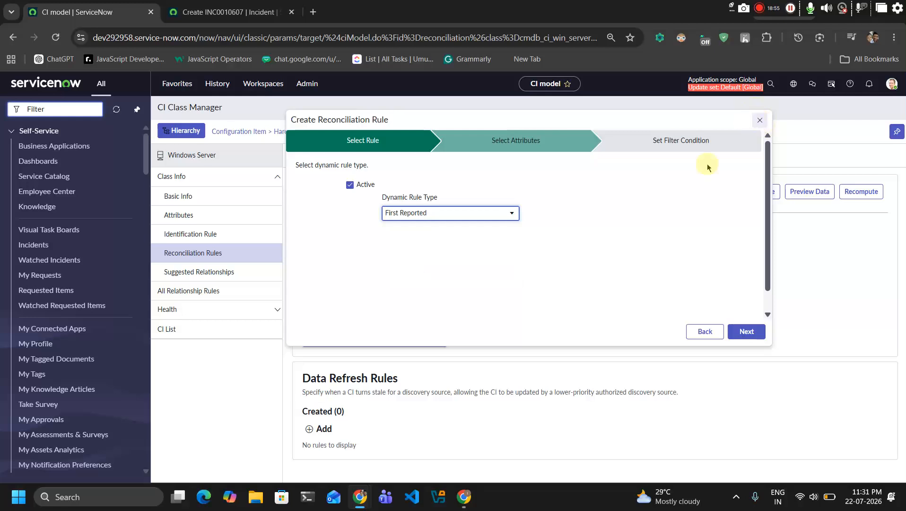
click(758, 122)
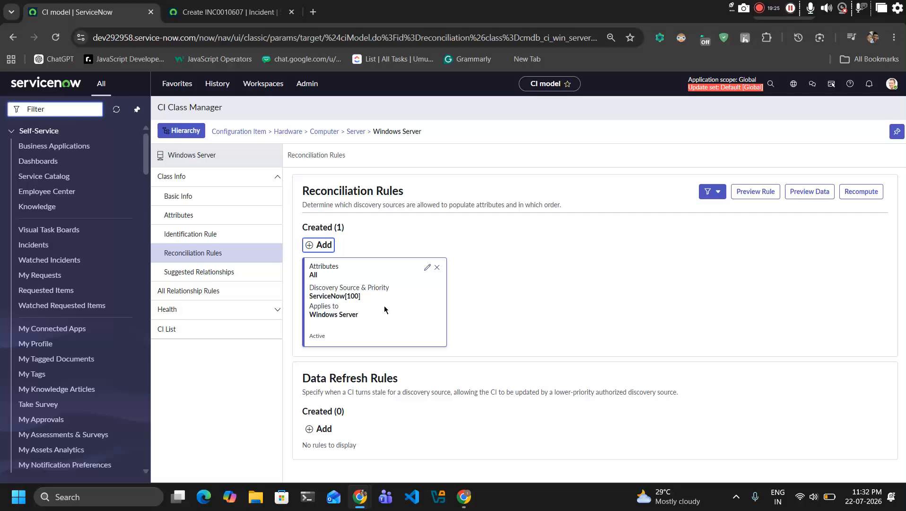
Step: Start a dynamic reconciliation rule and set its dynamic rule type to Largest Value after trying Most Reported and Last Reported
click(318, 245)
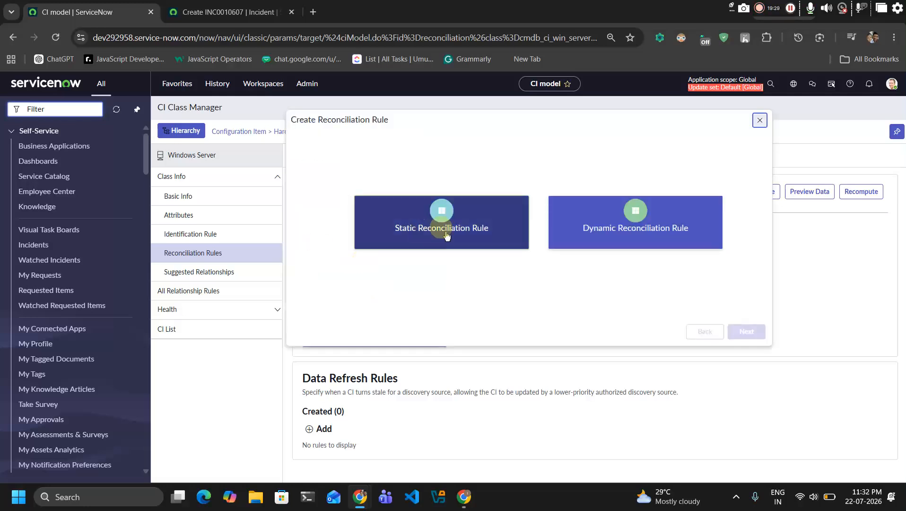
click(633, 235)
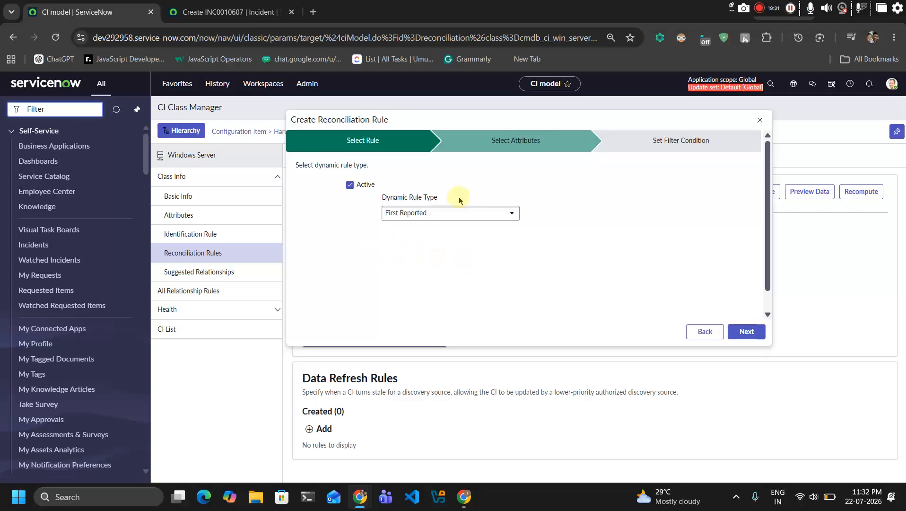
click(447, 213)
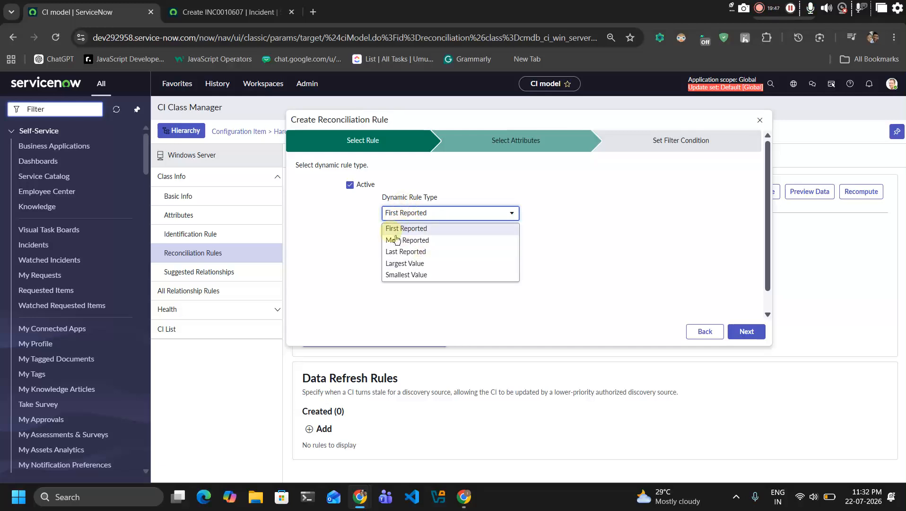
click(419, 242)
click(428, 214)
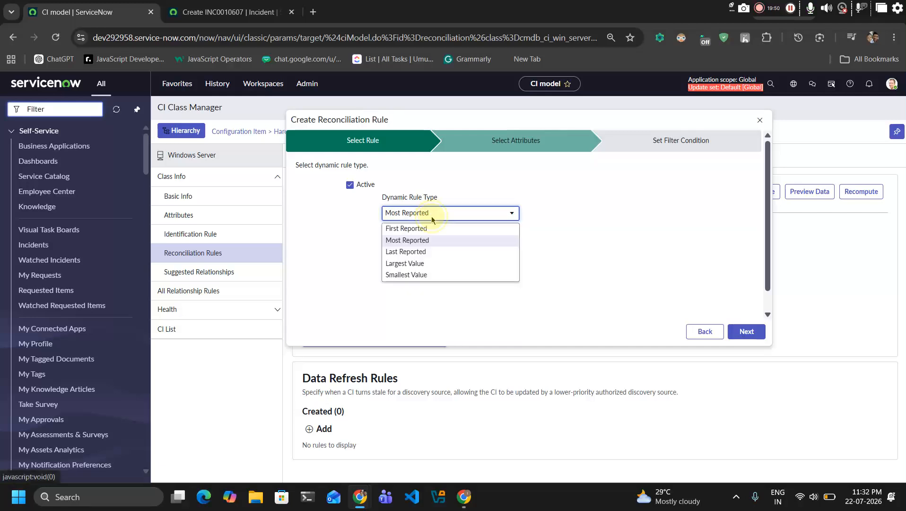
click(419, 256)
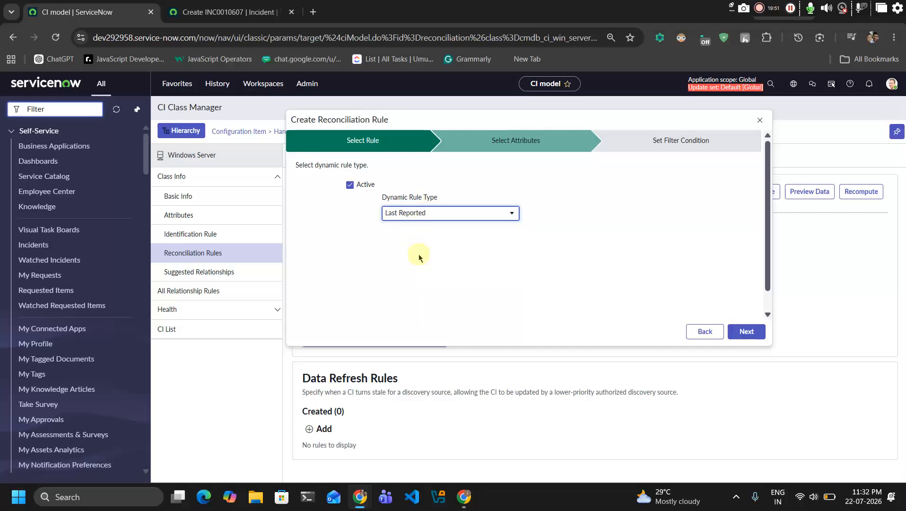
click(452, 214)
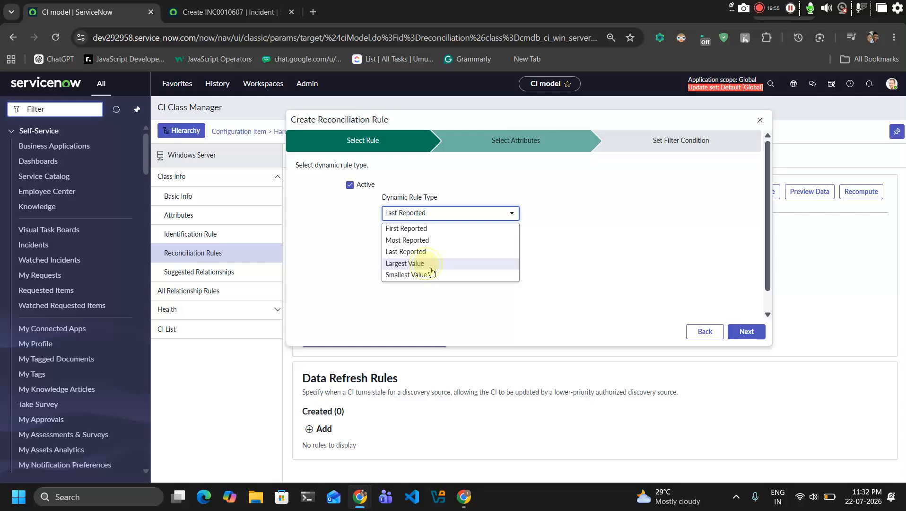
click(430, 267)
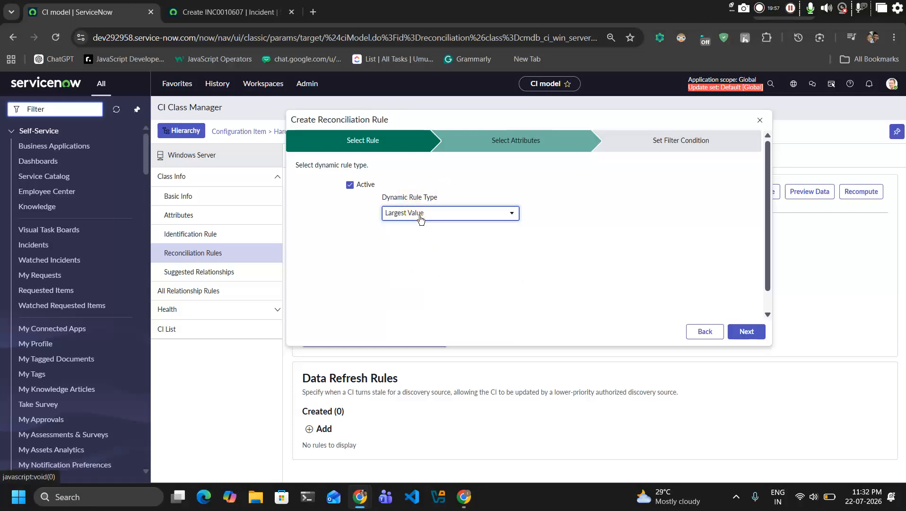
Step: Add all available attributes to the dynamic rule and save it without a filter condition
click(734, 331)
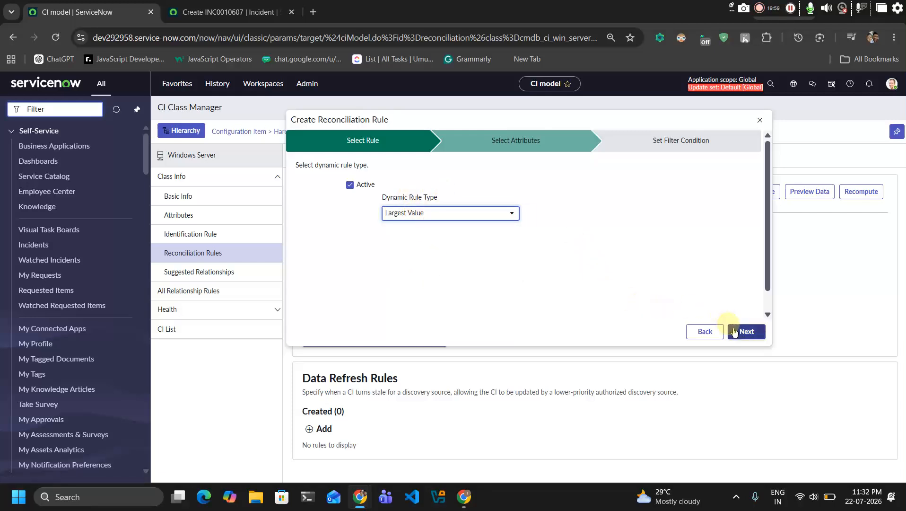
click(454, 189)
click(452, 251)
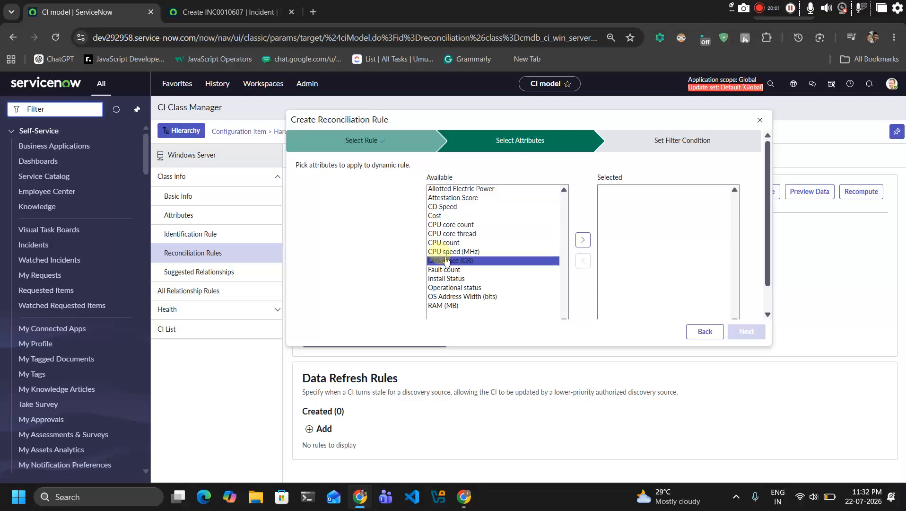
scroll(451, 251, down, 1)
key(ctrl+a)
click(583, 234)
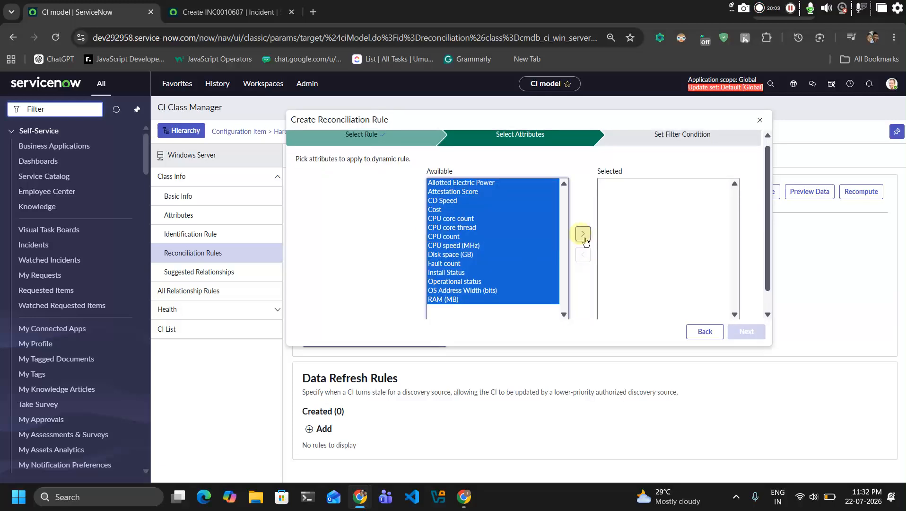
click(745, 332)
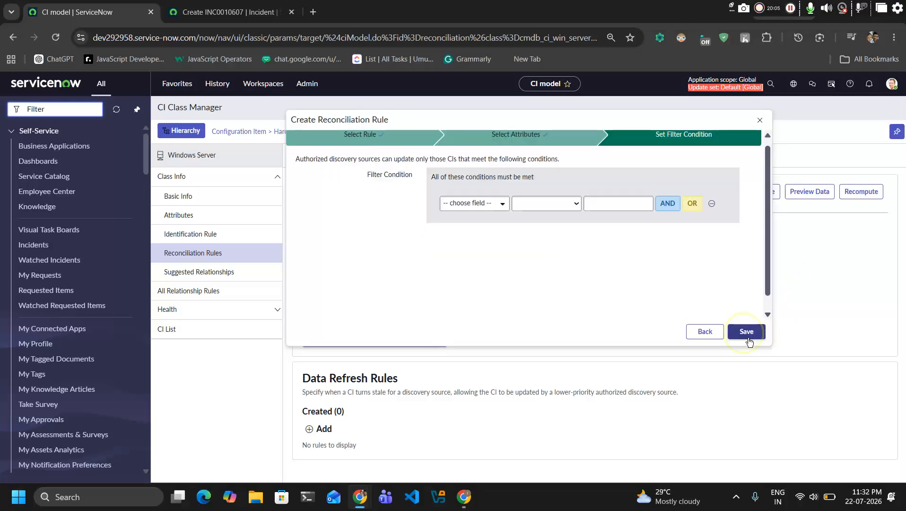
click(745, 332)
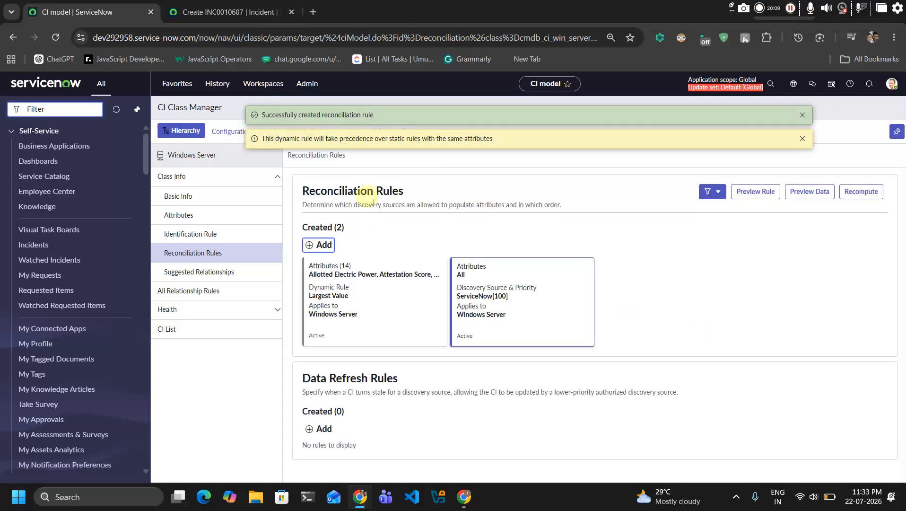
Step: Read the notice about rule precedence and select the static ServiceNow rule to compare it with the dynamic rule
drag(349, 138, 371, 137)
click(499, 271)
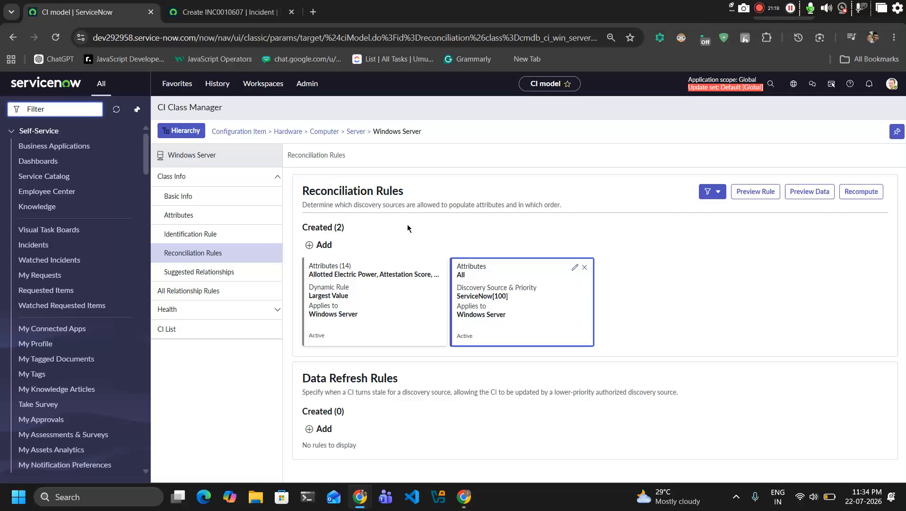
Step: Open the suggested relationships of the Windows Server class and examine the relationship diagram around its central node
click(205, 269)
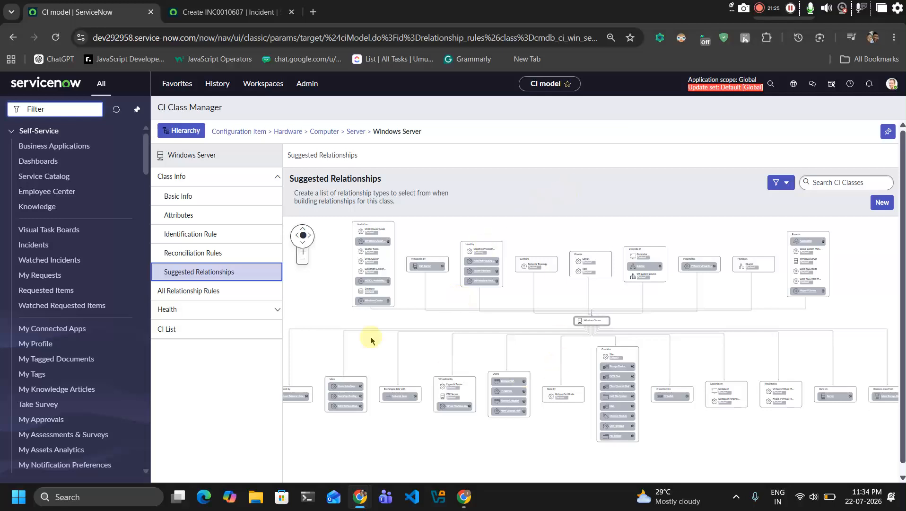
click(587, 322)
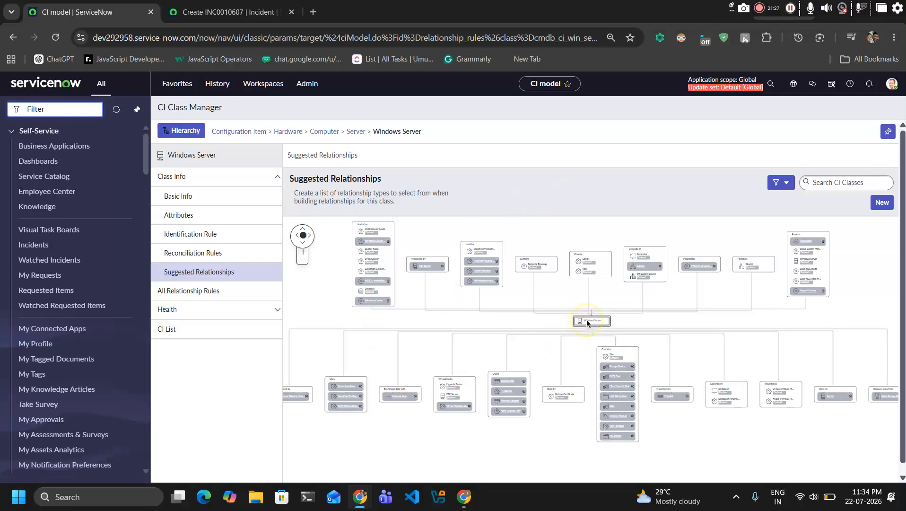
scroll(586, 321, up, 5)
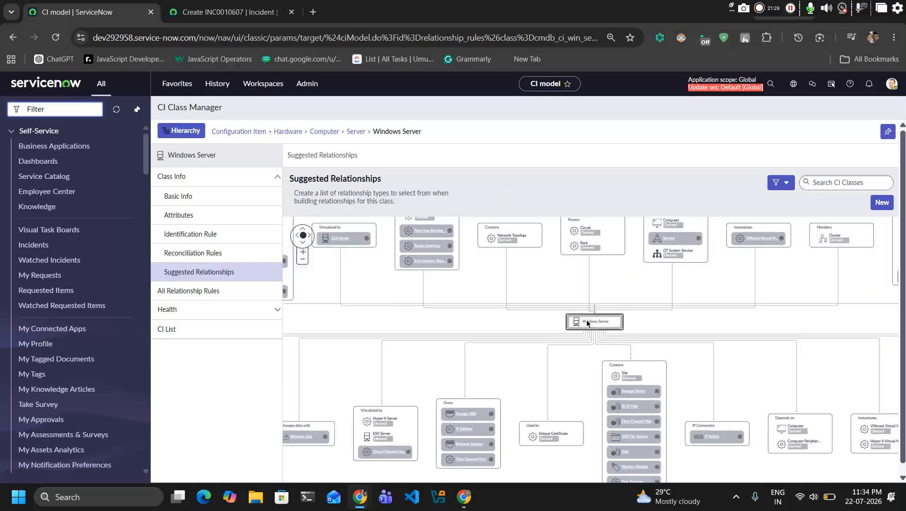
scroll(586, 320, up, 3)
scroll(586, 321, down, 3)
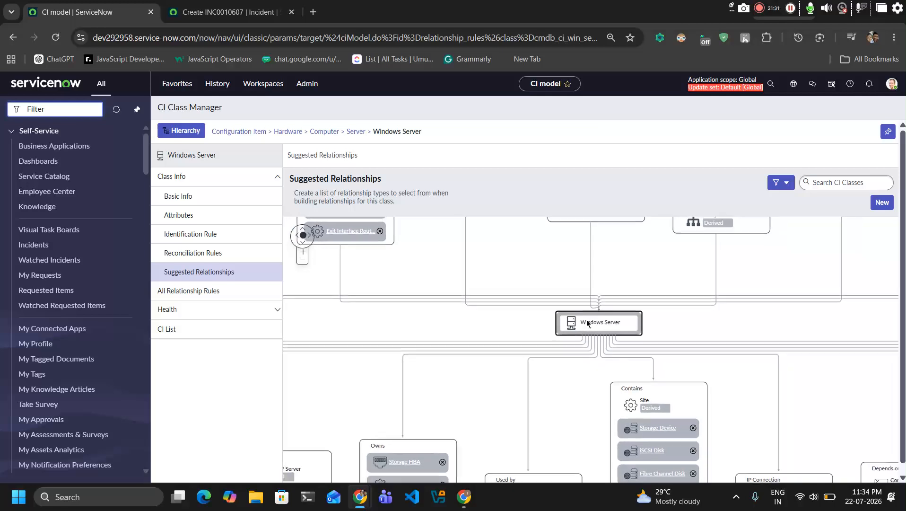
scroll(586, 320, down, 3)
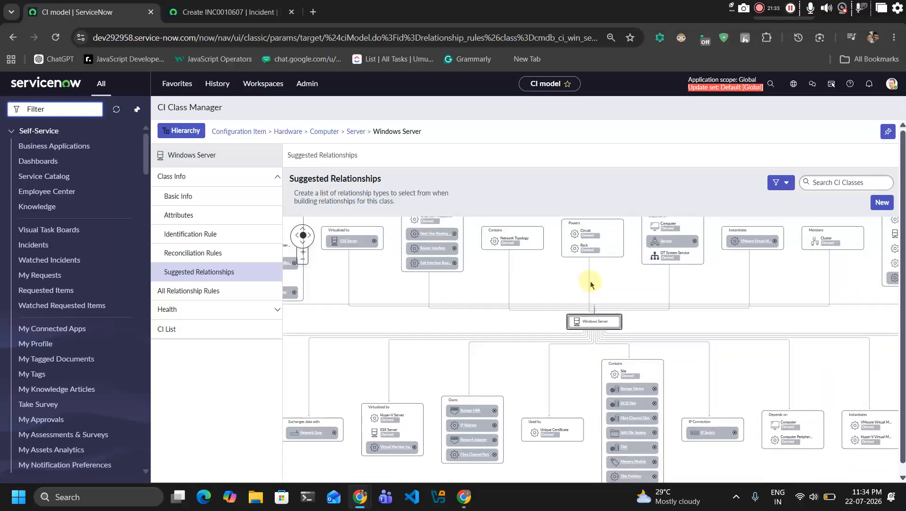
scroll(592, 281, down, 1)
scroll(592, 281, down, 3)
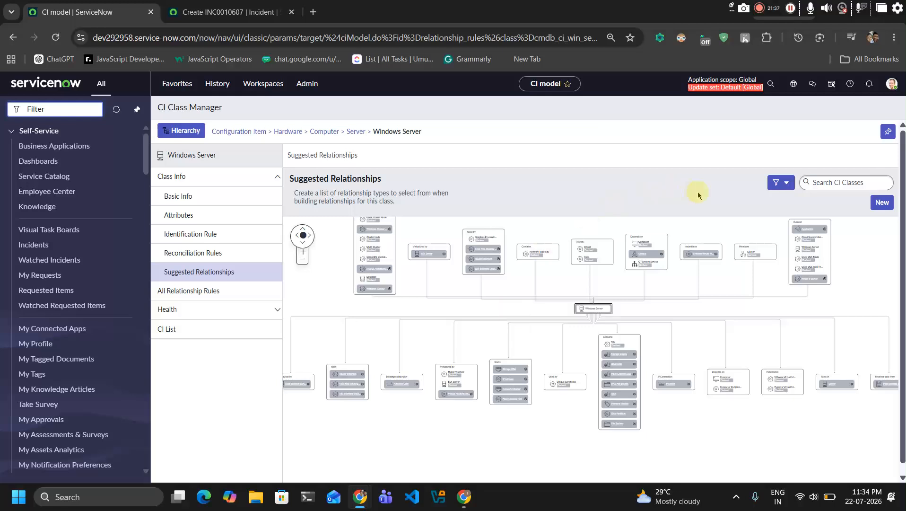
Step: Filter out the Outbound and Inbound directions in the suggested relationships, and switch the Distributed by type off and on again
click(779, 182)
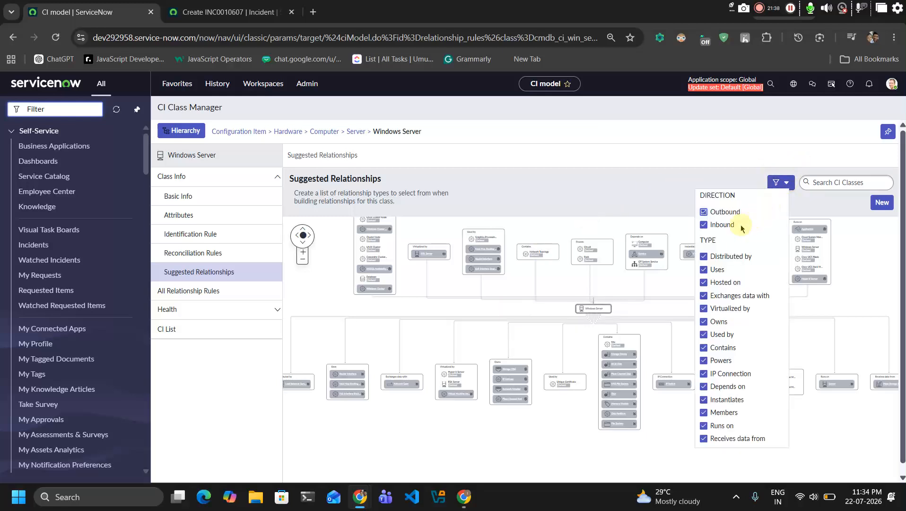
click(703, 212)
click(704, 225)
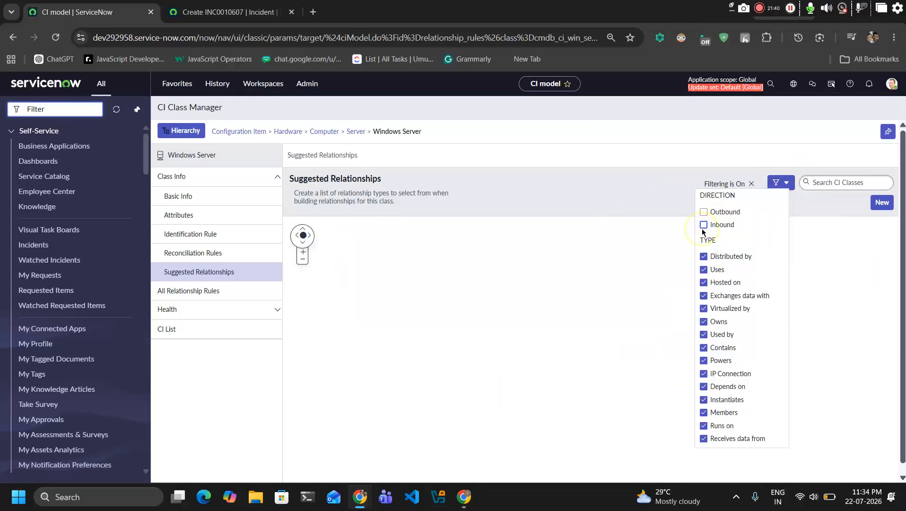
click(704, 258)
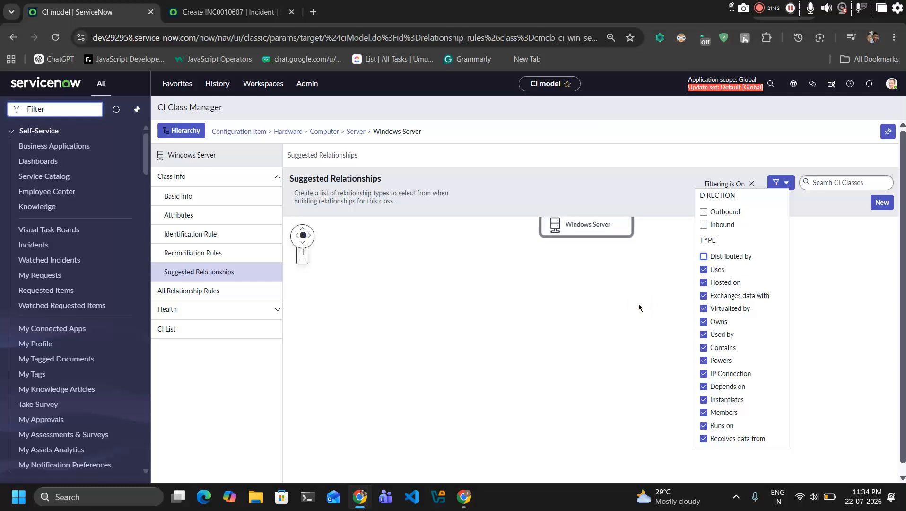
click(704, 257)
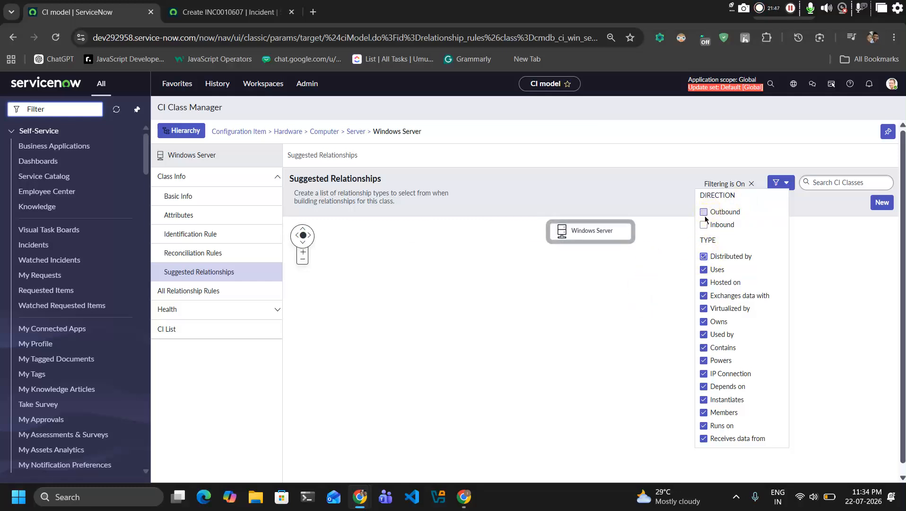
Step: Compare the outbound and inbound suggested relationships by toggling the direction filters, ending with both directions enabled
click(702, 212)
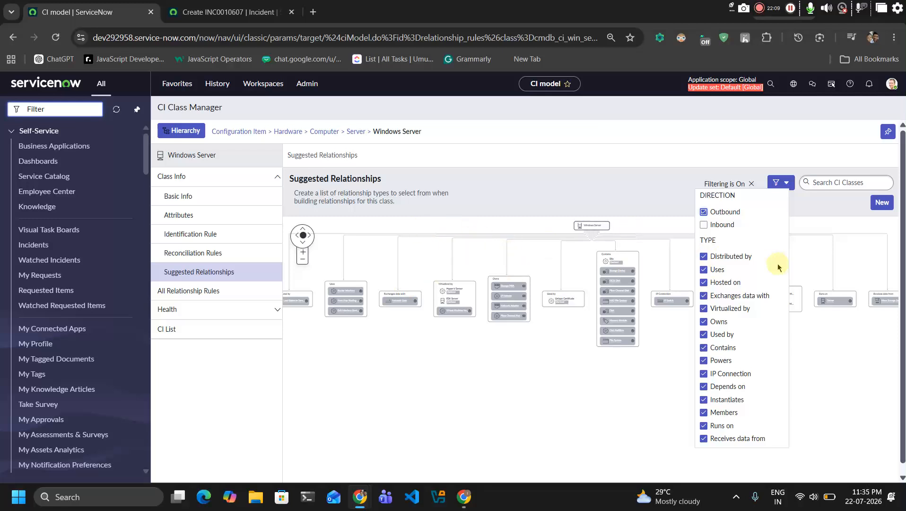
click(703, 225)
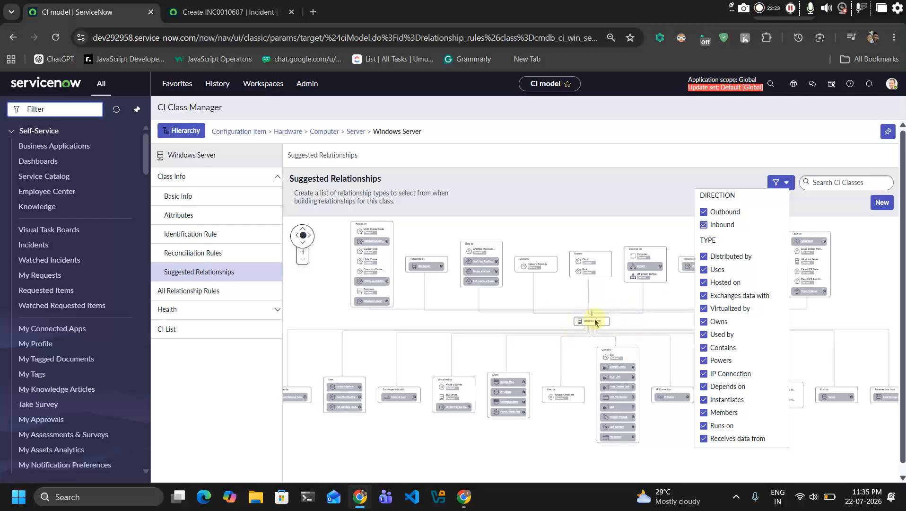
click(707, 214)
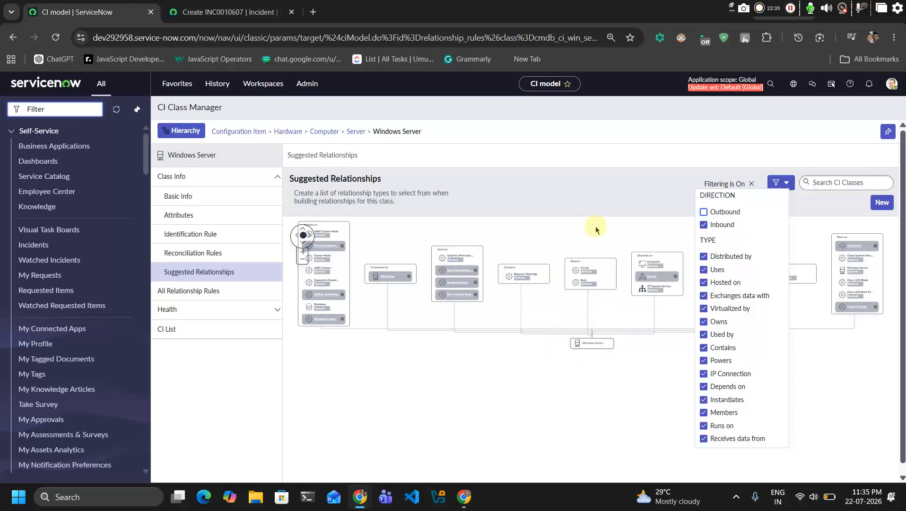
click(713, 216)
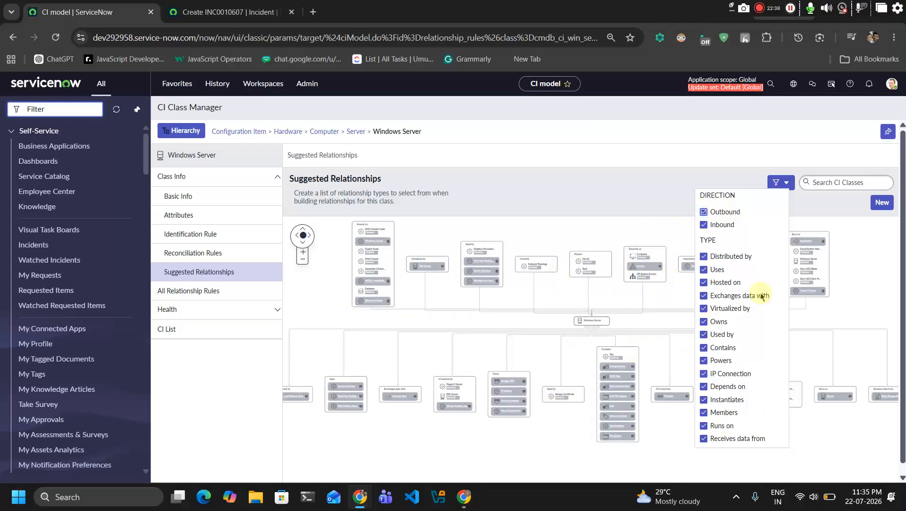
Step: Look at the form for adding a suggested relationship and its relationship choices, and close it without saving
click(887, 207)
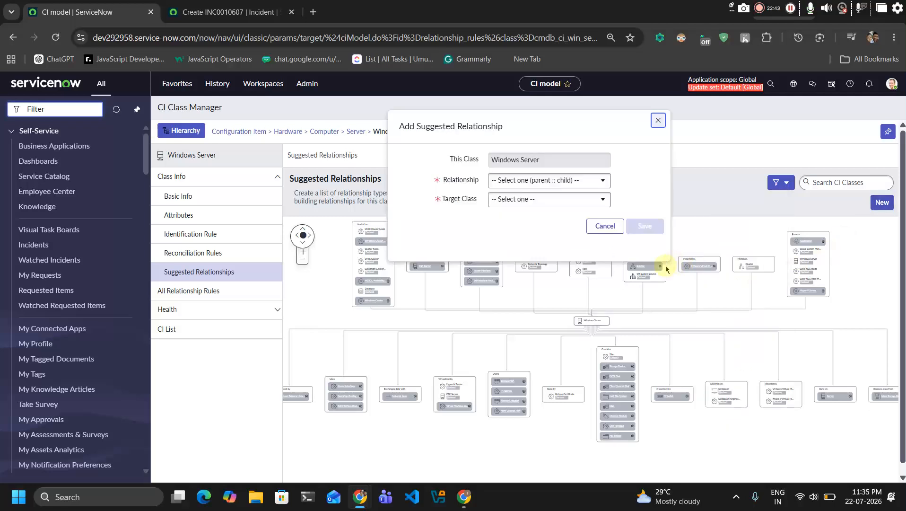
click(557, 183)
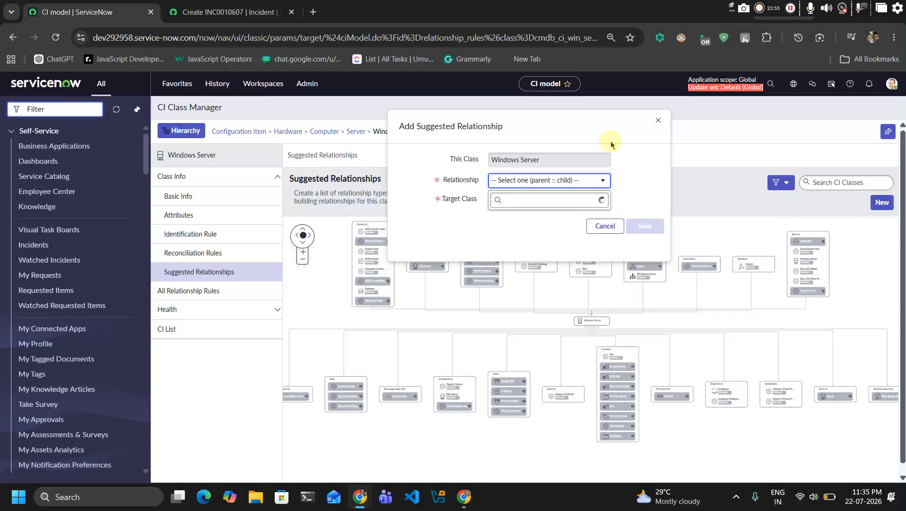
click(658, 122)
Step: Compare the All Relationship Rules diagram with the Suggested Relationships diagram of the Windows Server class
click(190, 291)
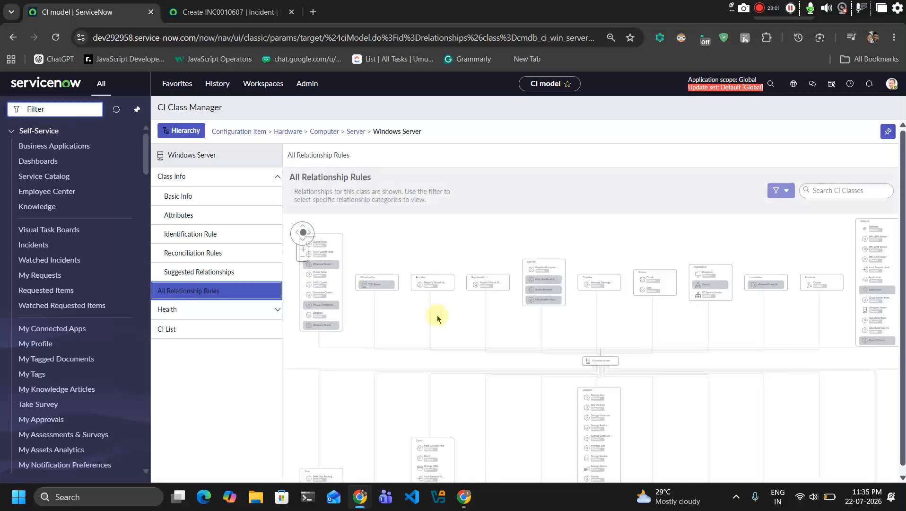
click(202, 270)
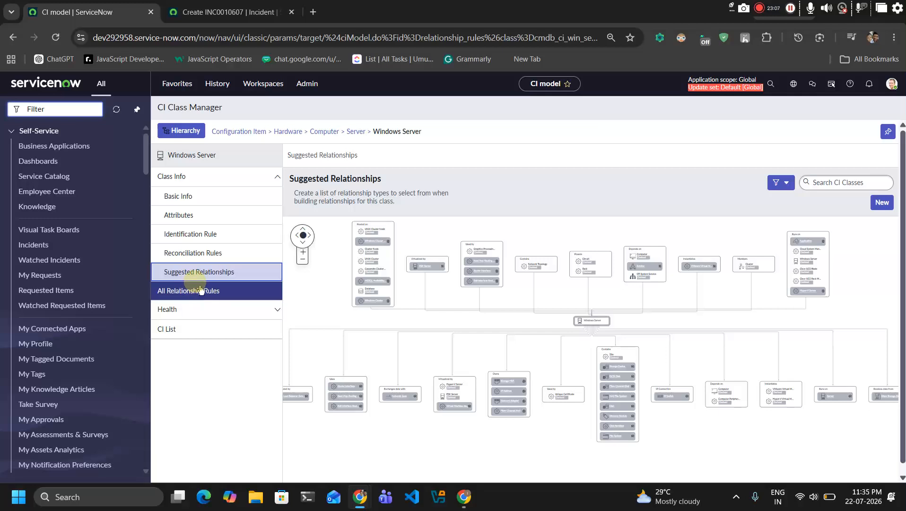
click(215, 291)
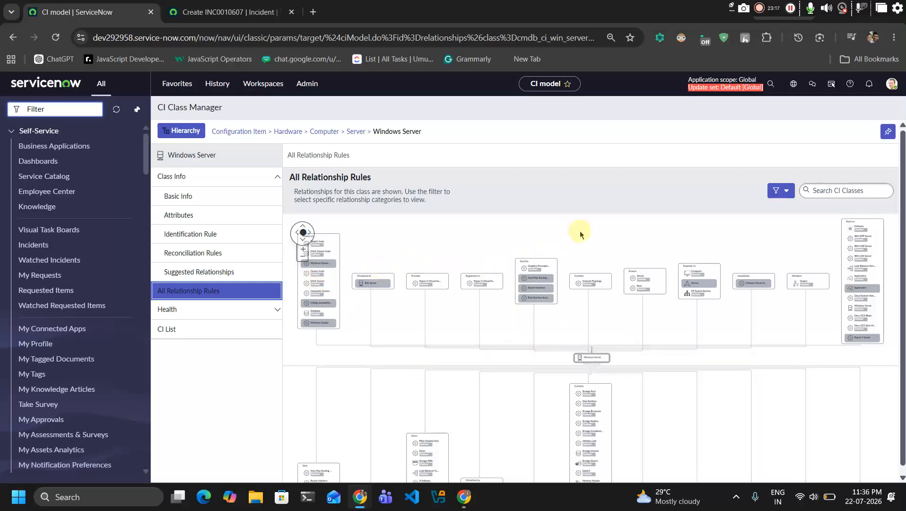
click(791, 10)
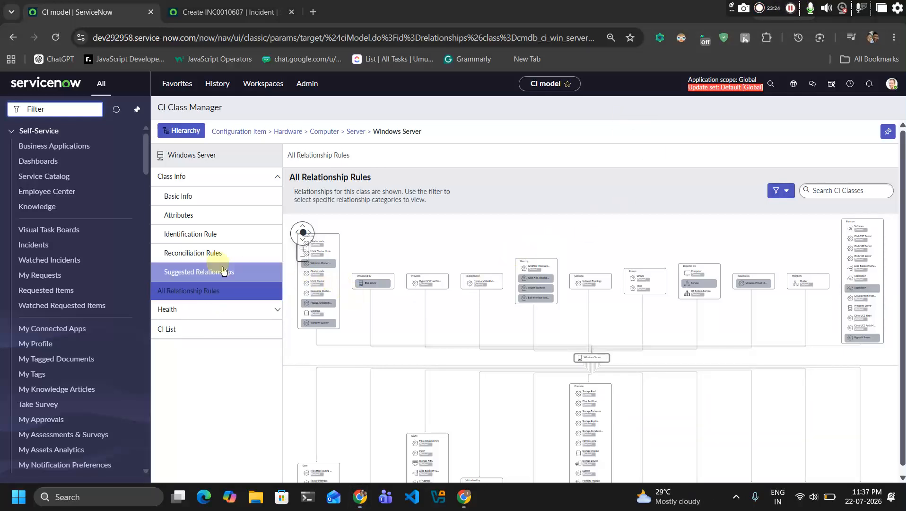
click(198, 270)
click(206, 291)
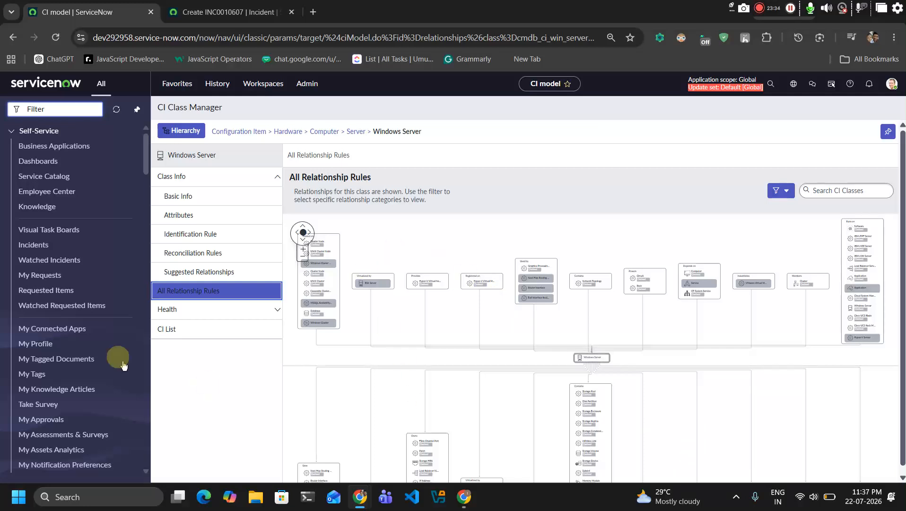
Step: View the Windows Server CI list, selecting all of its records and clearing the selection again
click(202, 327)
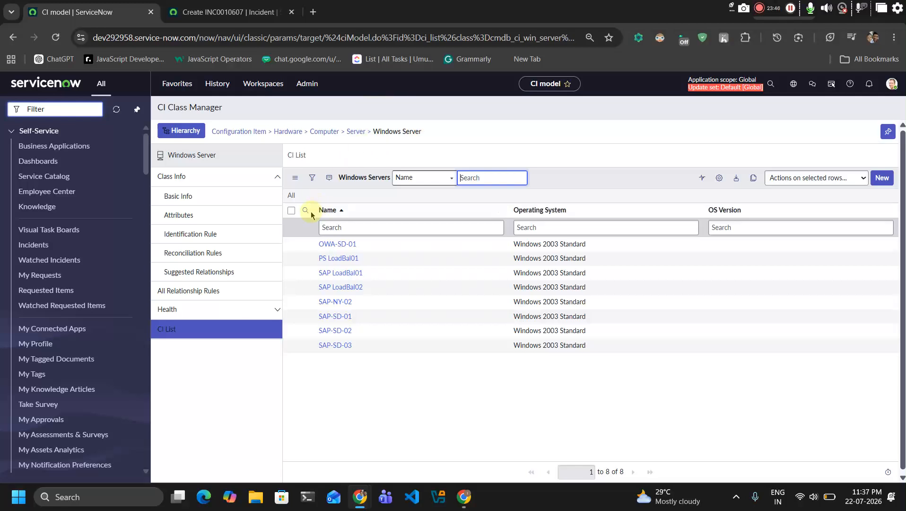
click(291, 211)
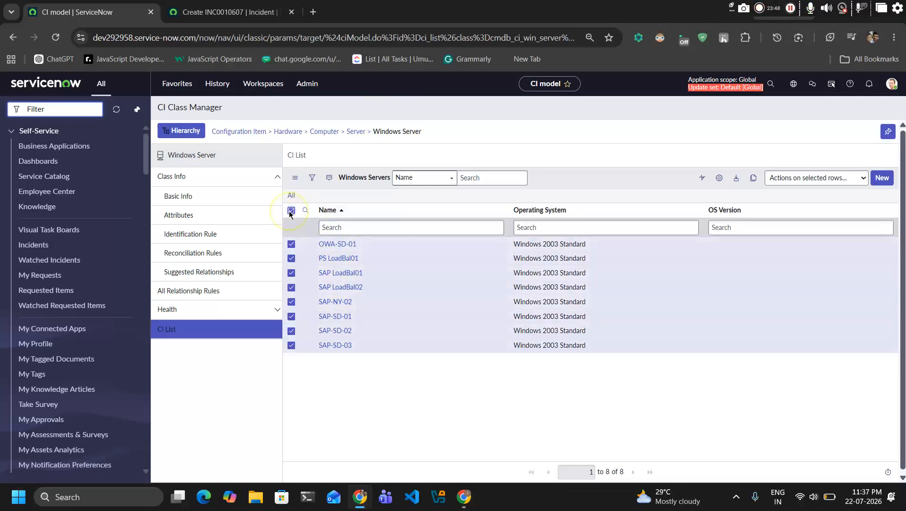
click(291, 210)
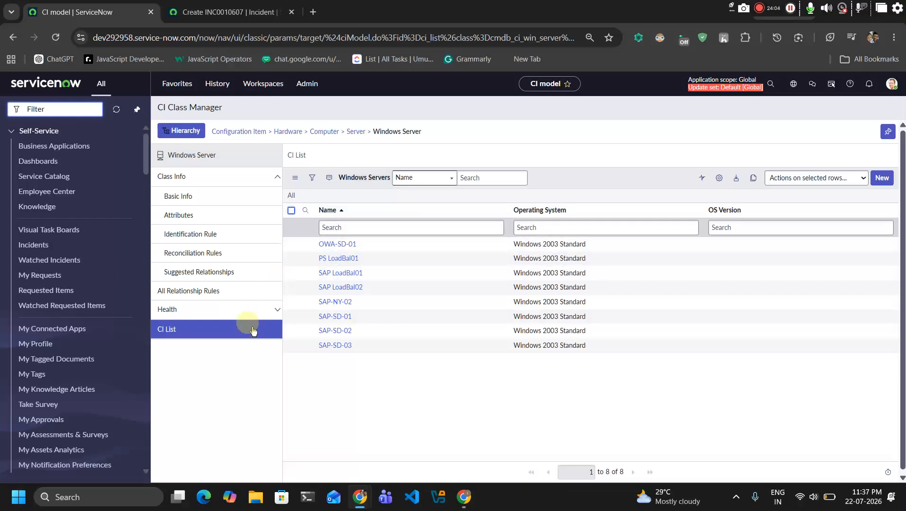
Step: Look through the class's Health settings: Completeness, Compliance, Correctness and Health Inclusion Rules
click(263, 313)
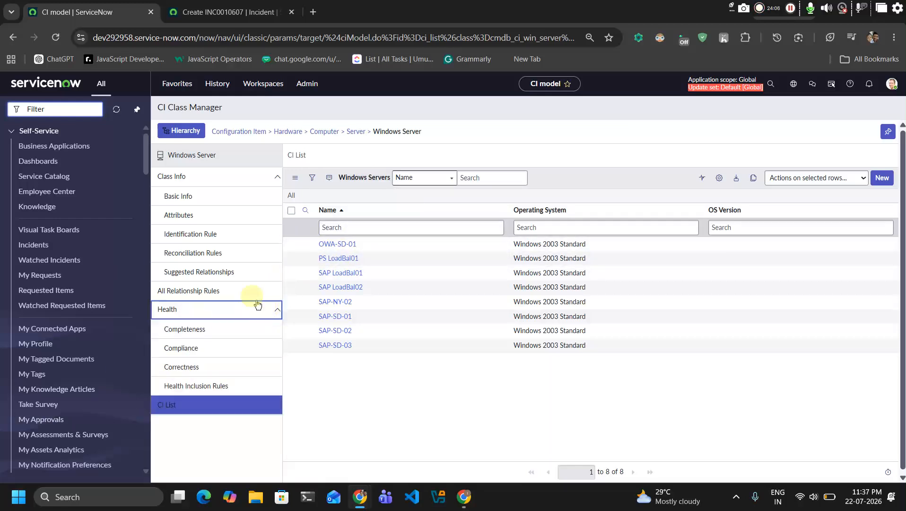
click(198, 328)
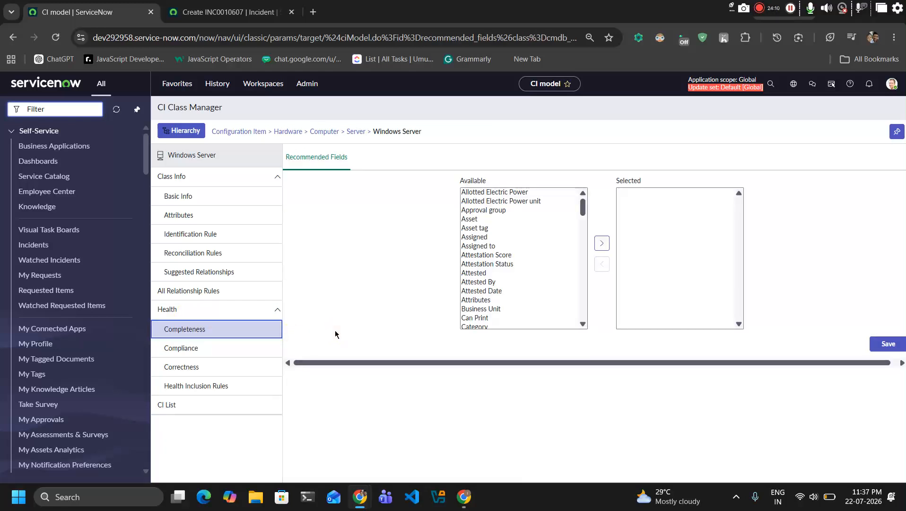
click(236, 348)
click(215, 372)
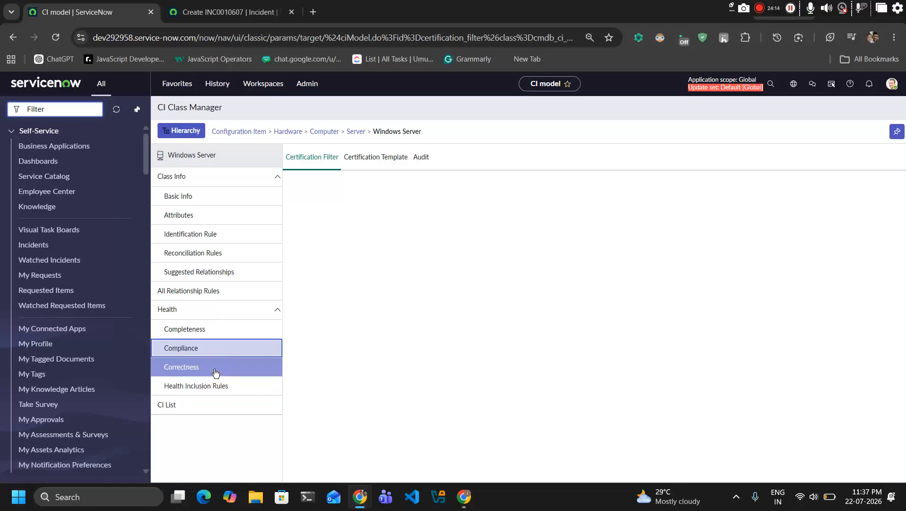
click(249, 386)
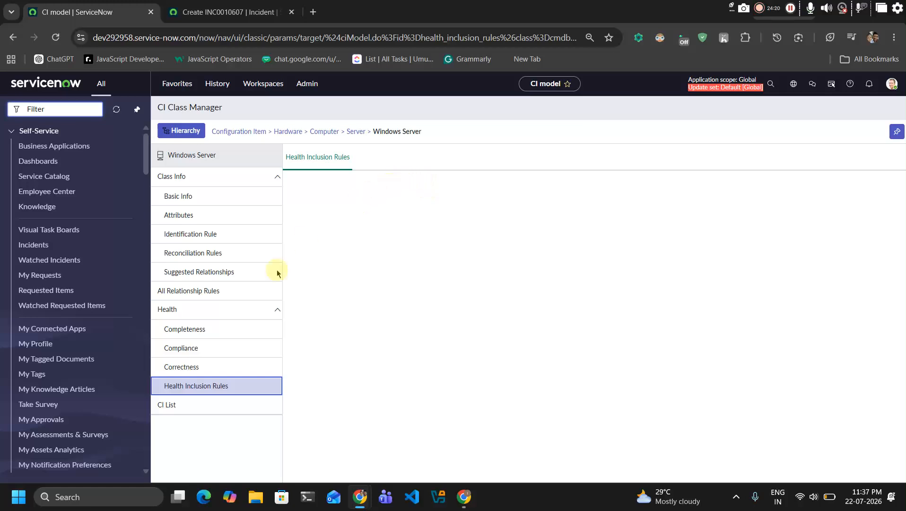
Step: In the Completeness settings, add Model ID and Manufacturer to the selected recommended fields
click(222, 338)
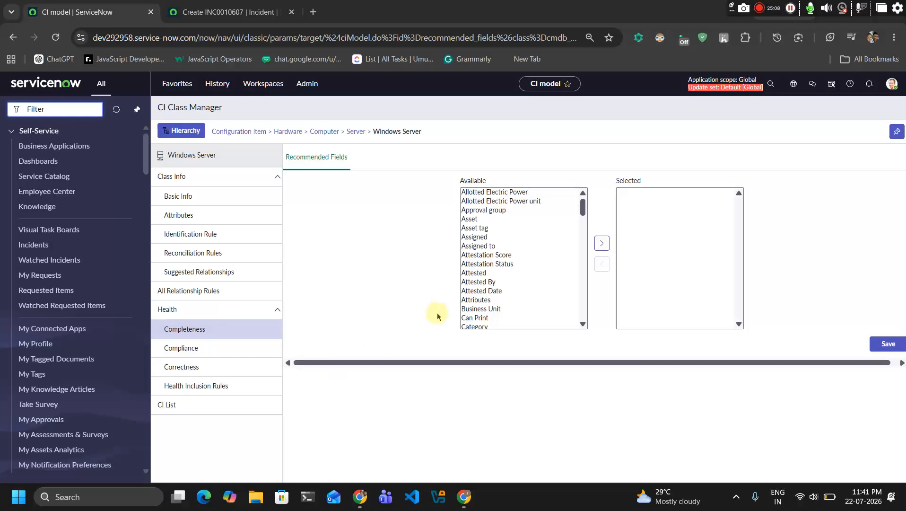
click(545, 255)
scroll(545, 256, down, 6)
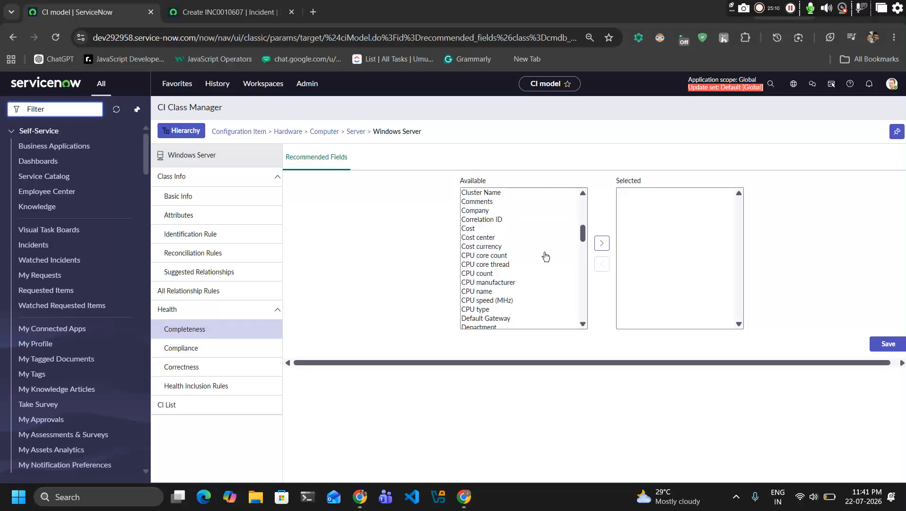
click(466, 282)
scroll(466, 284, down, 3)
scroll(466, 284, down, 1)
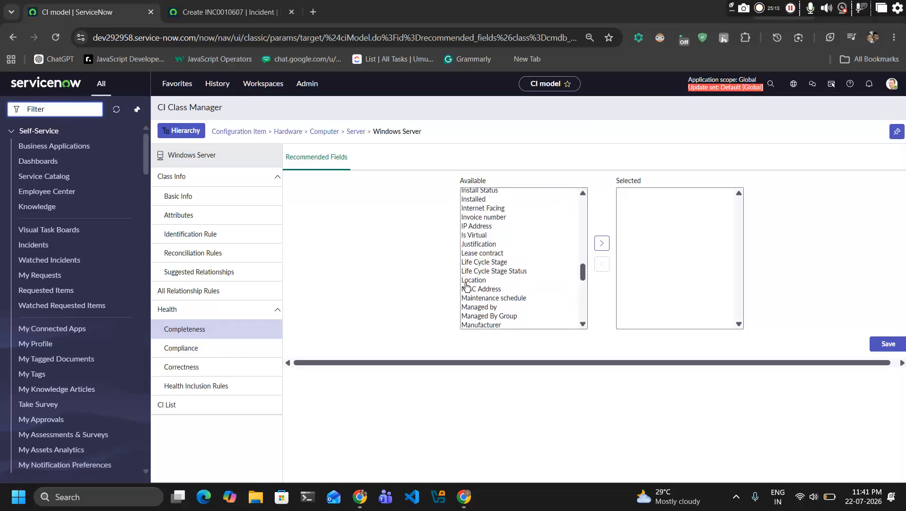
click(488, 307)
scroll(489, 310, down, 2)
scroll(488, 311, down, 1)
click(512, 255)
scroll(511, 254, up, 2)
click(509, 246)
click(491, 257)
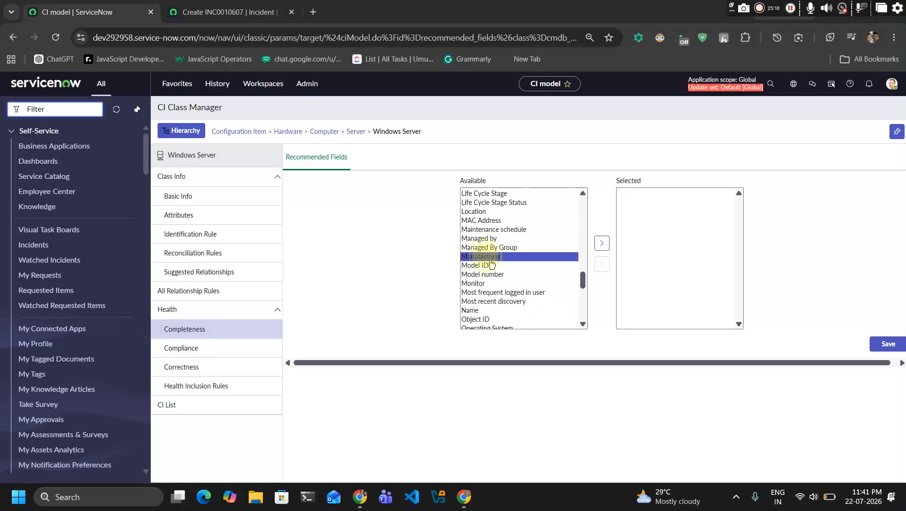
click(488, 266)
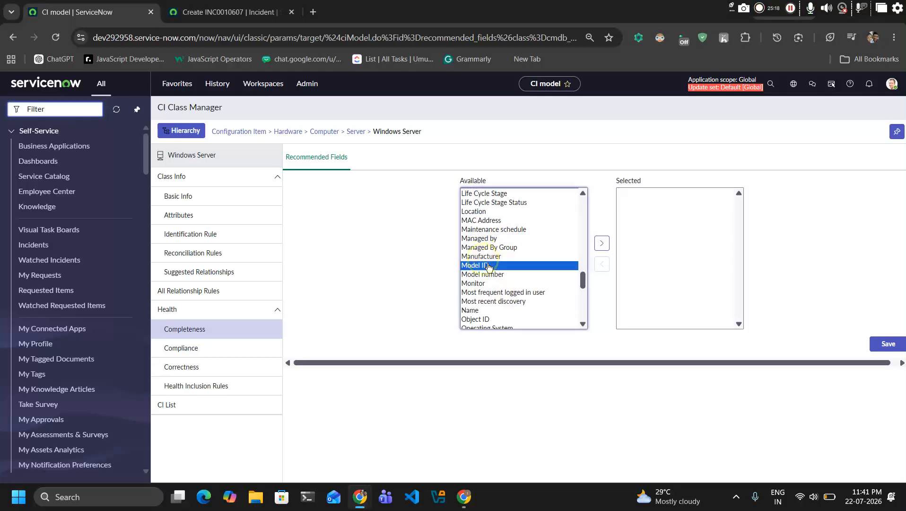
double_click(489, 266)
double_click(492, 257)
Step: Add Name and Operating System to the selected recommended fields
click(513, 274)
click(497, 266)
click(499, 301)
click(500, 292)
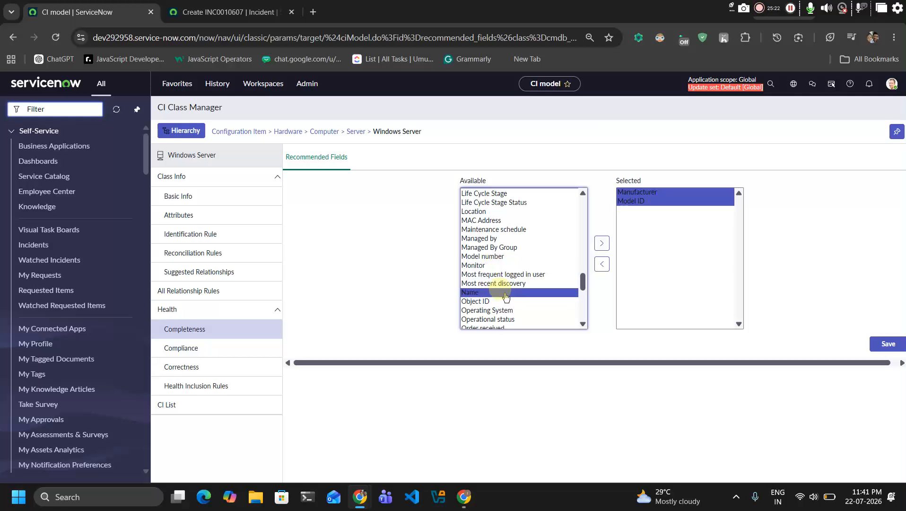
double_click(500, 291)
click(504, 303)
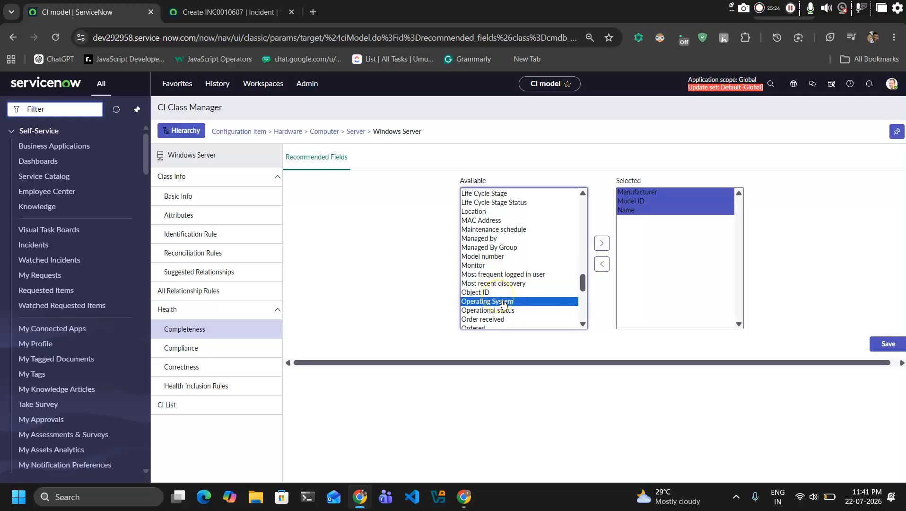
double_click(503, 303)
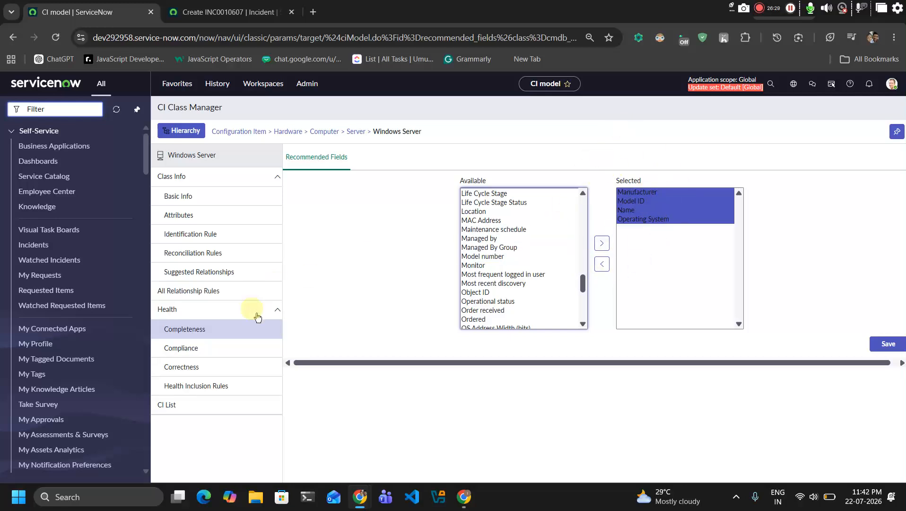
Step: In the Compliance settings, create and submit a certification filter named TEST for the Windows Server table
click(244, 349)
click(543, 149)
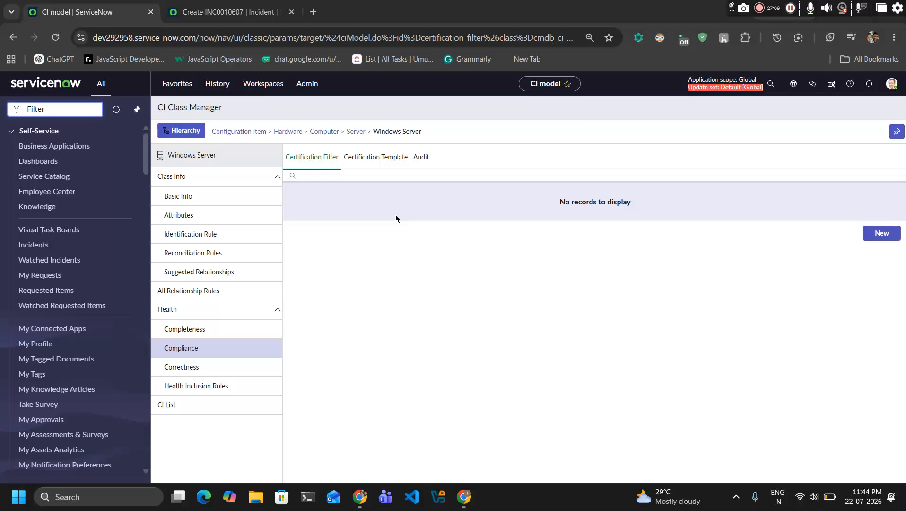
click(303, 170)
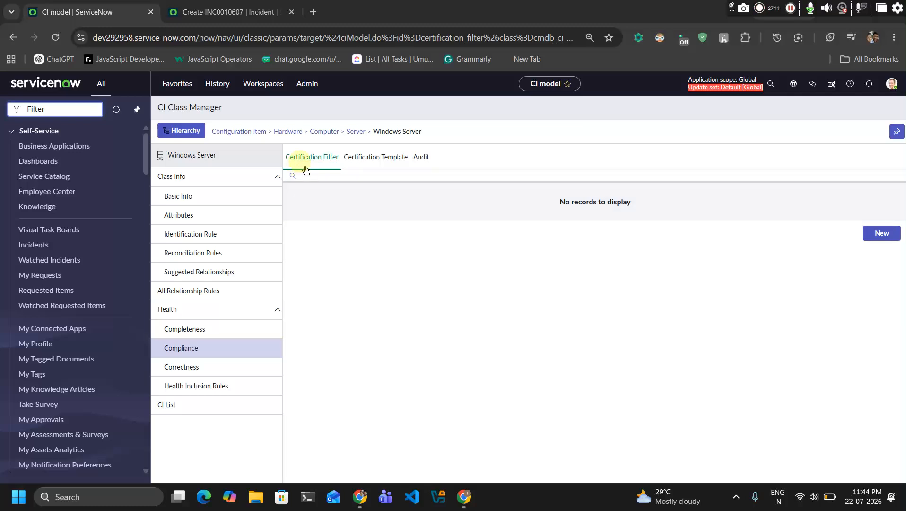
click(322, 170)
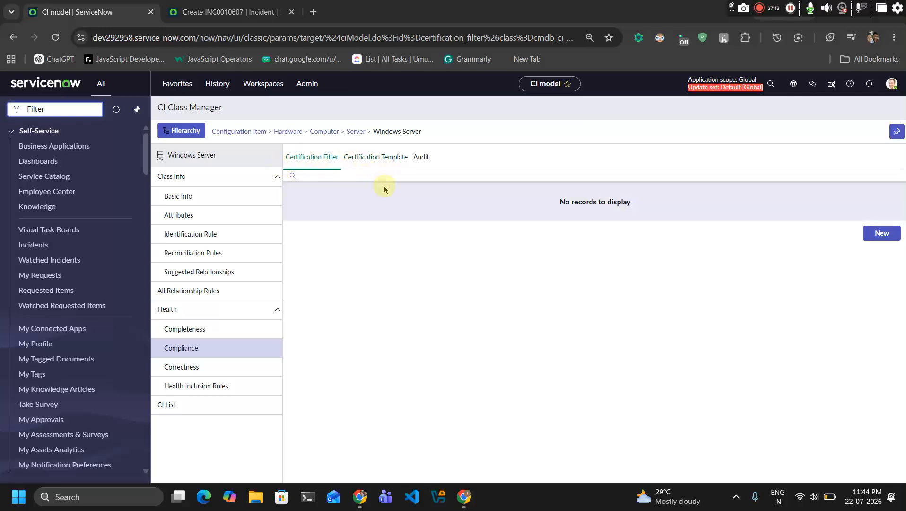
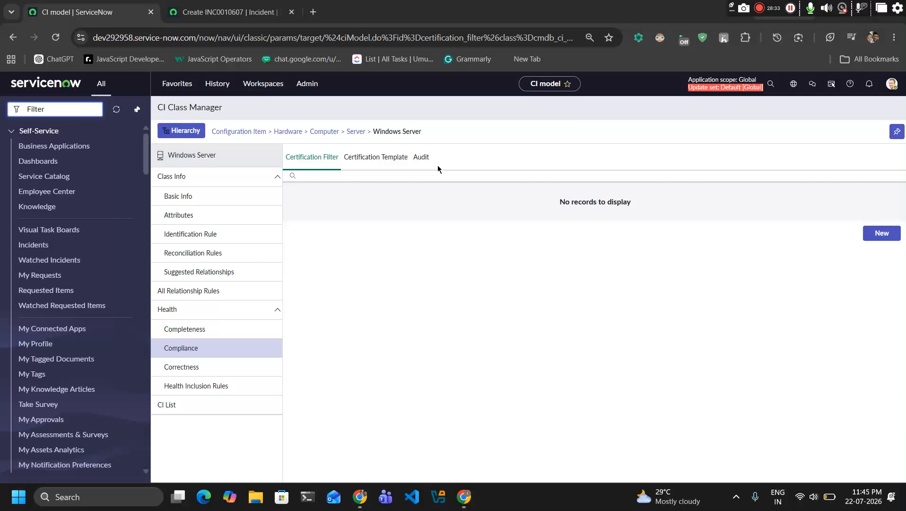
click(880, 232)
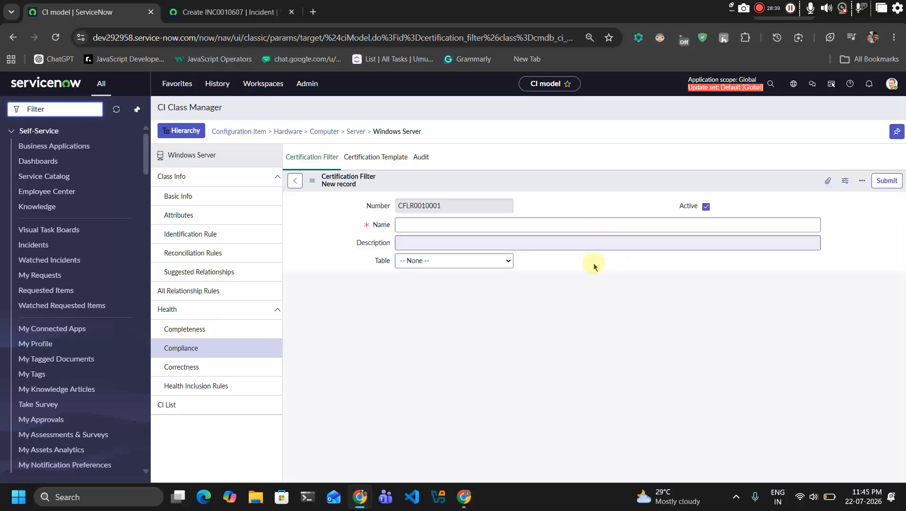
click(448, 228)
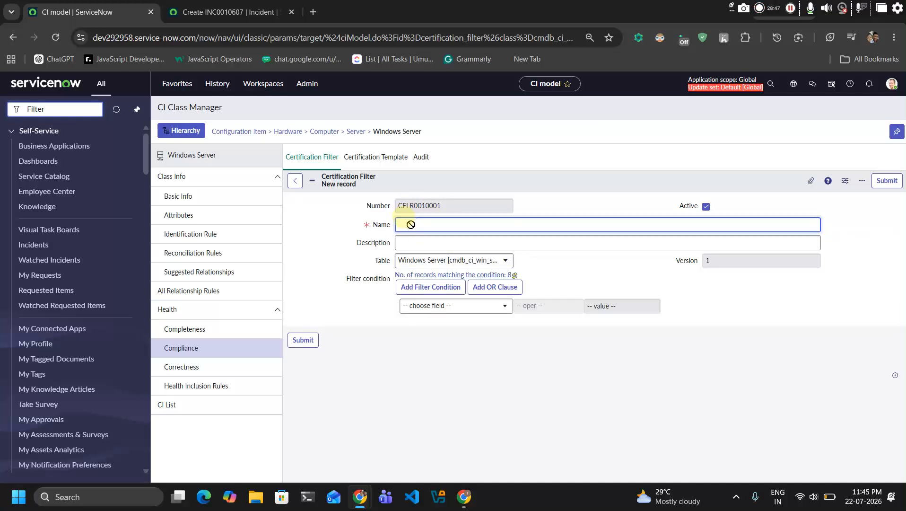
text(TEST)
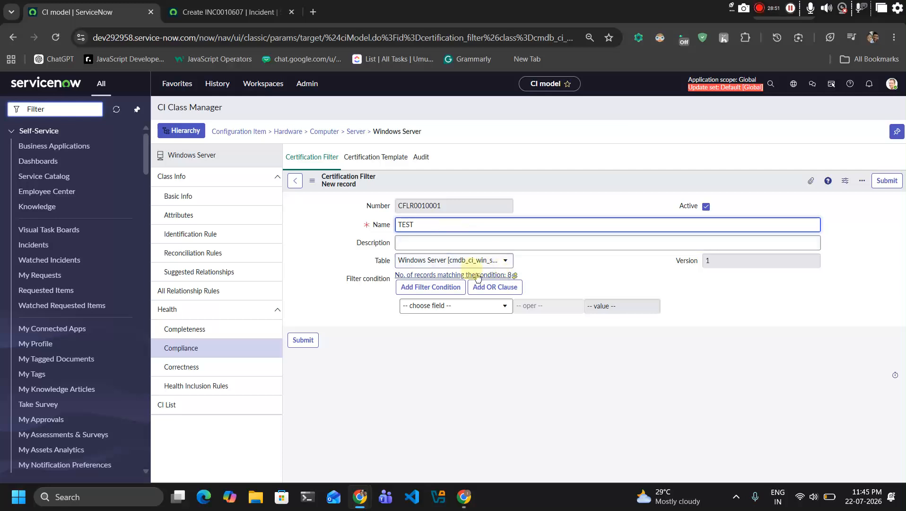
click(302, 340)
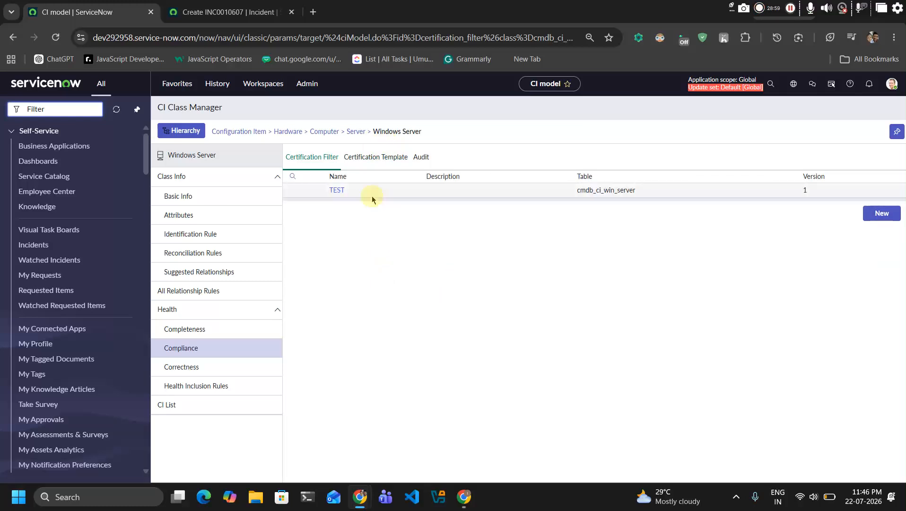
Step: Start a new certification template named TESTTTTTT that uses the TEST - 1 filter
click(376, 166)
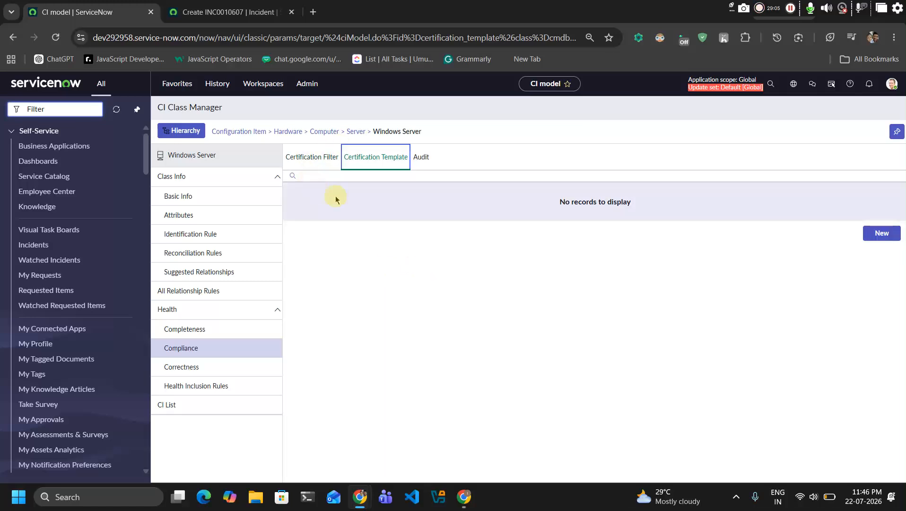
click(882, 233)
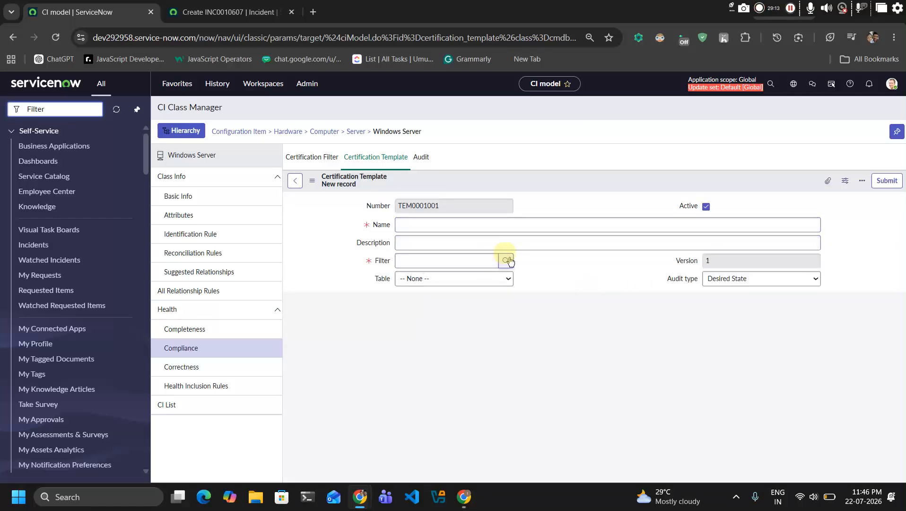
click(476, 260)
text(TE)
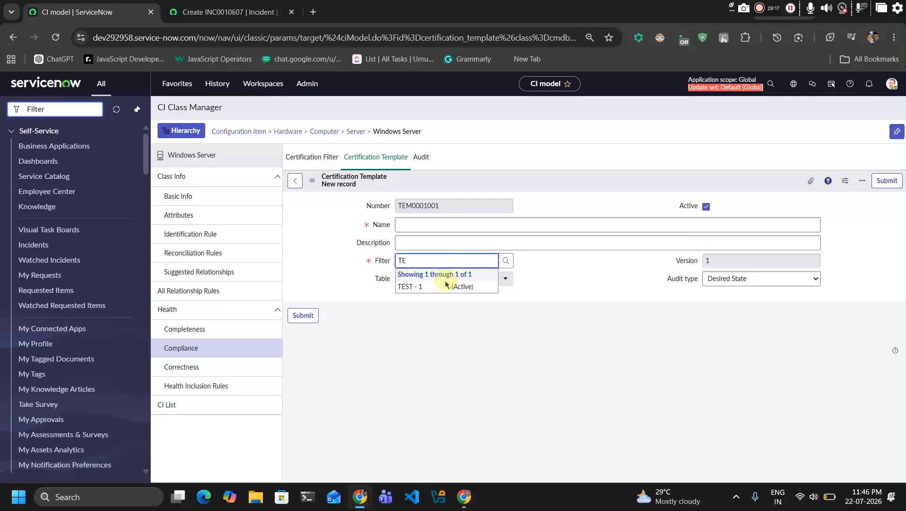
click(445, 225)
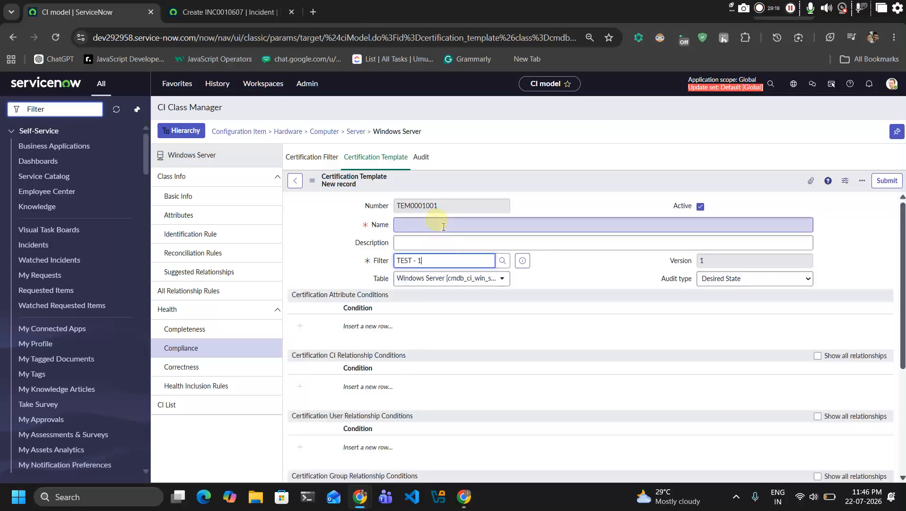
text(TESTTTTTT)
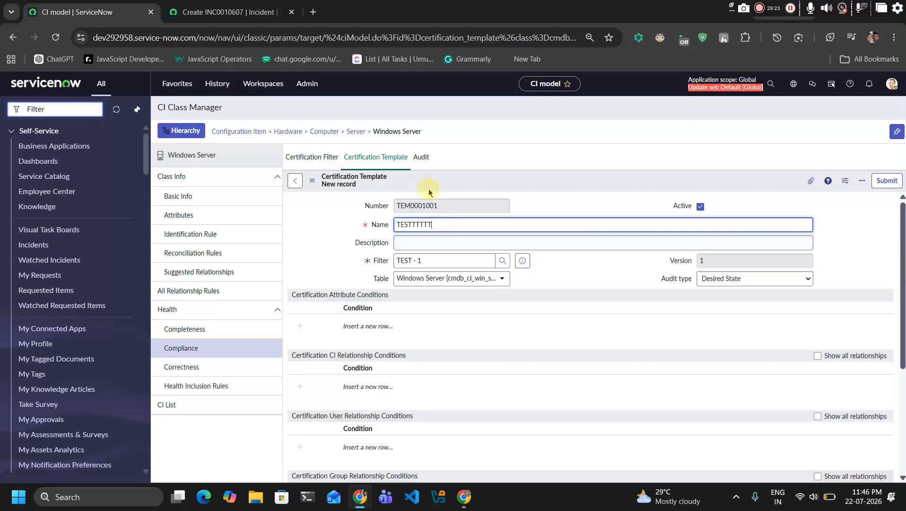
Step: Add the certification attribute condition RAM (MB) greater than 4000 to the template and submit it
scroll(363, 343, down, 2)
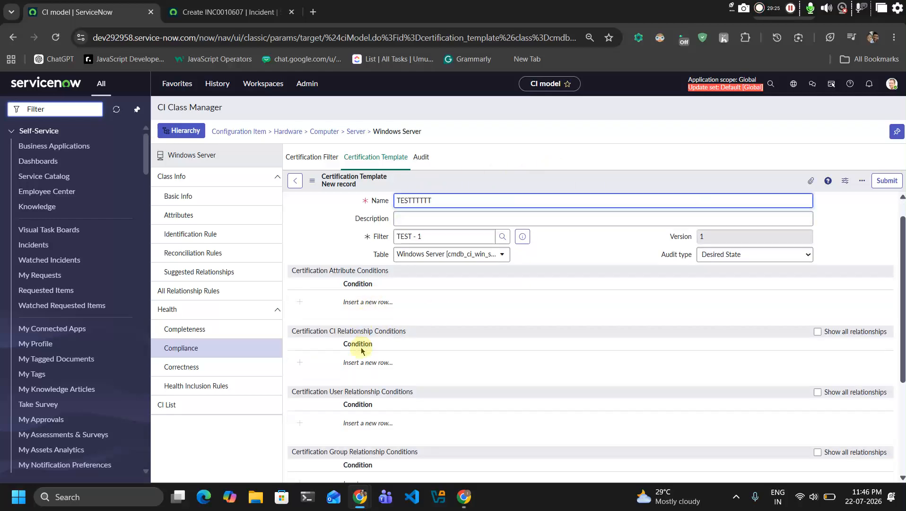
scroll(371, 274, down, 2)
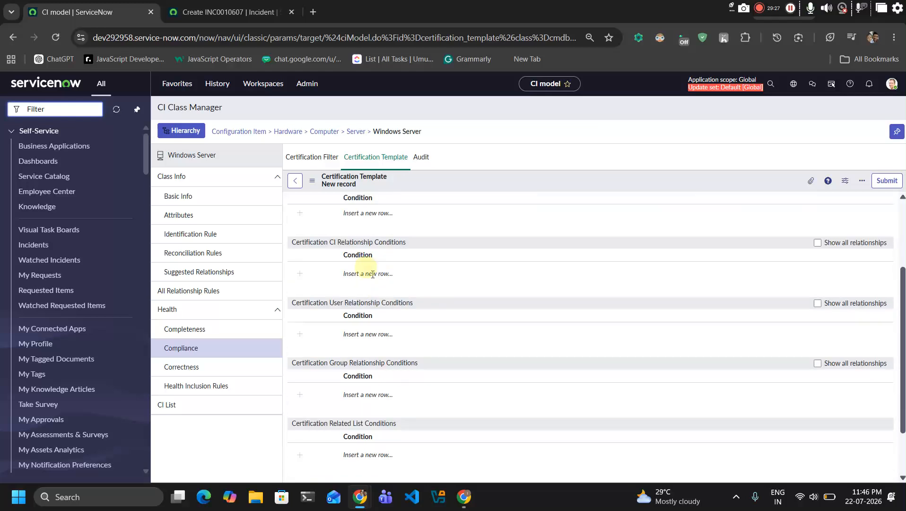
scroll(378, 212, up, 3)
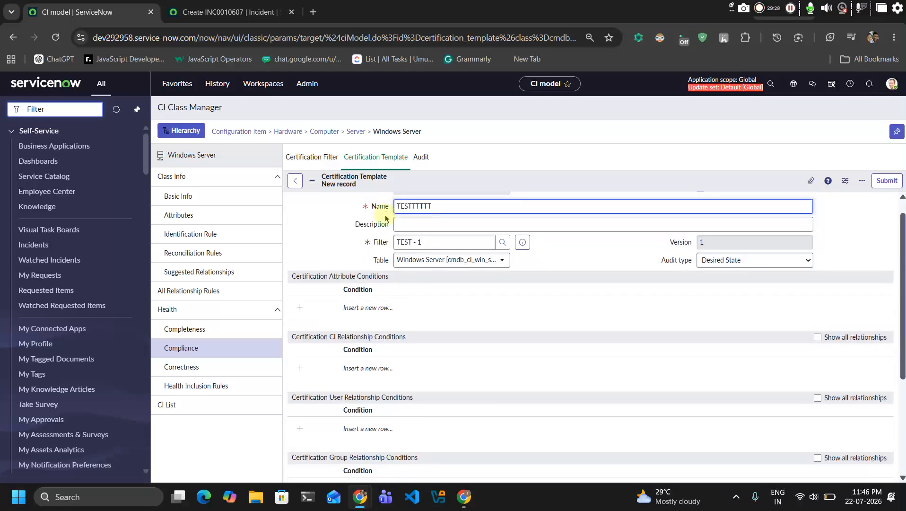
click(367, 307)
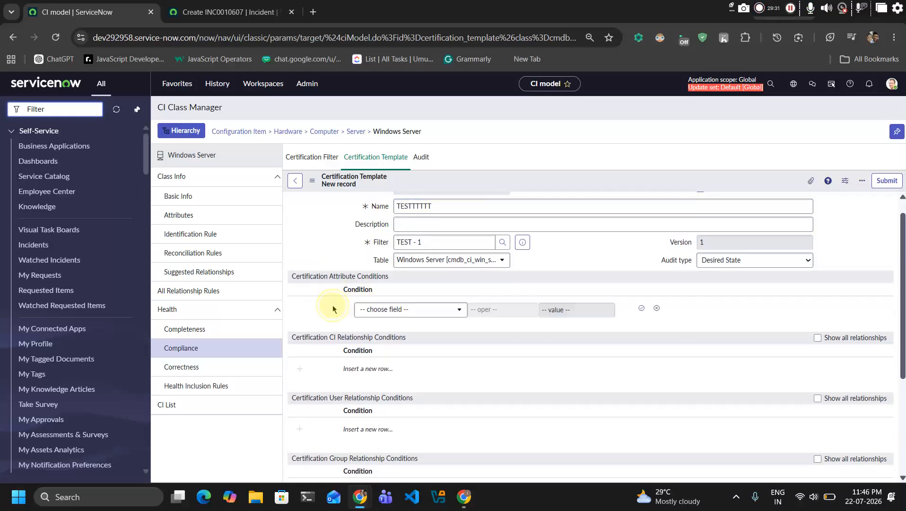
click(403, 309)
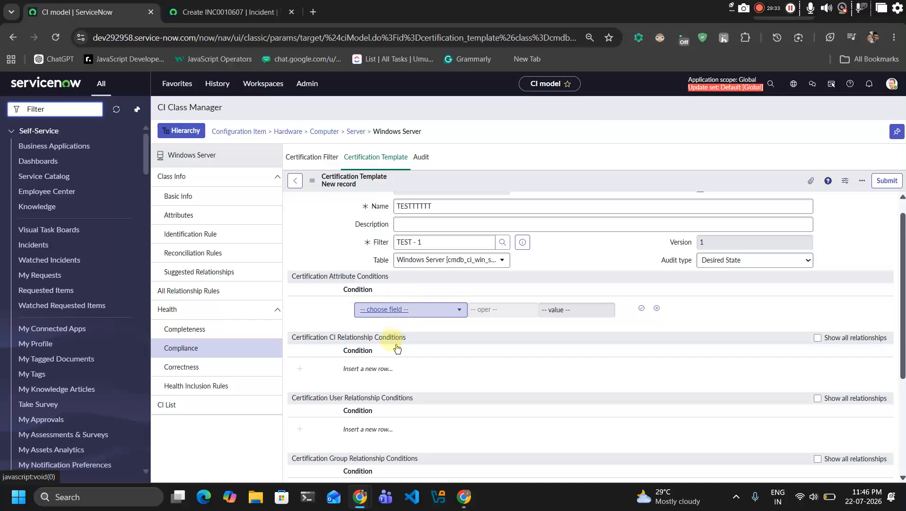
scroll(388, 407, down, 3)
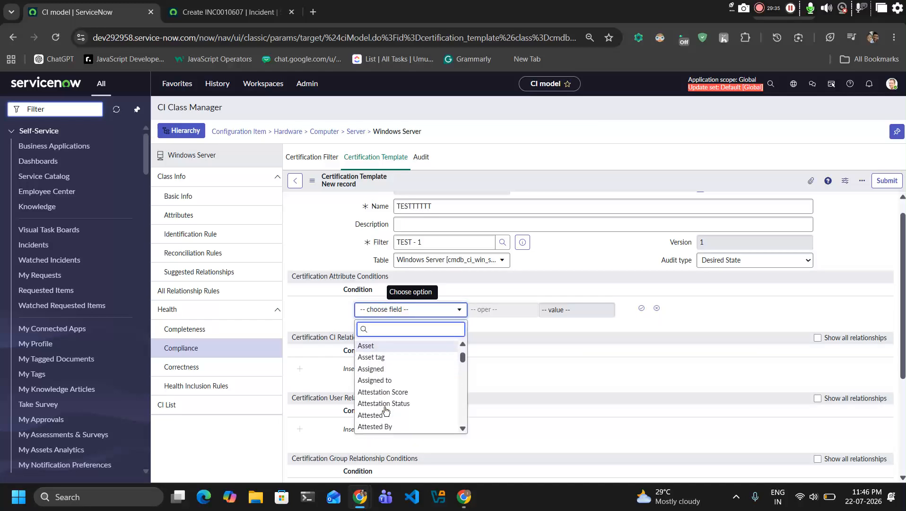
text(RA)
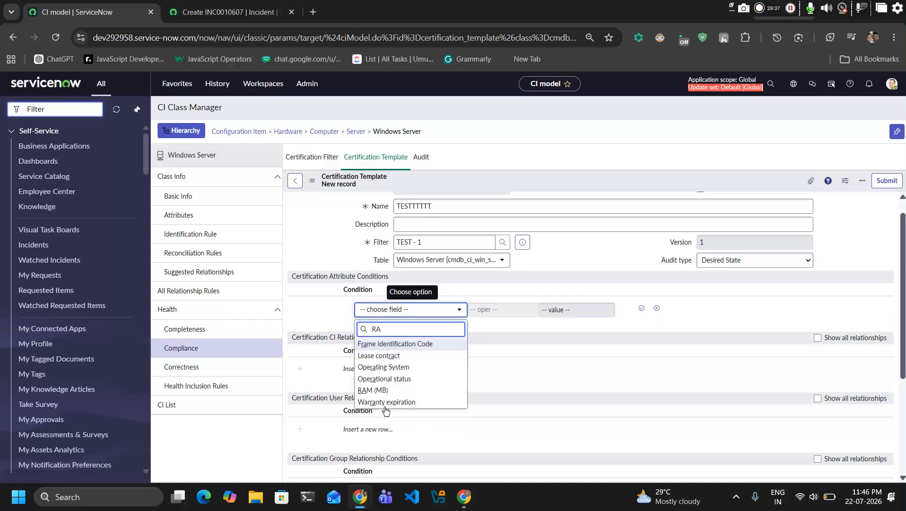
click(386, 390)
click(547, 308)
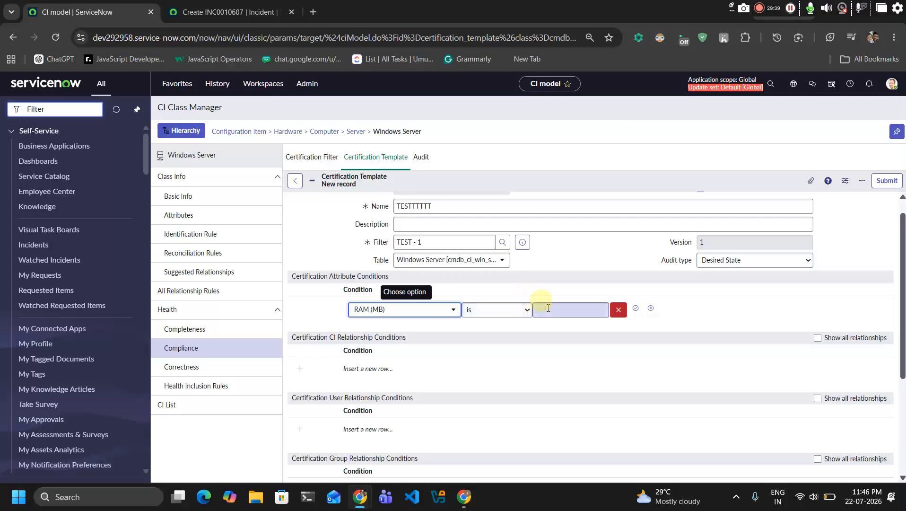
text(4000)
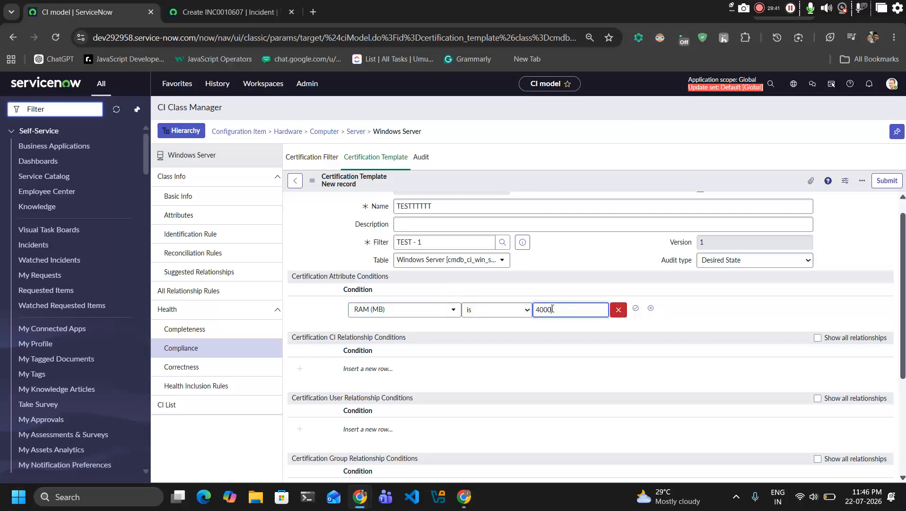
click(522, 309)
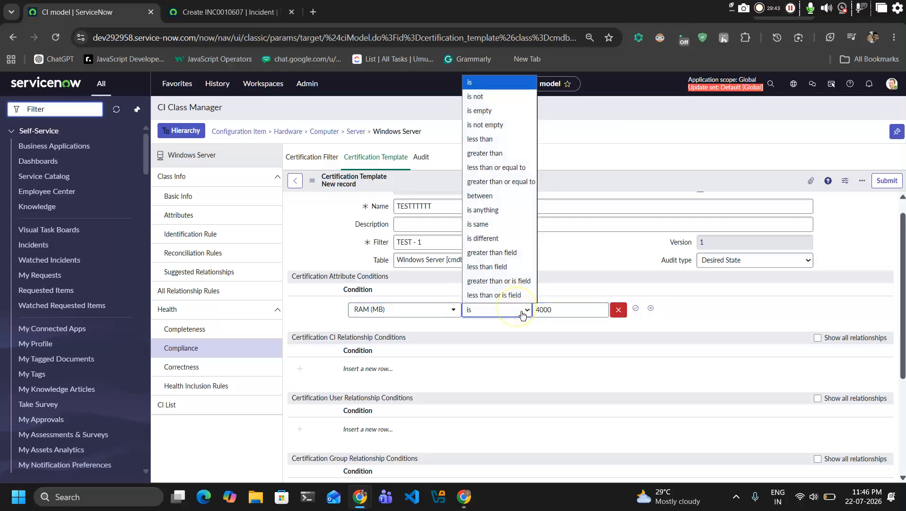
click(491, 157)
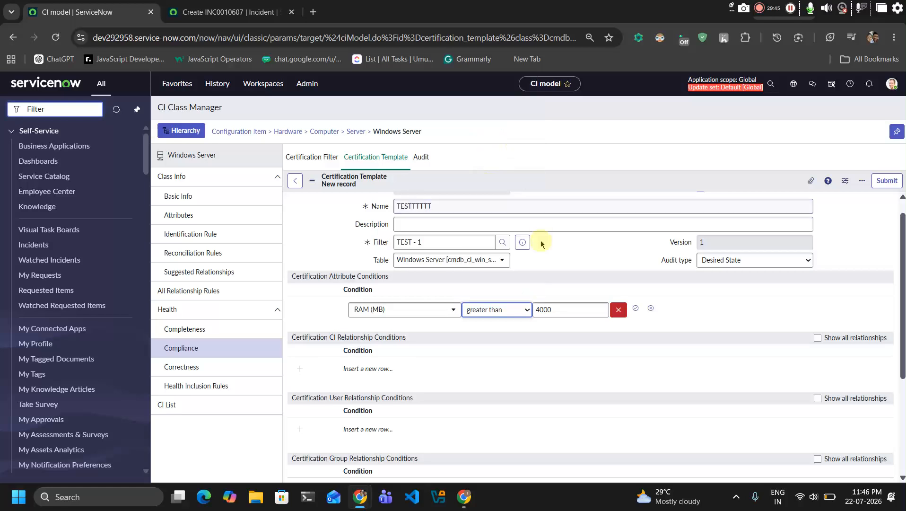
click(637, 308)
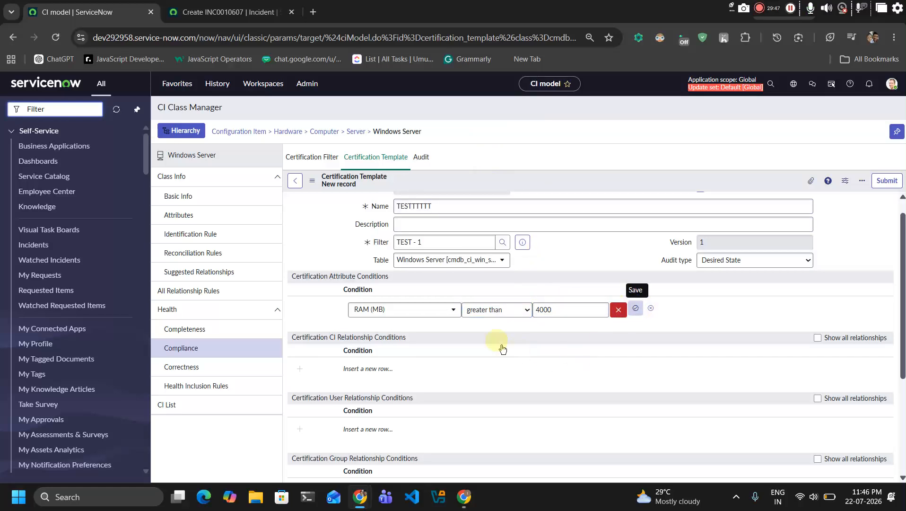
scroll(372, 400, down, 1)
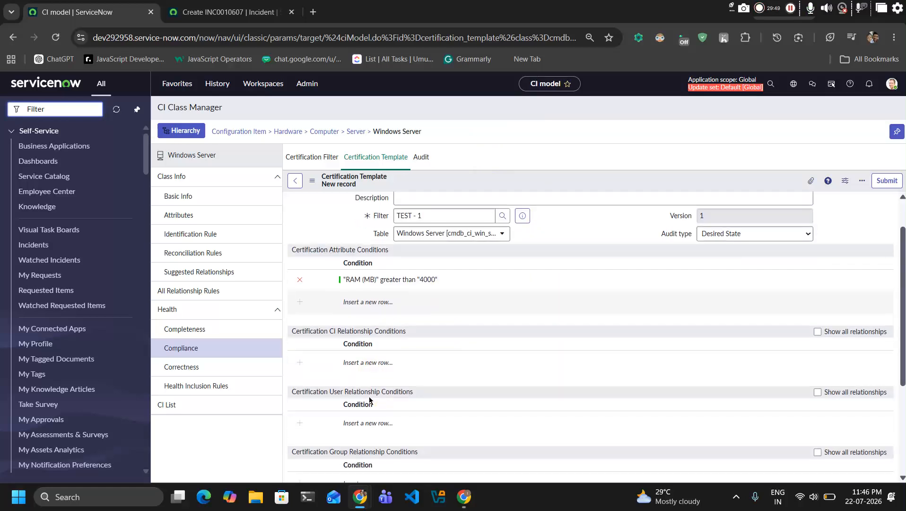
click(886, 180)
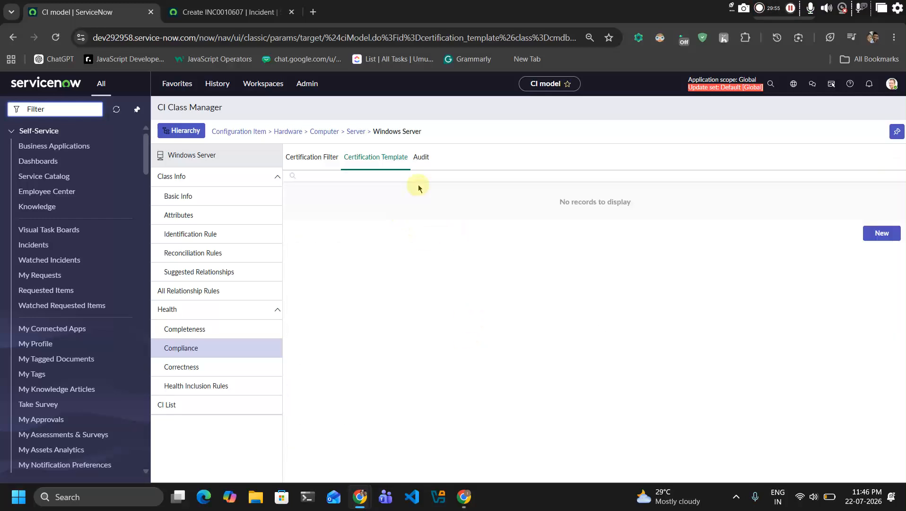
Step: Start a new compliance audit record and set its template to TESTTTTTT - 1
click(418, 158)
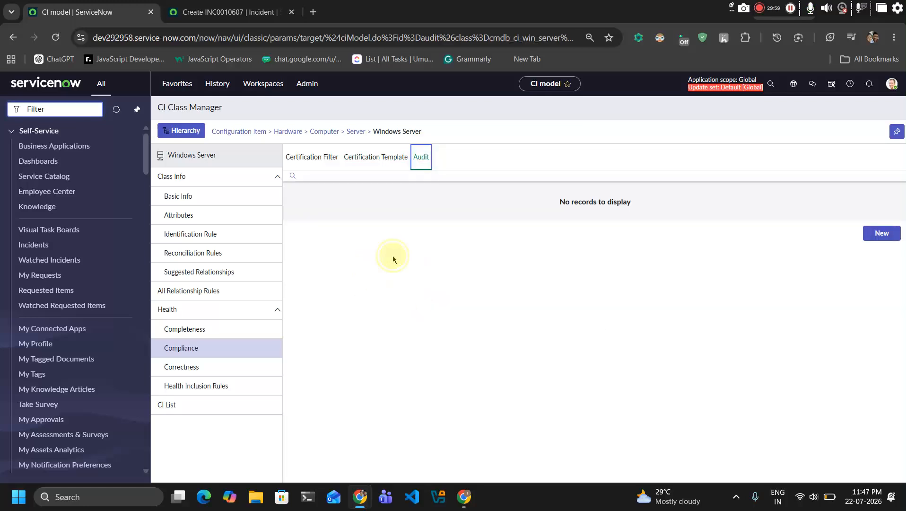
drag(392, 255, 744, 252)
click(890, 236)
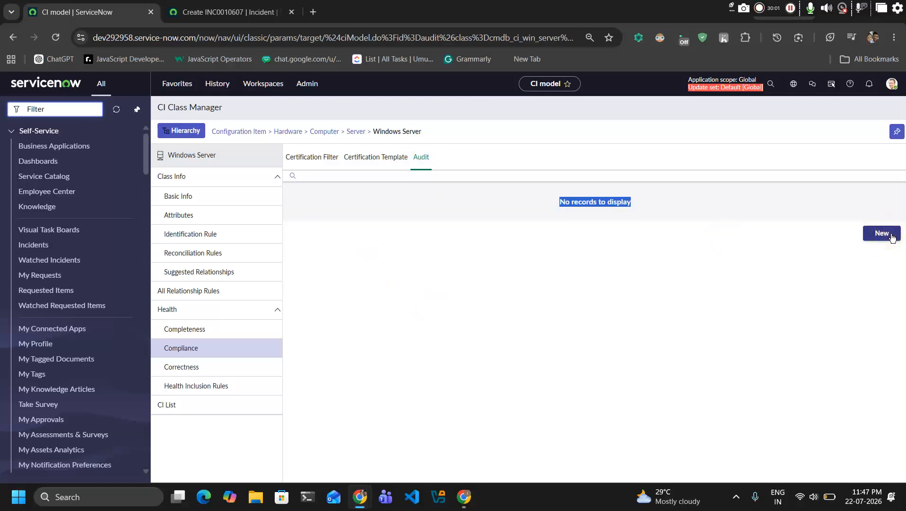
click(870, 232)
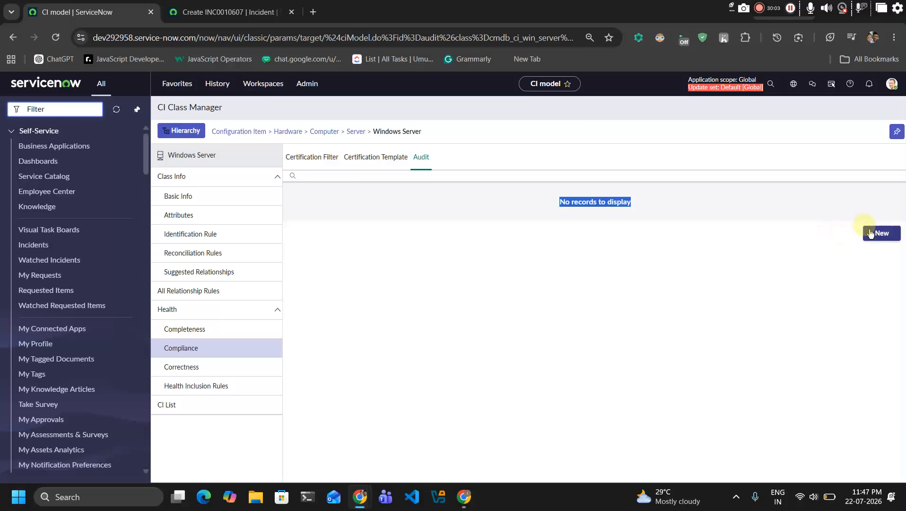
click(871, 232)
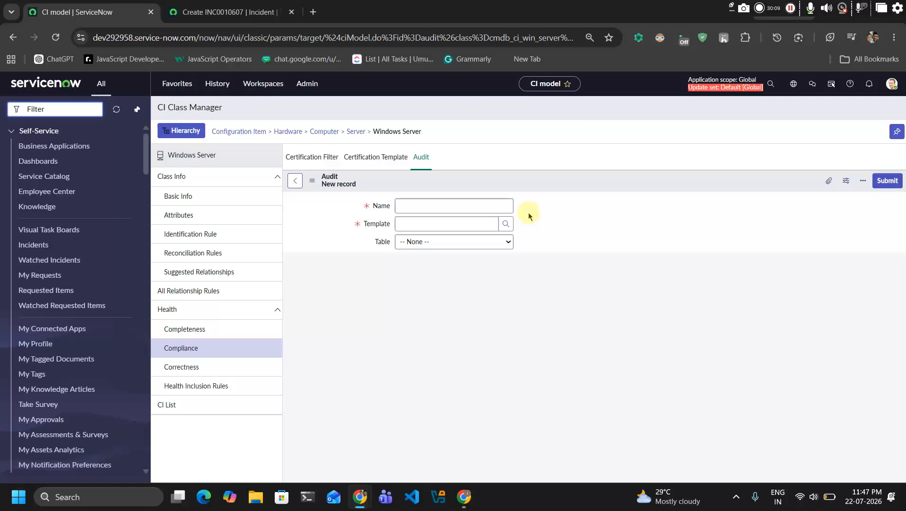
click(453, 225)
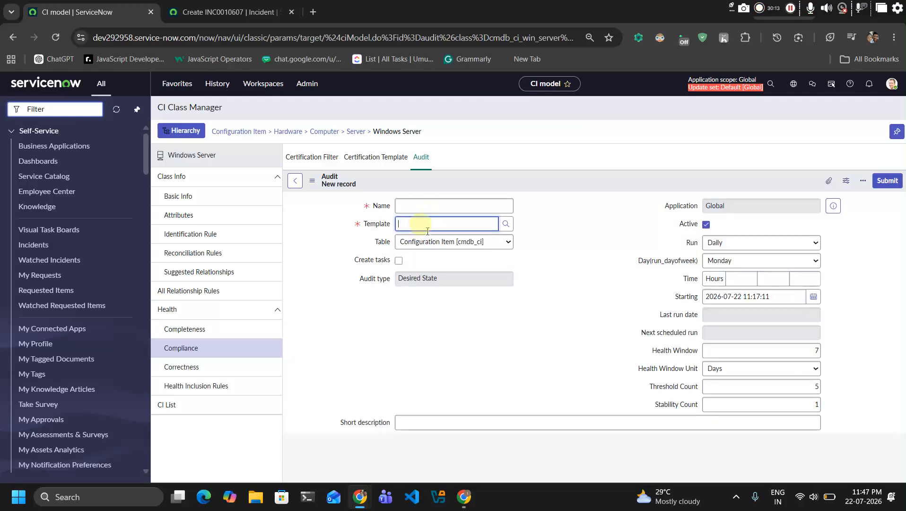
click(433, 207)
click(404, 223)
text(TES)
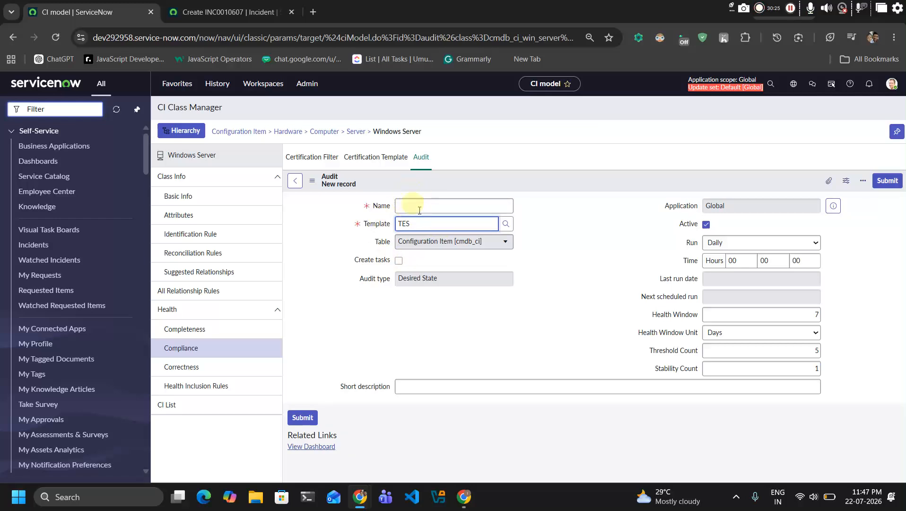
click(569, 289)
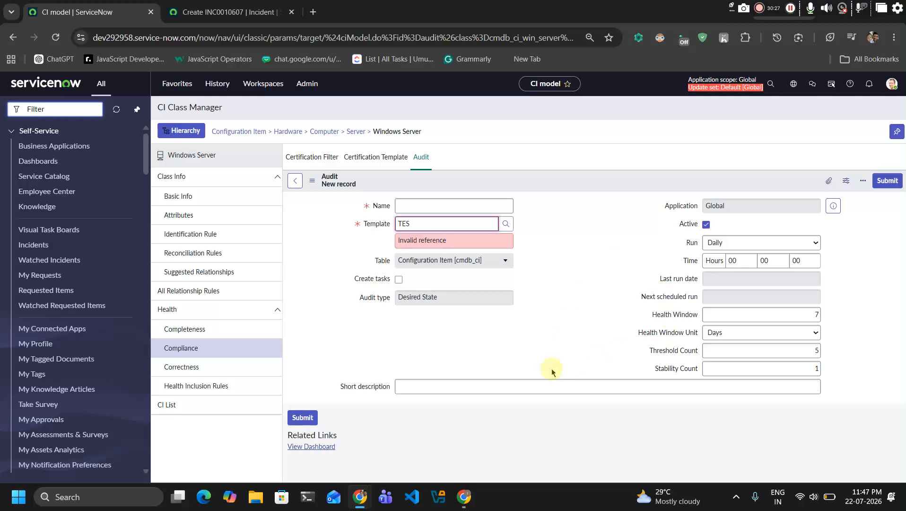
click(426, 224)
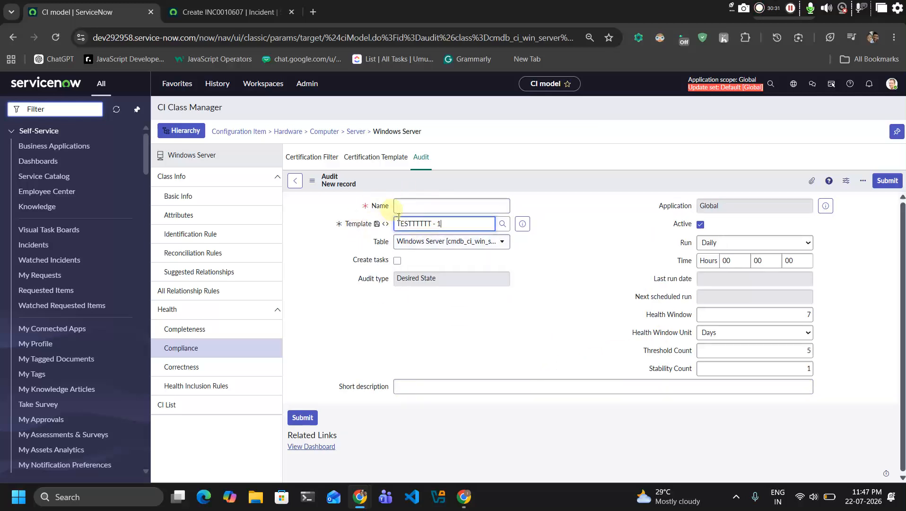
Step: Set the audit's name and short description to TESTING FOR COMPILANCE, and submit the audit record
click(419, 206)
text(TESTING O)
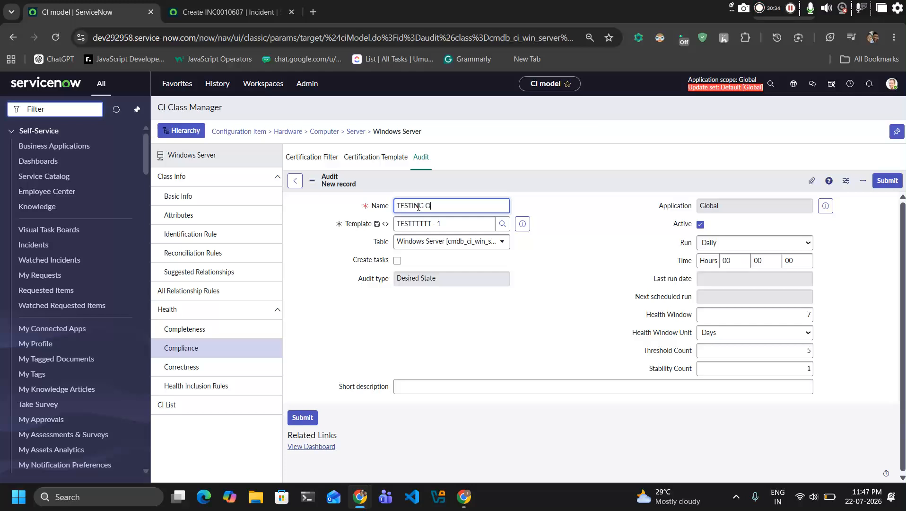
key(BackSpace)
text(FOR COMPLIANCE)
click(478, 242)
click(453, 385)
text(TESTING FOR COMPLIANCE)
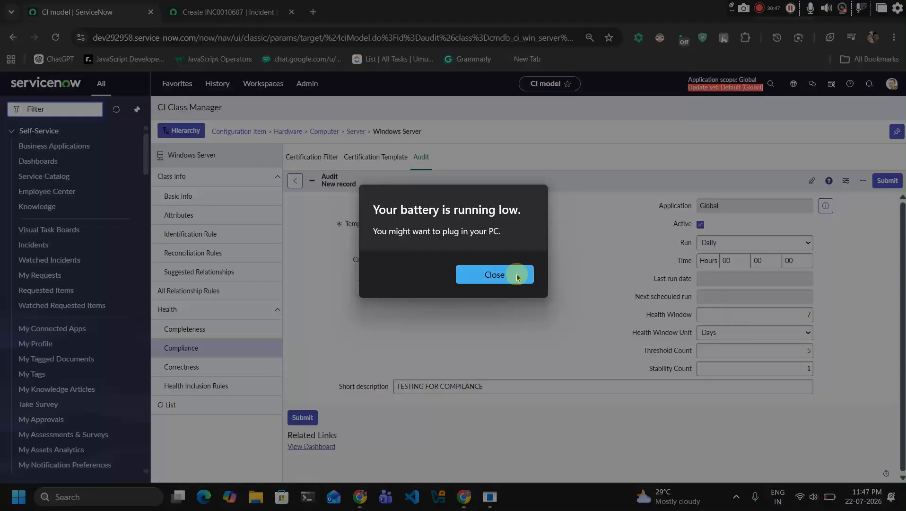
click(517, 277)
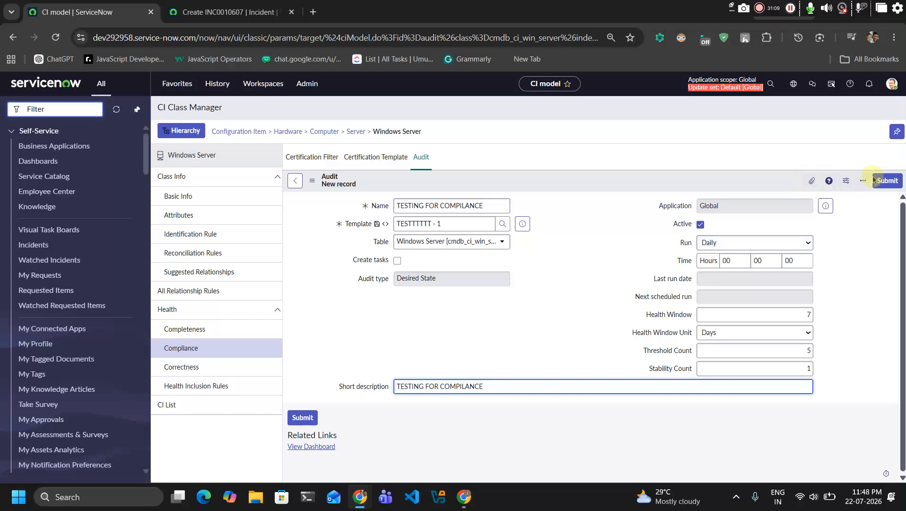
click(889, 180)
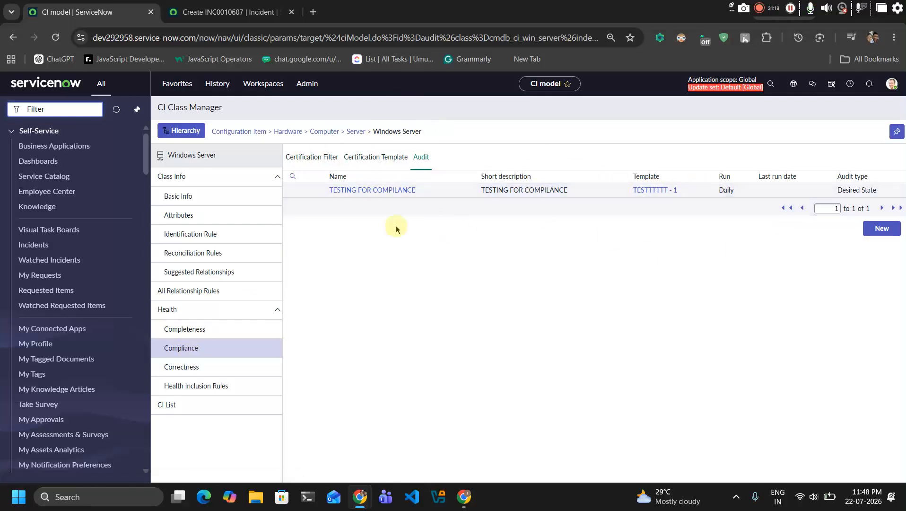
Step: Review the Windows Server compliance lists for the certification filter, certification template and audit
click(312, 160)
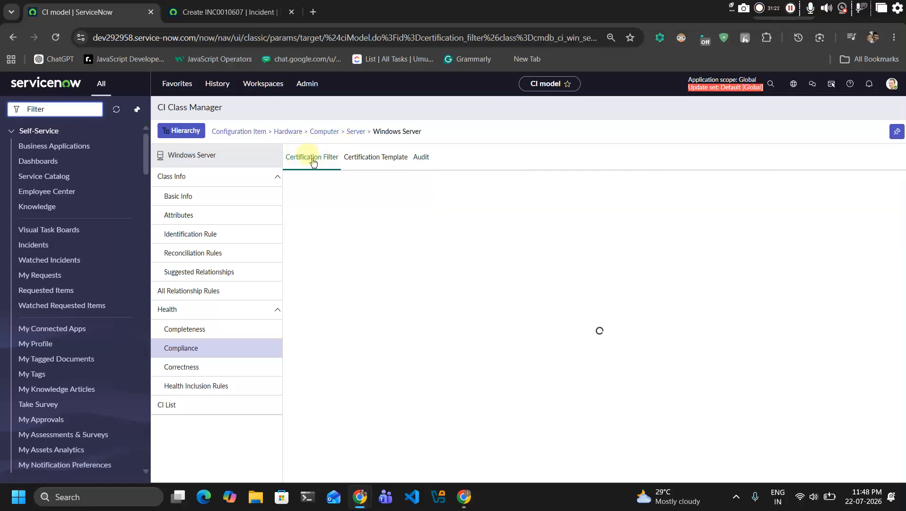
click(371, 167)
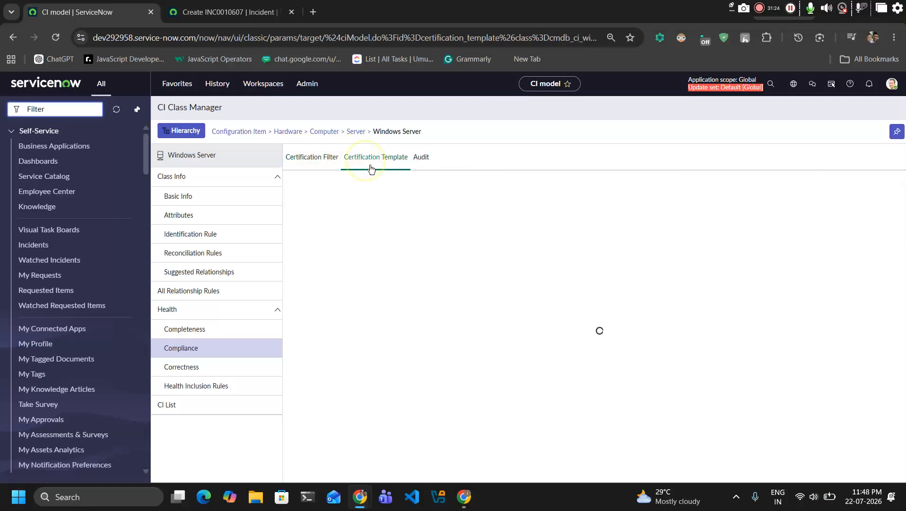
click(422, 160)
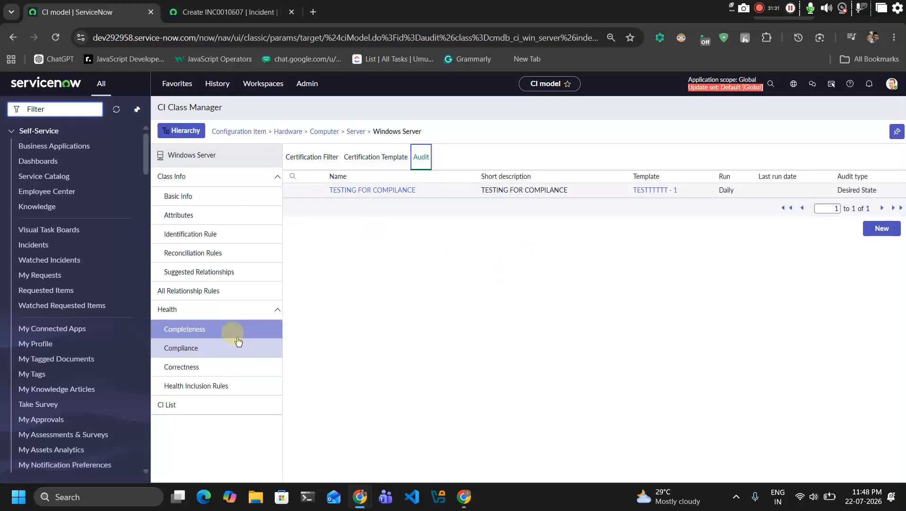
Step: Examine the orphan and staleness rules in the Correctness settings of the Windows Server class
click(223, 367)
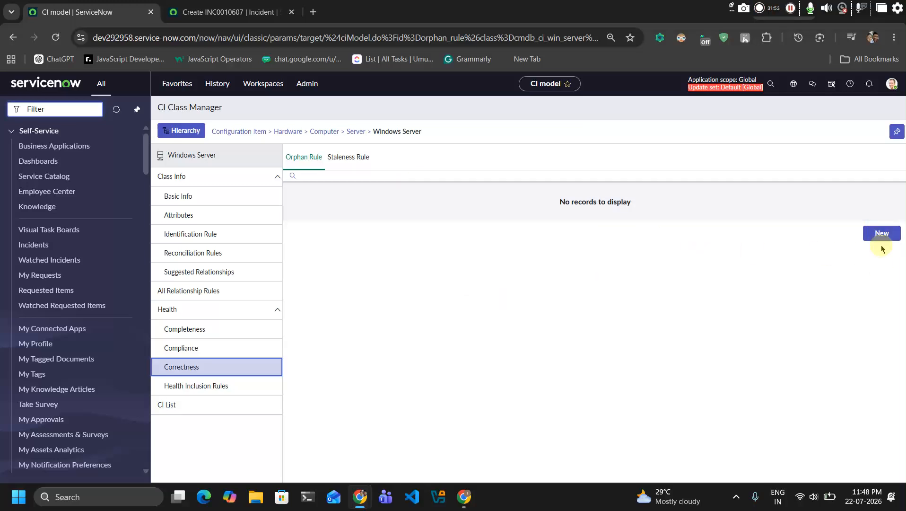
click(338, 157)
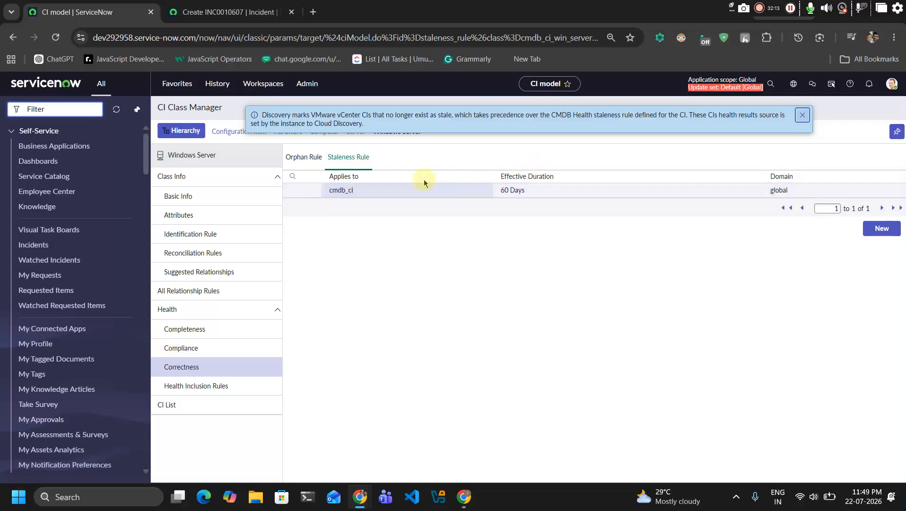
click(312, 156)
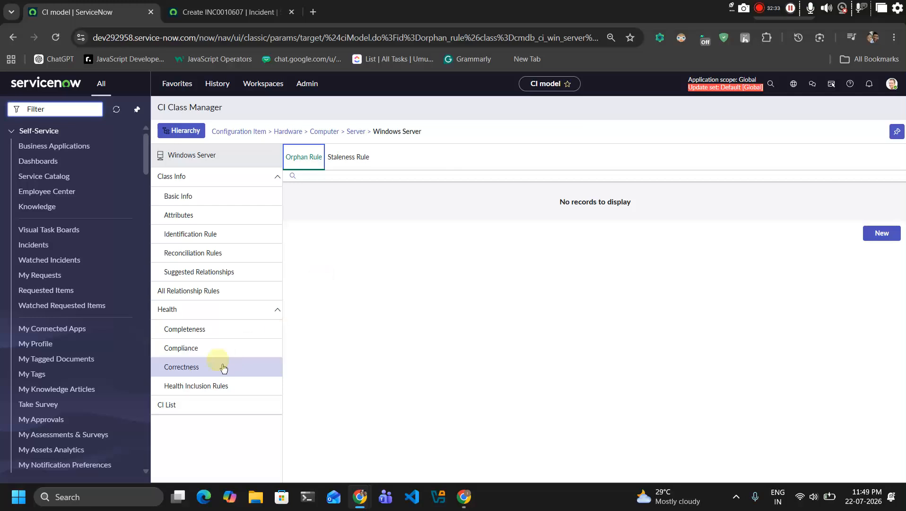
Step: Examine the Health Inclusion Rules for Windows Server, including the available metrics and the fields offered for the active record condition
click(206, 386)
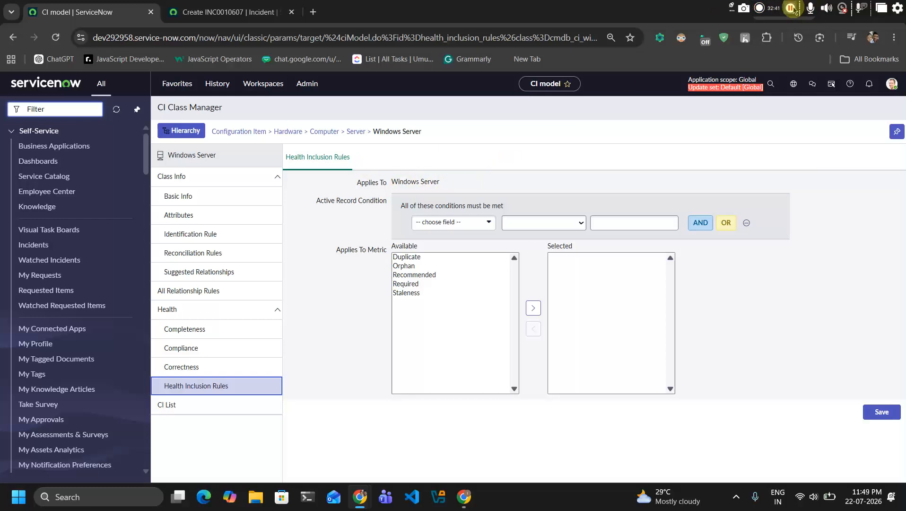
click(429, 276)
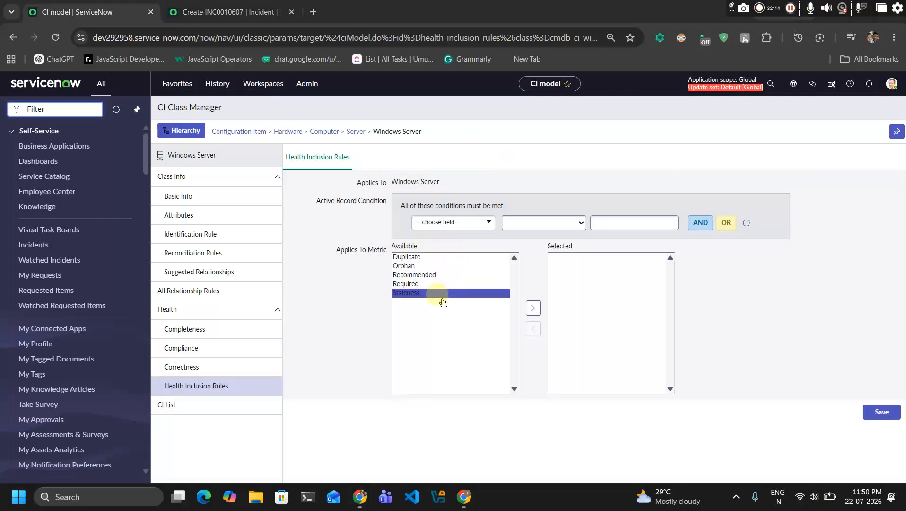
click(206, 367)
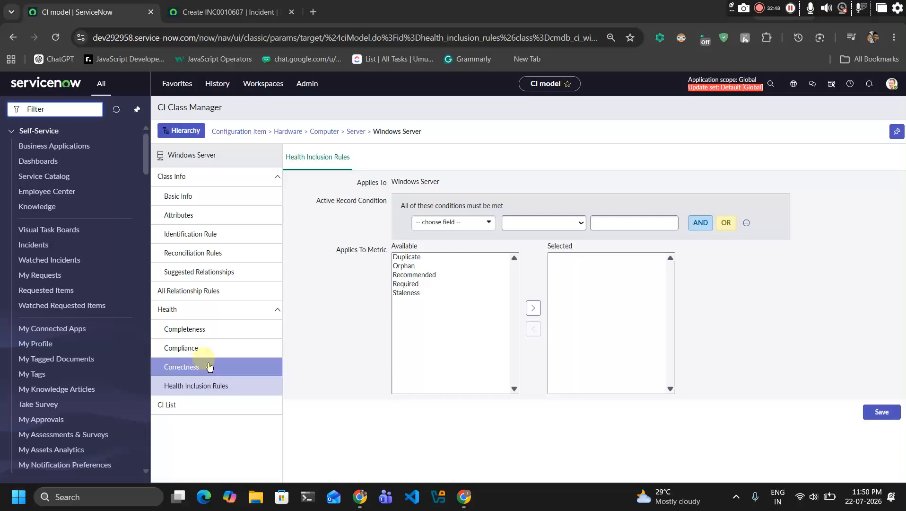
click(438, 285)
click(440, 258)
click(197, 386)
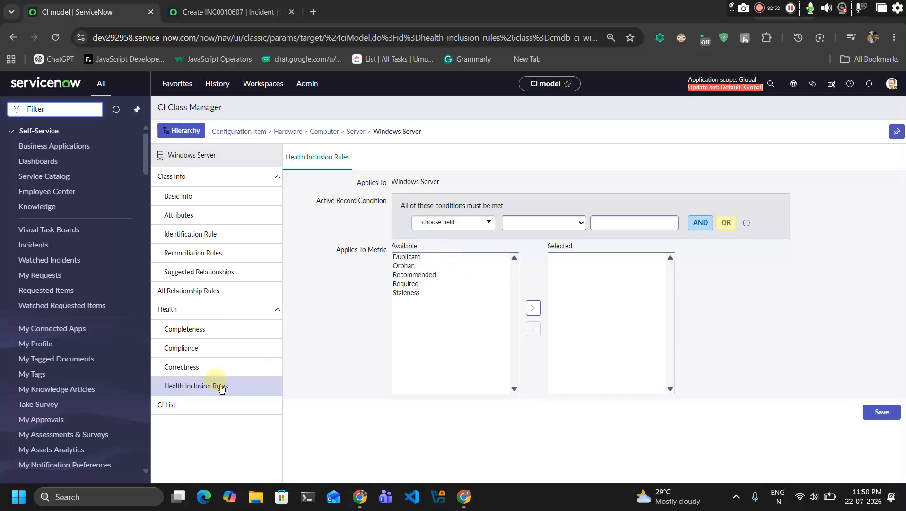
click(425, 292)
click(434, 266)
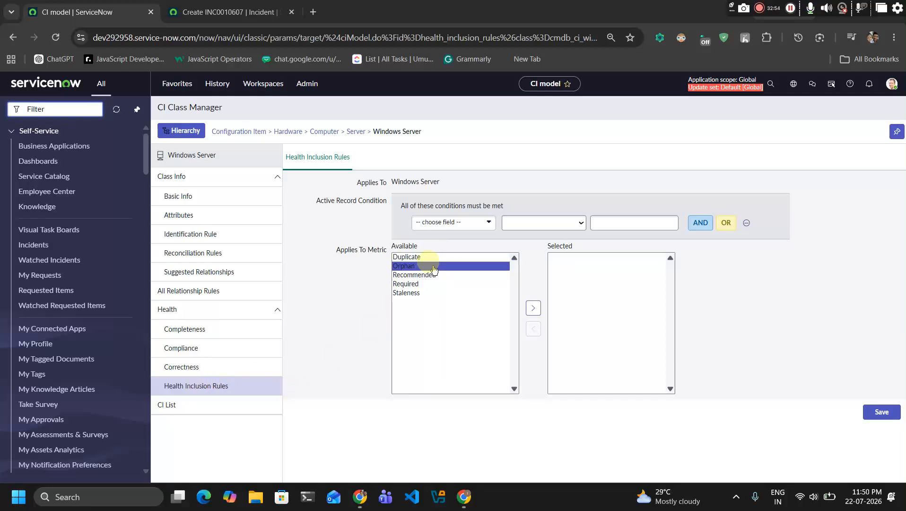
click(437, 259)
click(468, 223)
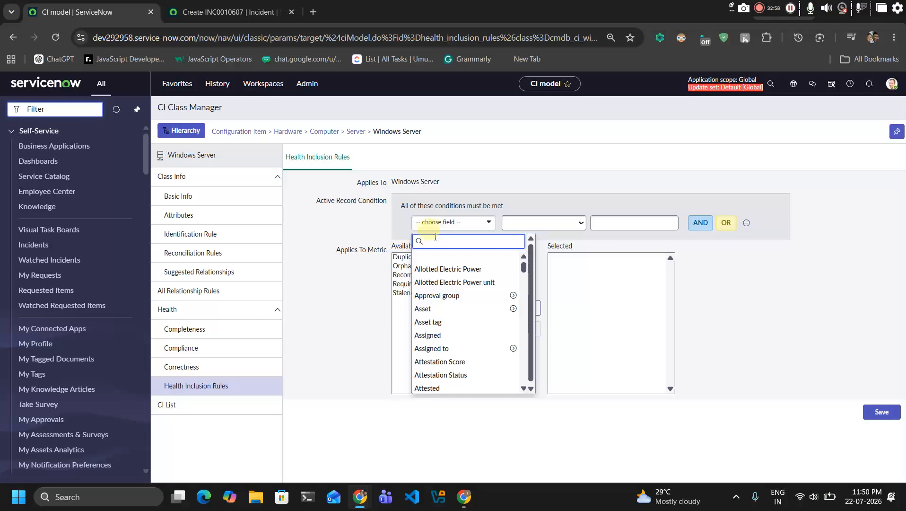
click(347, 358)
click(470, 265)
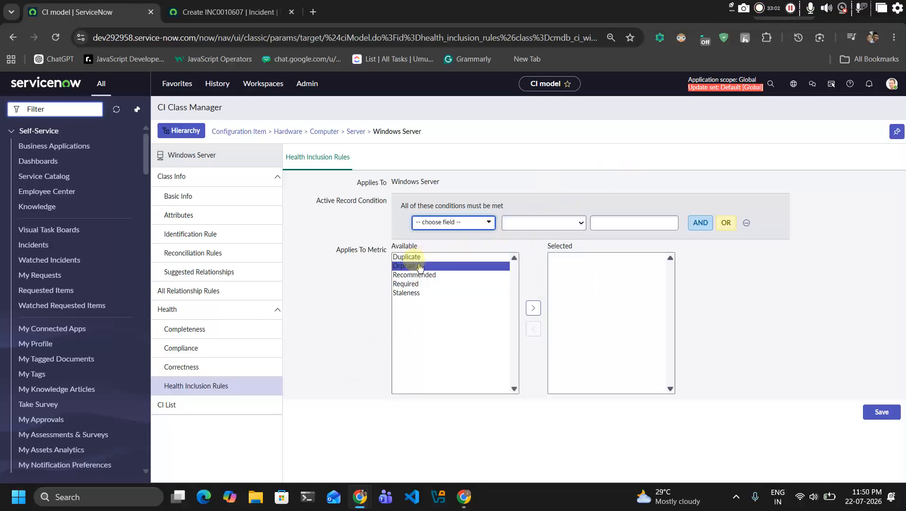
Step: Add the Required, Recommended and Orphan metrics to the selected list of the health inclusion rule
double_click(426, 284)
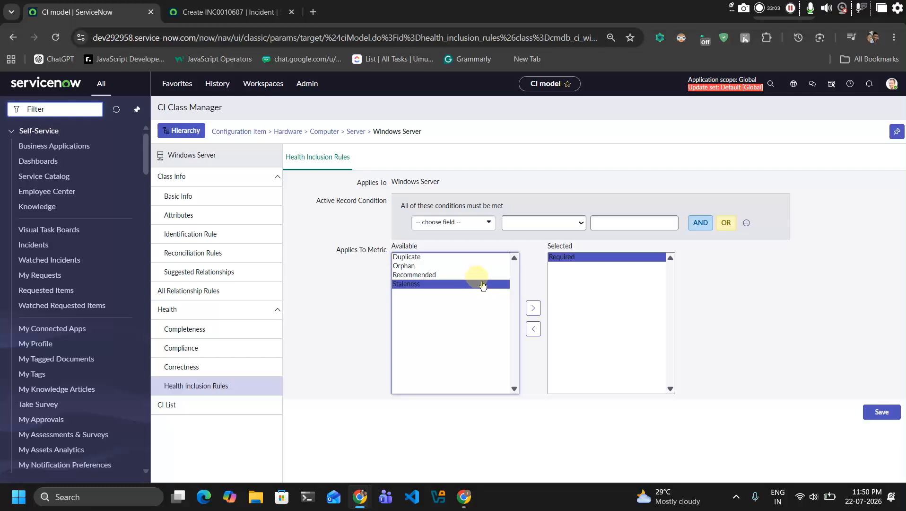
double_click(432, 275)
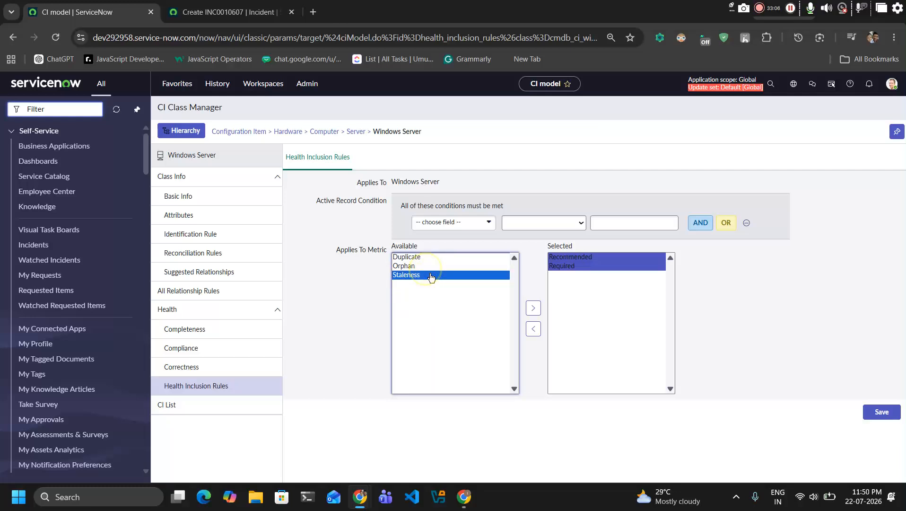
click(429, 256)
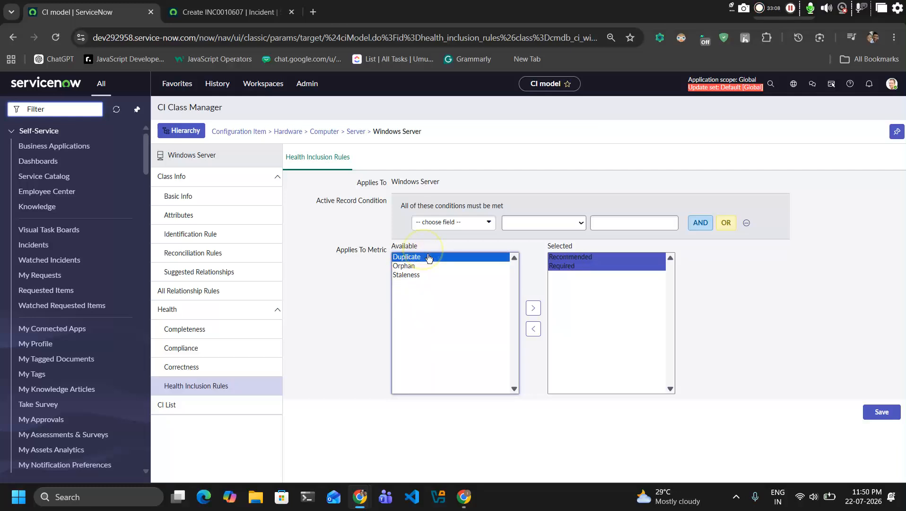
ctrl+click(426, 275)
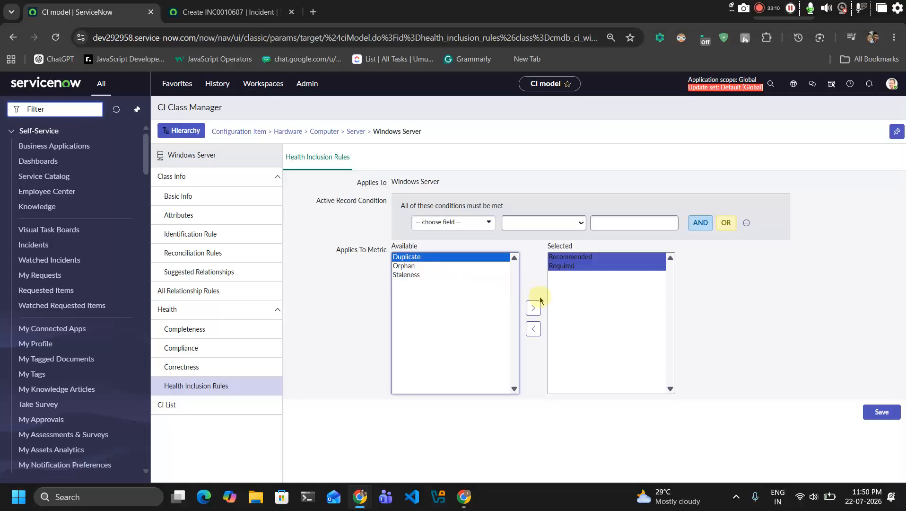
click(416, 266)
double_click(416, 266)
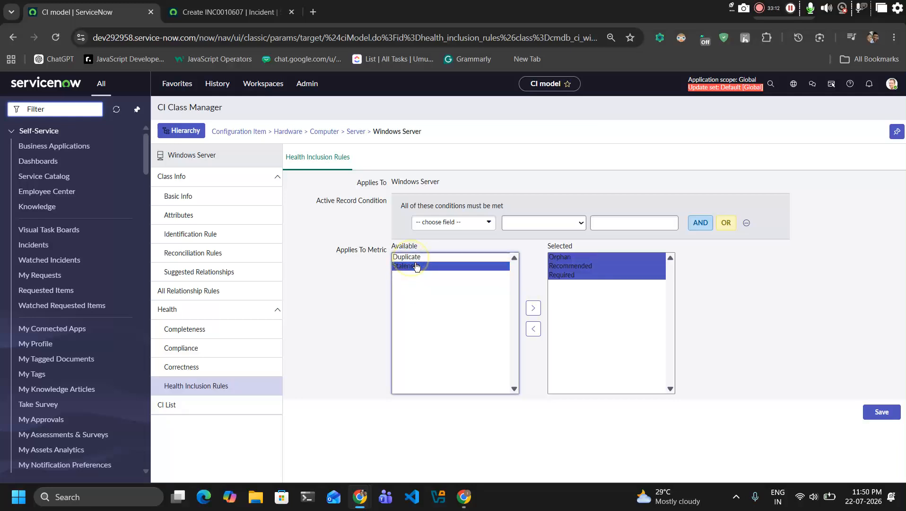
click(451, 269)
click(457, 303)
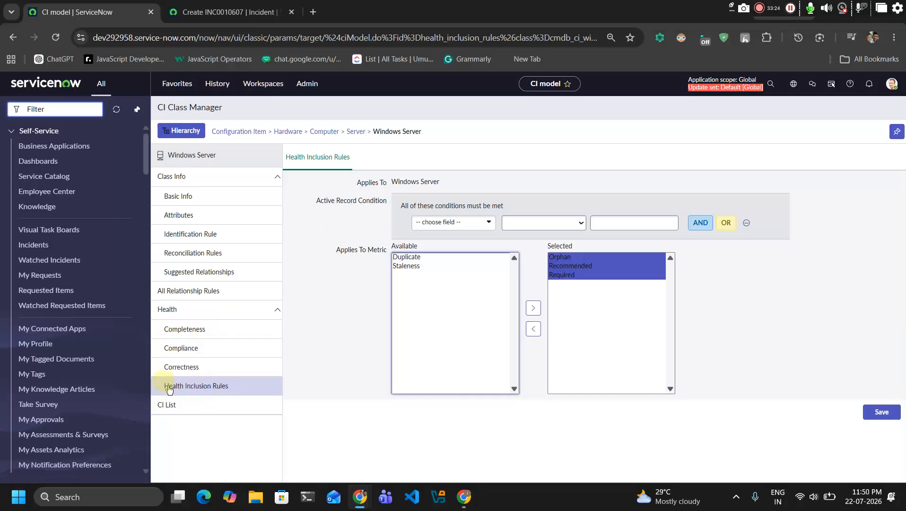
click(222, 364)
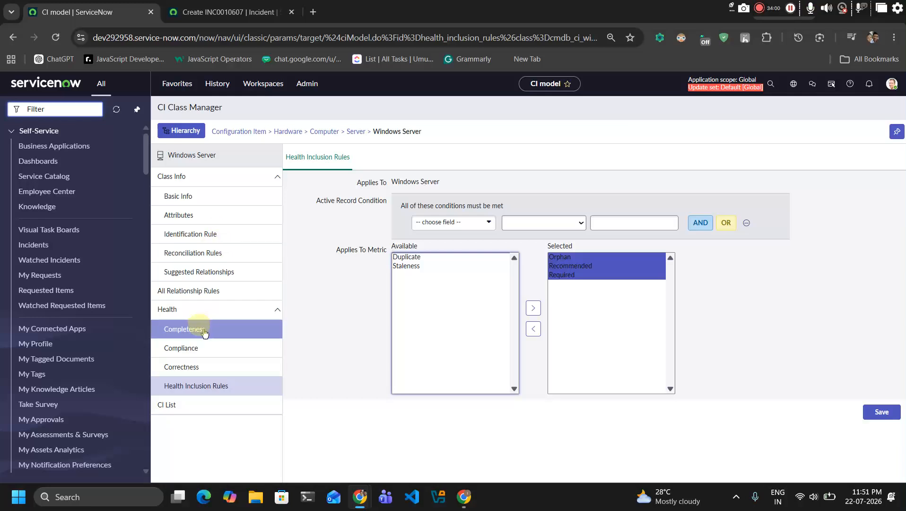
click(229, 372)
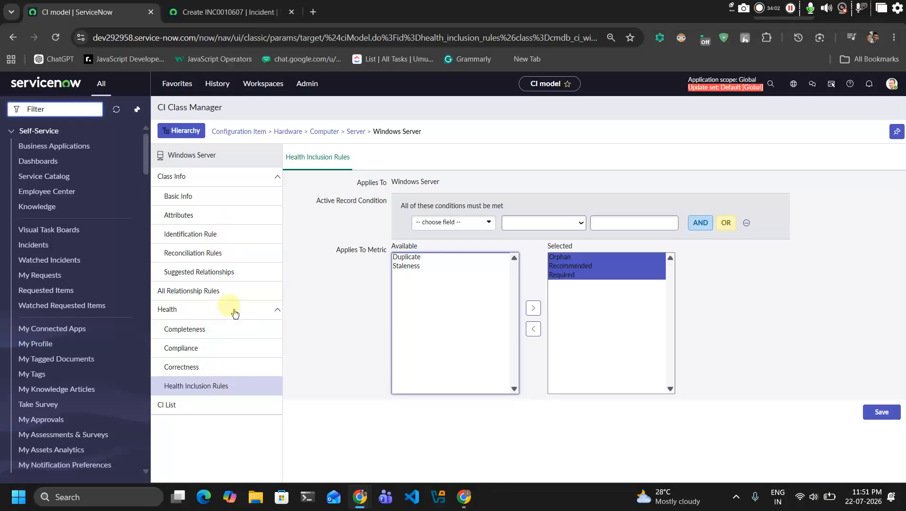